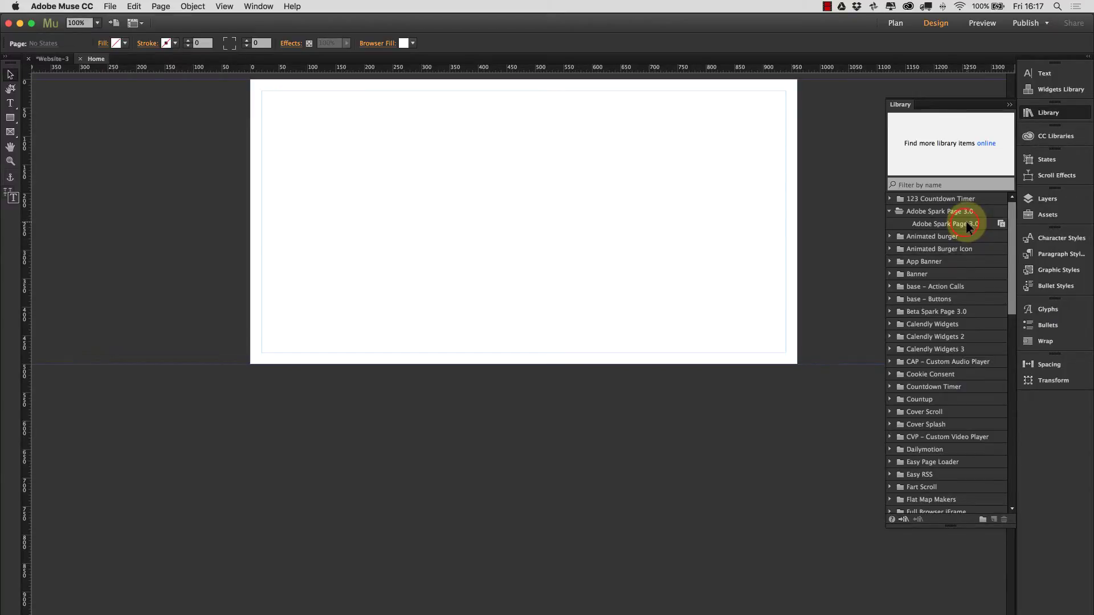
Drag the Adobe Spark Page 3.0 widget from the Library onto the Home page
{"action": "left_click", "coordinate": [964, 222]}
{"action": "left_click_drag", "start_coordinate": [960, 157], "coordinate": [297, 140]}
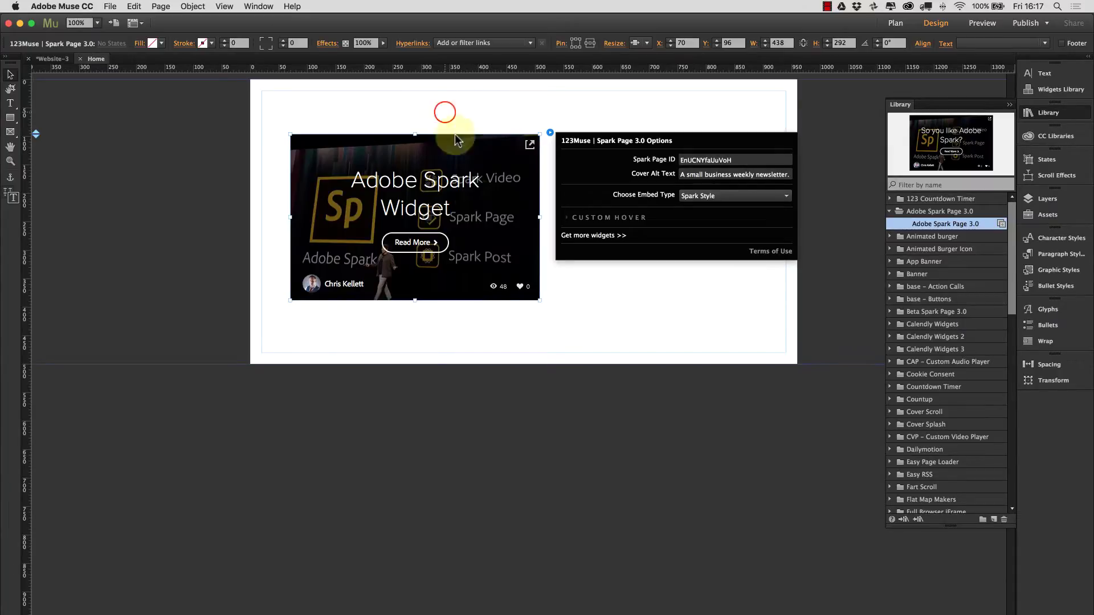
{"action": "left_click", "coordinate": [444, 111]}
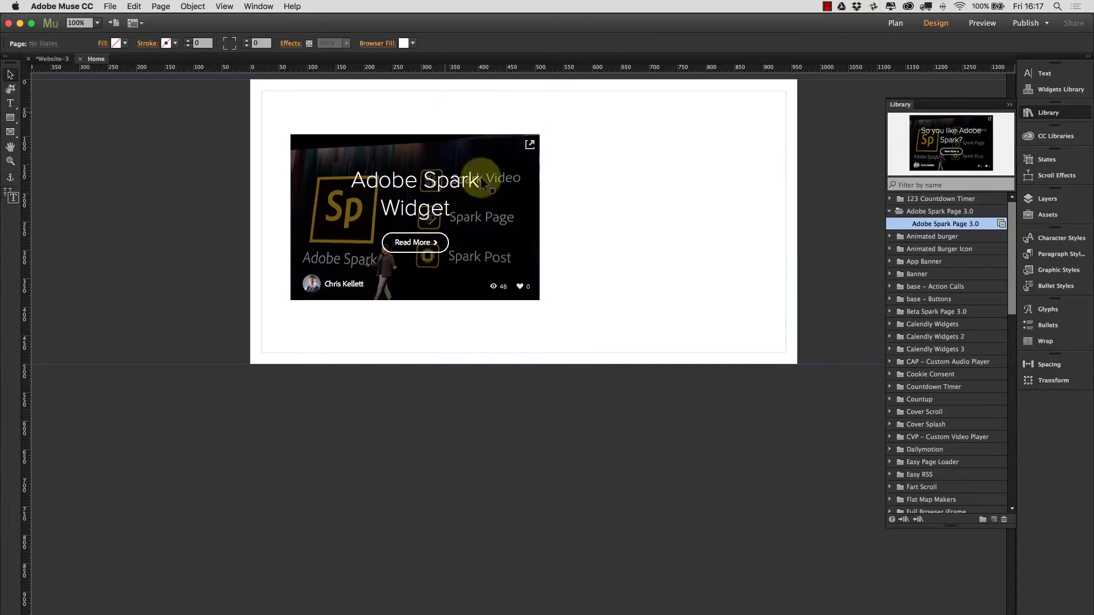
Check the widget's Spark Page options, then move it up-left to about X 49, Y 74
{"action": "left_click", "coordinate": [450, 145]}
{"action": "left_click", "coordinate": [550, 132]}
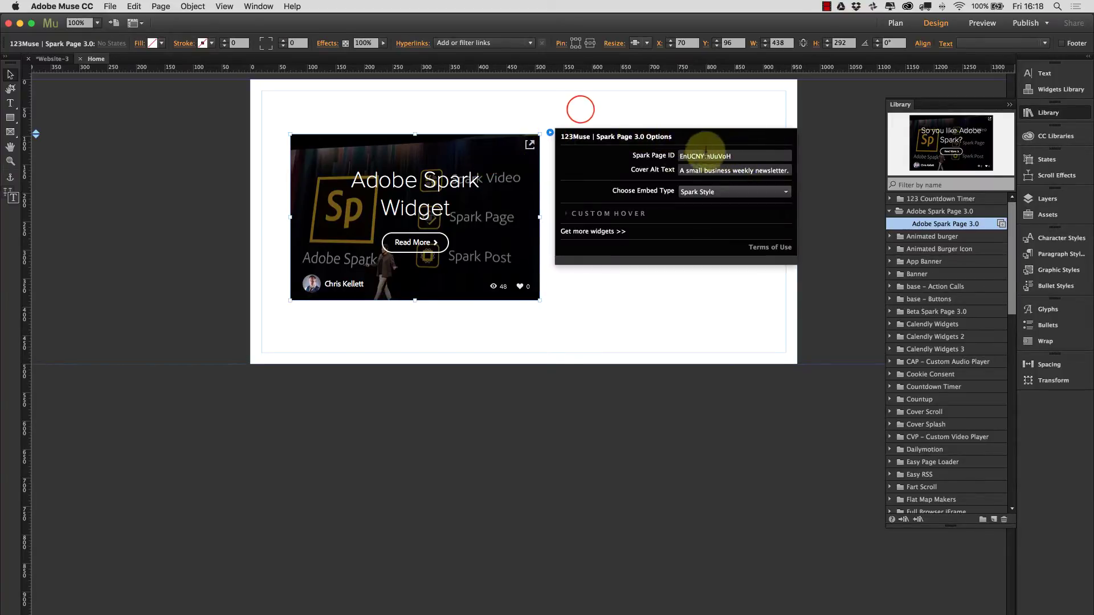
{"action": "left_click", "coordinate": [580, 111]}
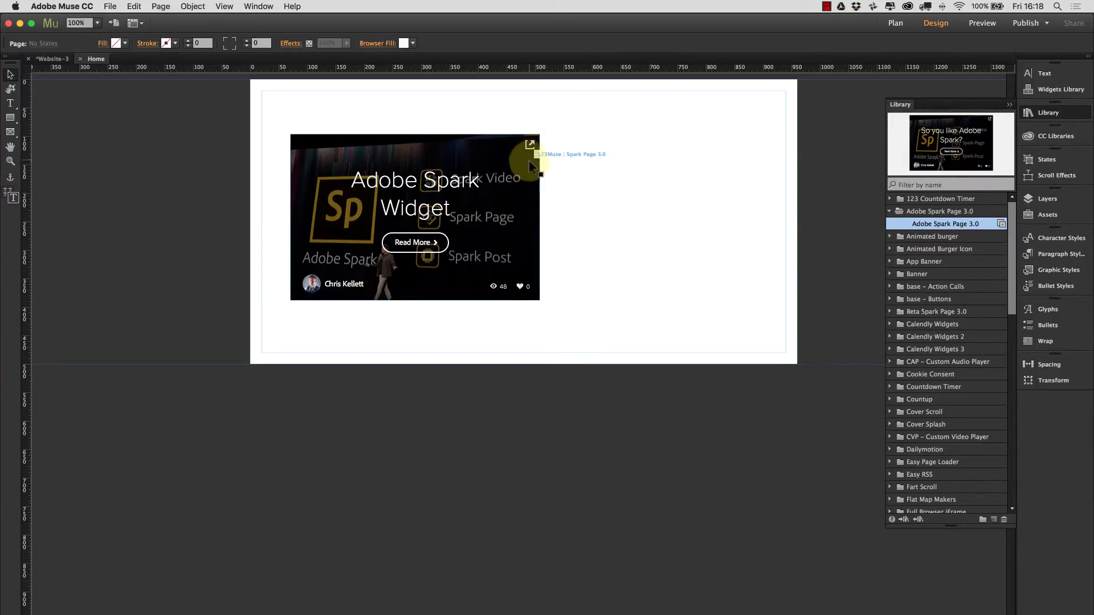
{"action": "left_click_drag", "start_coordinate": [527, 165], "coordinate": [505, 166]}
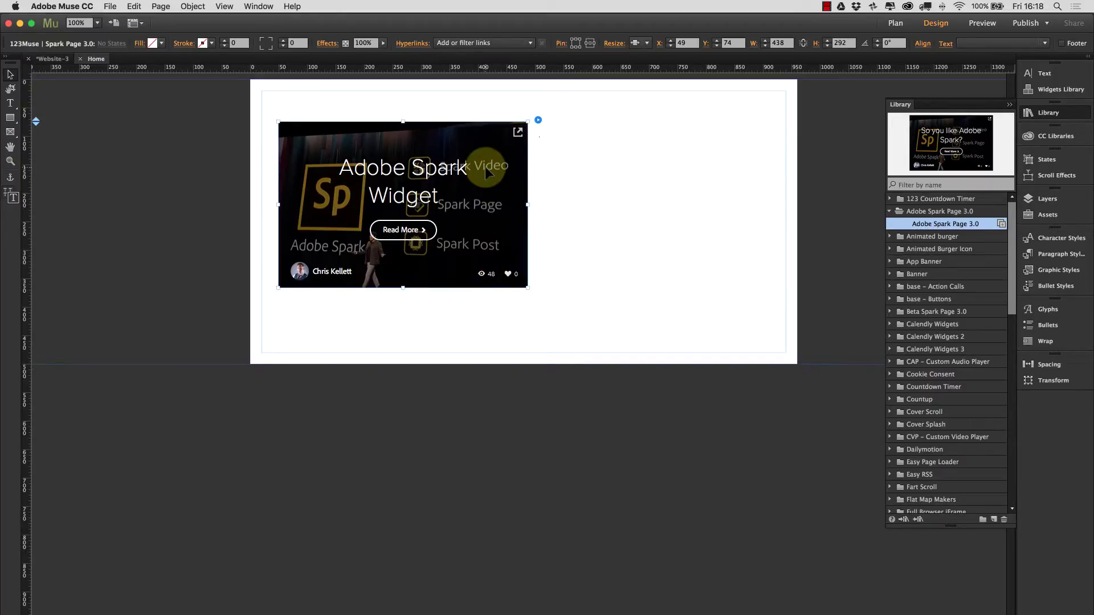
Move the first widget into the top-left corner, shrink it slightly, and place a second widget beside it
{"action": "left_click_drag", "start_coordinate": [489, 186], "coordinate": [485, 168]}
{"action": "left_click_drag", "start_coordinate": [523, 269], "coordinate": [411, 173]}
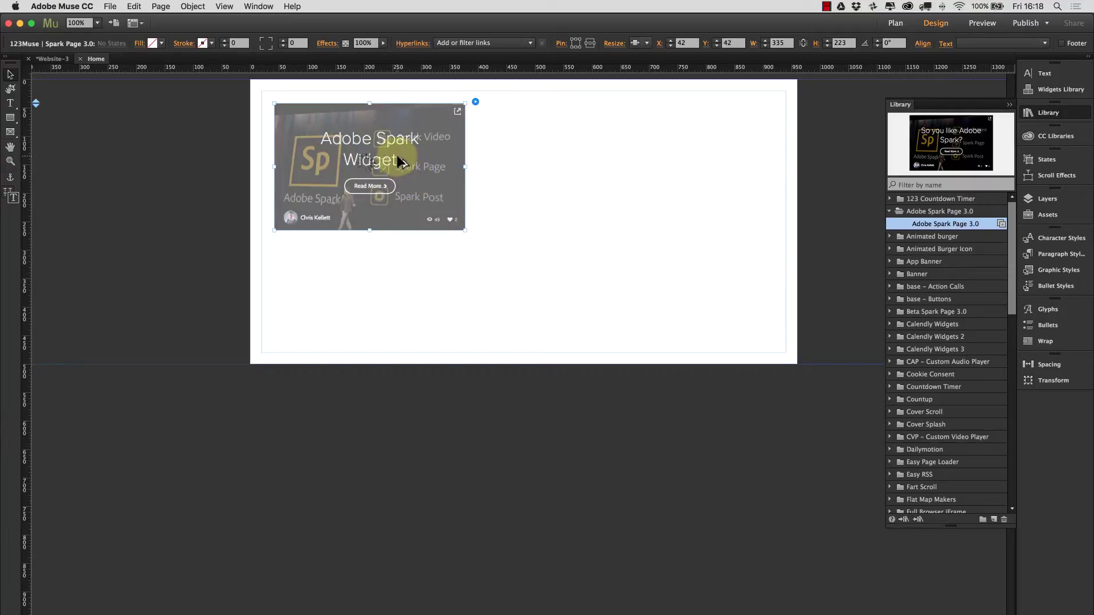
{"action": "left_click_drag", "start_coordinate": [528, 179], "coordinate": [852, 204]}
Marquee-select all three Spark widgets and shrink them together into one row
{"action": "left_click", "coordinate": [705, 317]}
{"action": "left_click_drag", "start_coordinate": [779, 282], "coordinate": [382, 180]}
{"action": "left_click_drag", "start_coordinate": [867, 229], "coordinate": [774, 197]}
{"action": "left_click", "coordinate": [505, 285]}
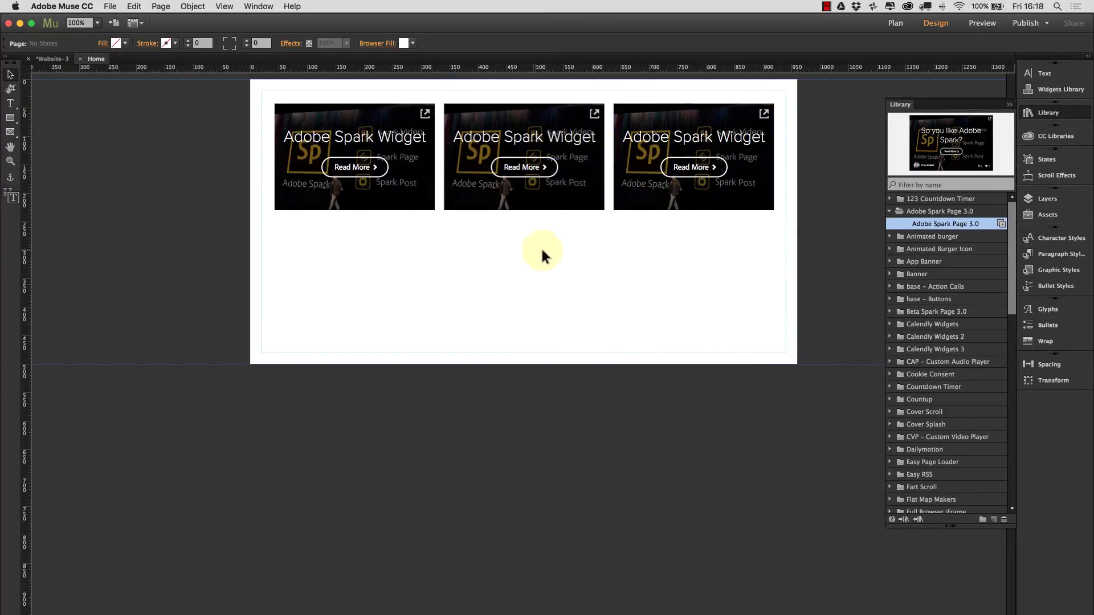
Preview the page, open the first card's Spark article, scroll through it, then close the lightbox and preview
{"action": "left_click", "coordinate": [540, 254]}
{"action": "left_click", "coordinate": [985, 26]}
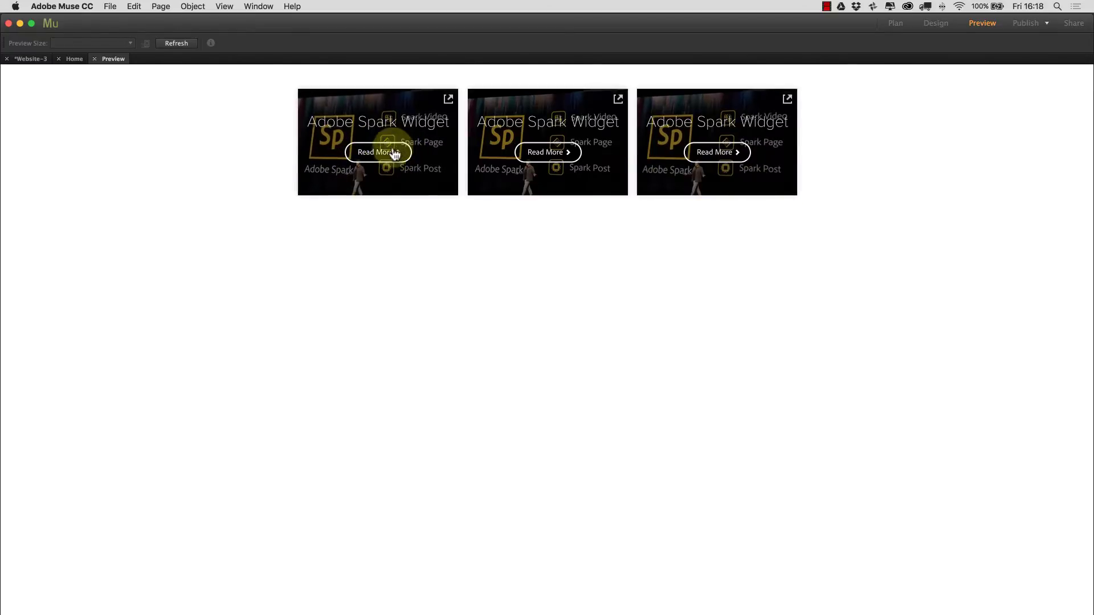
{"action": "left_click", "coordinate": [381, 153]}
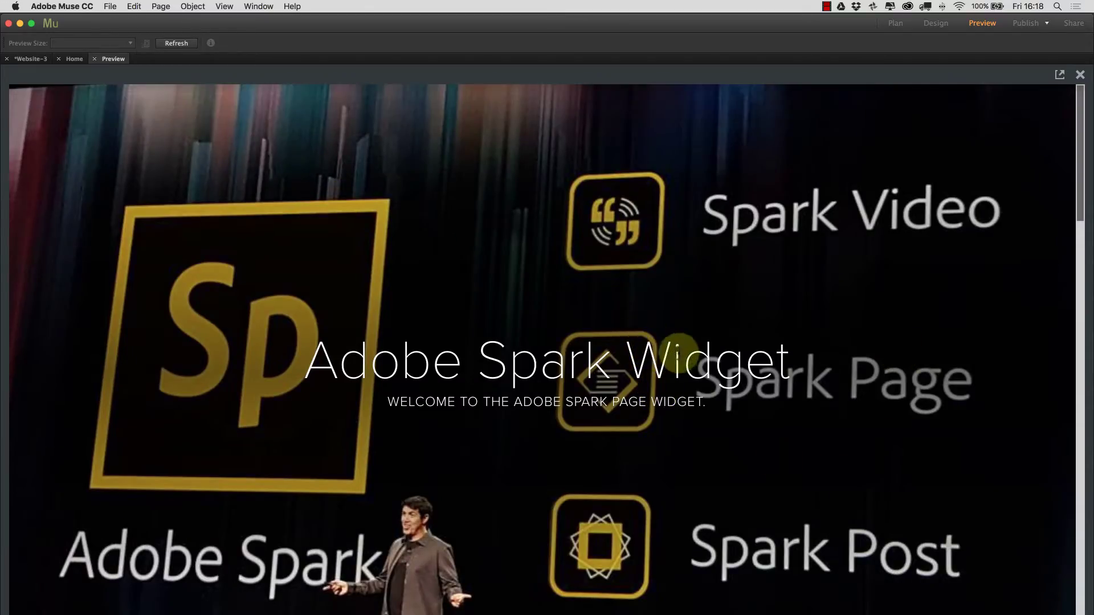
{"action": "scroll", "coordinate": [678, 353], "scroll_direction": "down", "scroll_amount": 15}
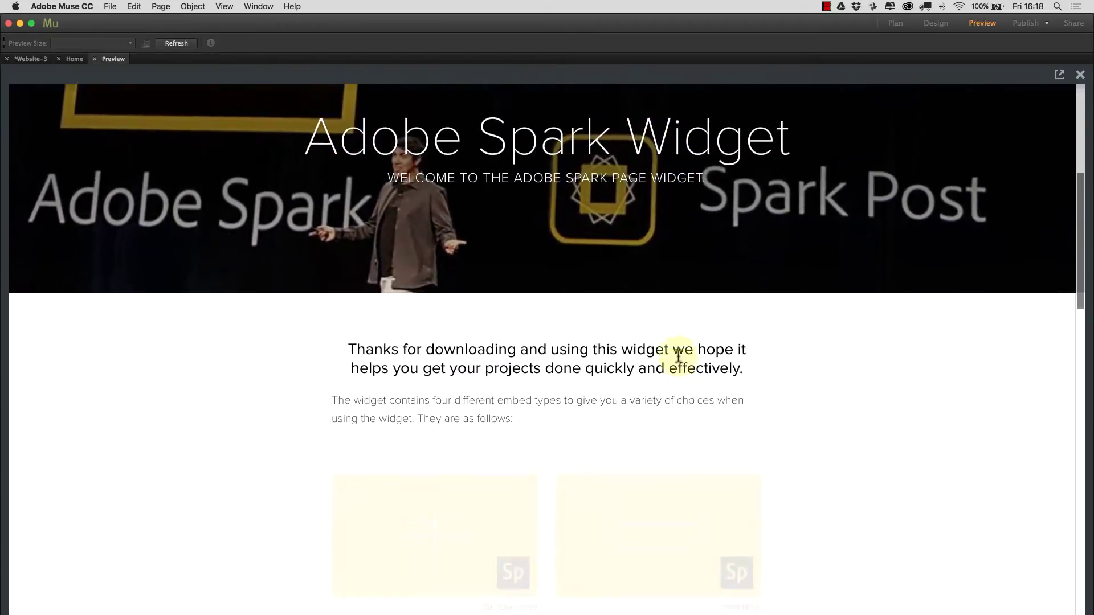
{"action": "scroll", "coordinate": [678, 356], "scroll_direction": "down", "scroll_amount": 15}
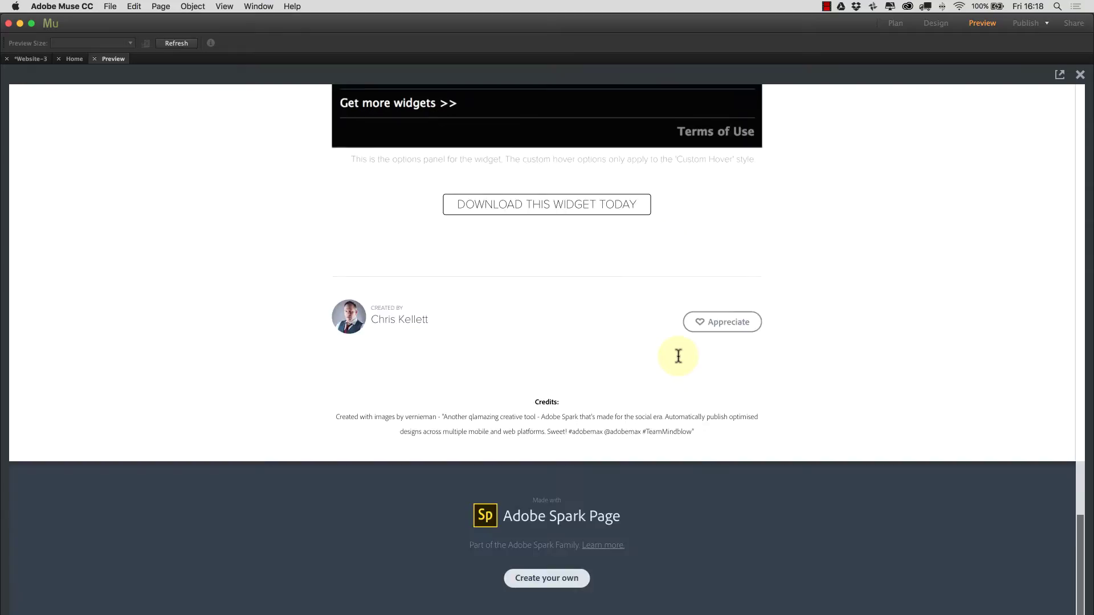
{"action": "scroll", "coordinate": [677, 358], "scroll_direction": "up", "scroll_amount": 15}
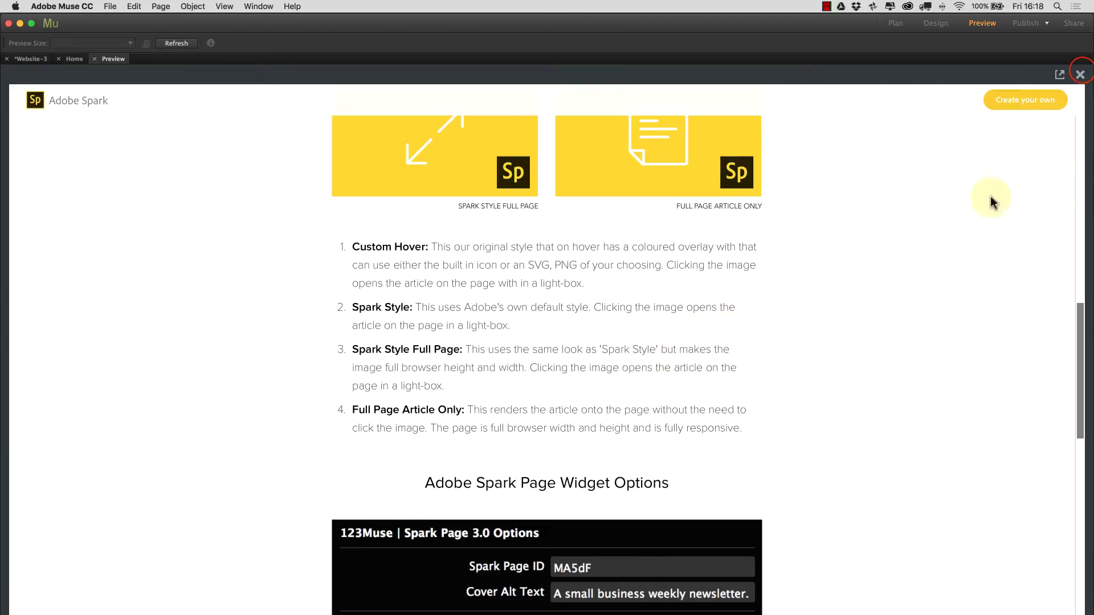
{"action": "left_click", "coordinate": [1080, 74]}
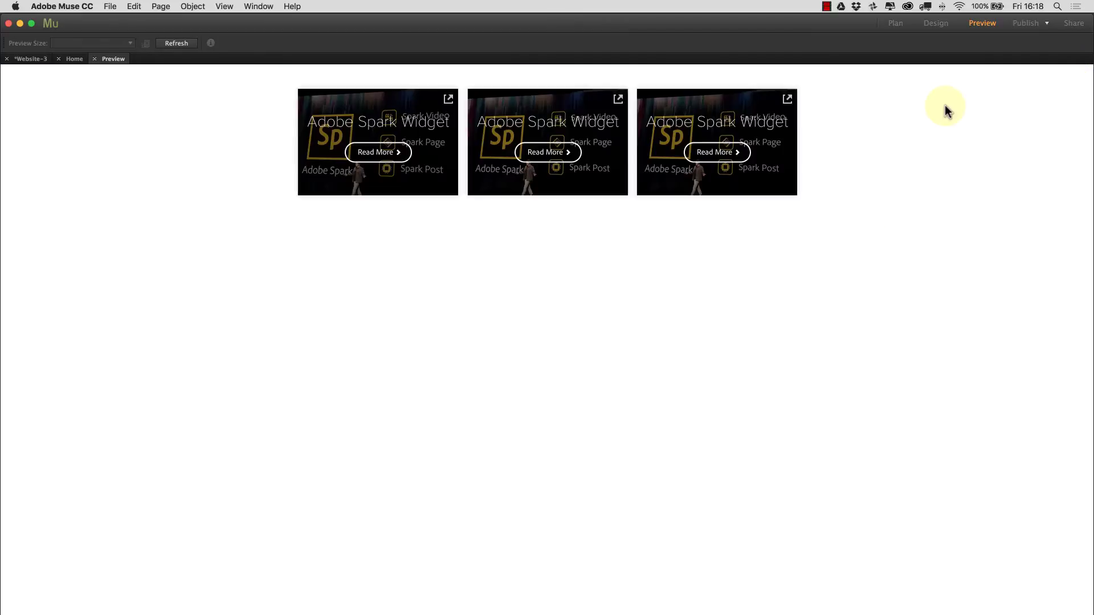
{"action": "left_click", "coordinate": [98, 59]}
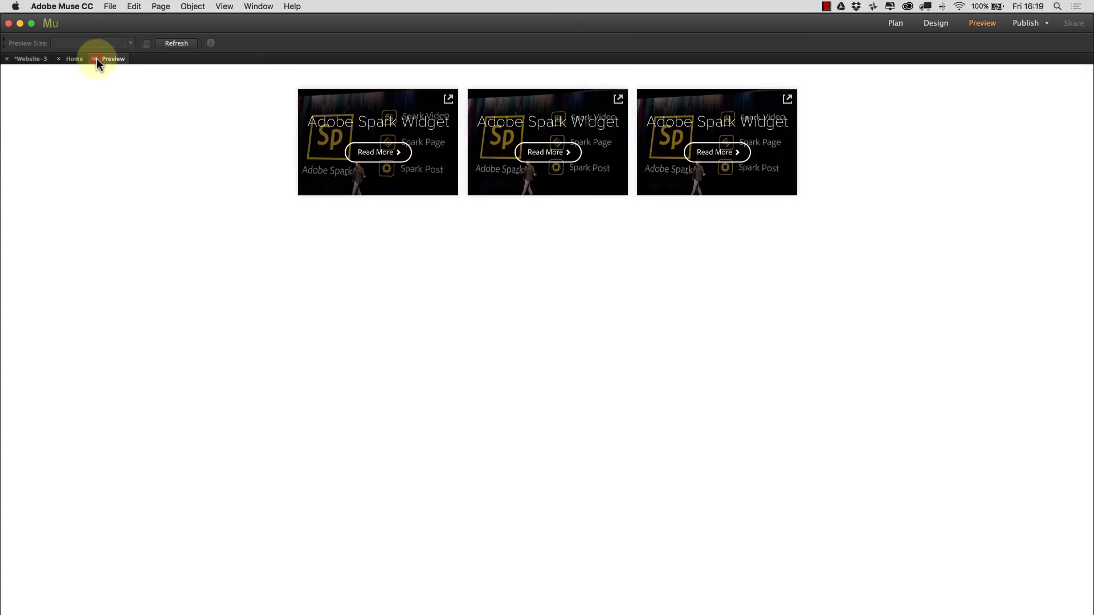
Preview the page in Chrome with Cmd+Option+E and open the first card's Spark page
{"action": "left_click", "coordinate": [96, 59]}
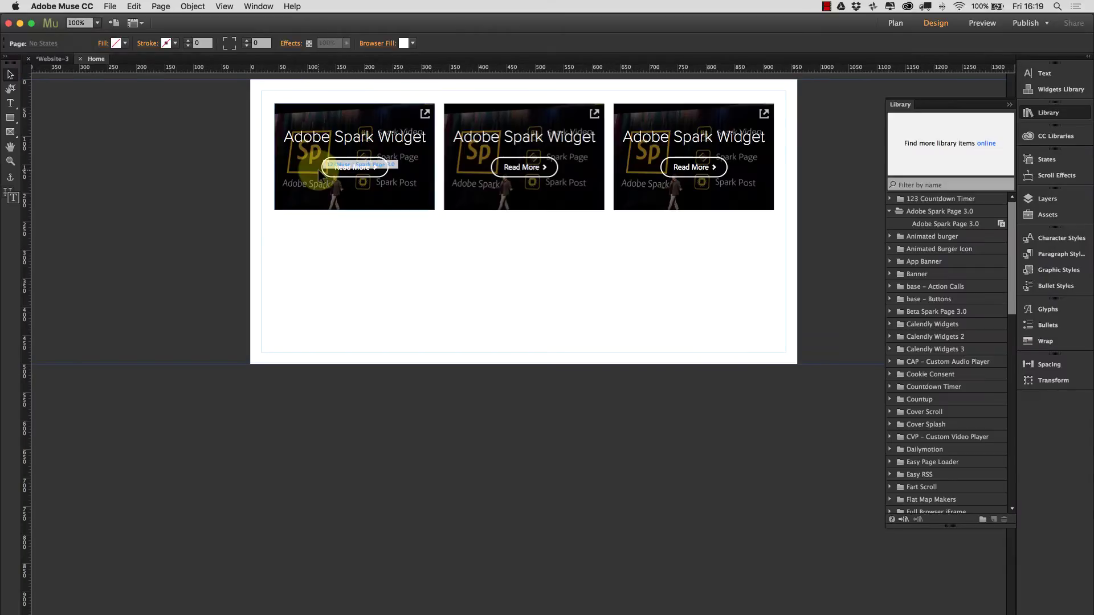
{"action": "key", "text": "super+alt+e"}
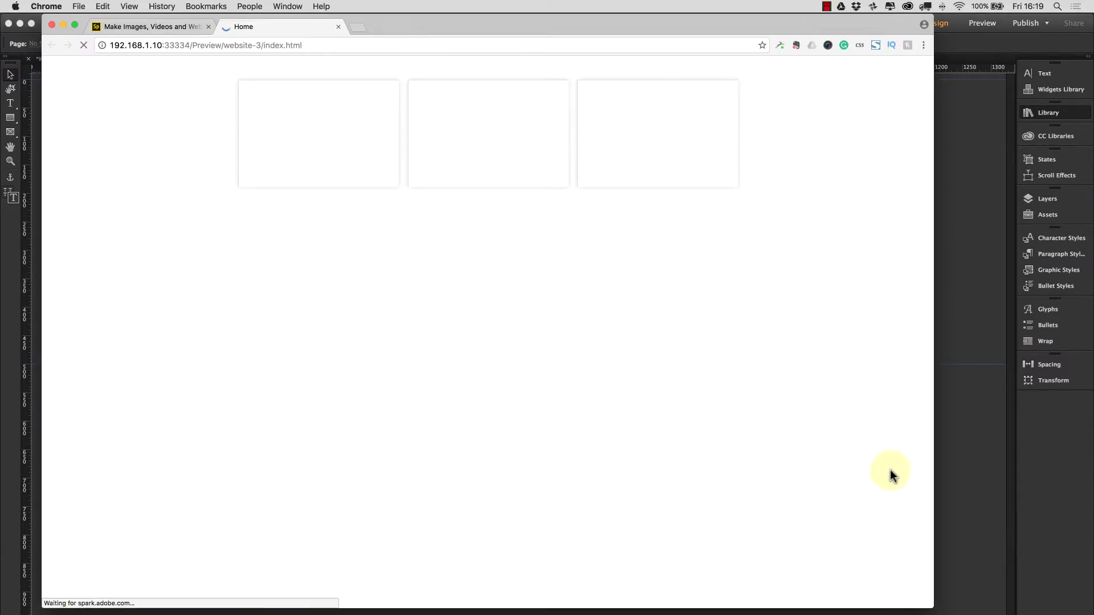
{"action": "left_click", "coordinate": [346, 132]}
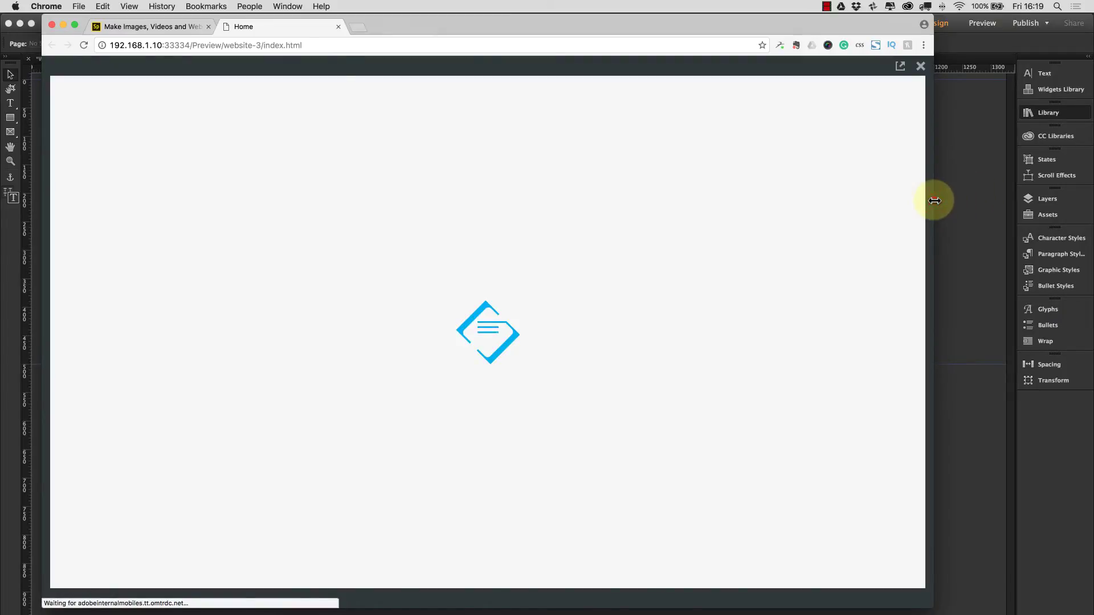
Narrow Chrome to phone width and widen it again to check reflow, then close the lightbox and return to Muse
{"action": "left_click_drag", "start_coordinate": [934, 200], "coordinate": [137, 206]}
{"action": "scroll", "coordinate": [142, 206], "scroll_direction": "down", "scroll_amount": 15}
{"action": "scroll", "coordinate": [152, 202], "scroll_direction": "up", "scroll_amount": 15}
{"action": "left_click_drag", "start_coordinate": [269, 214], "coordinate": [544, 302]}
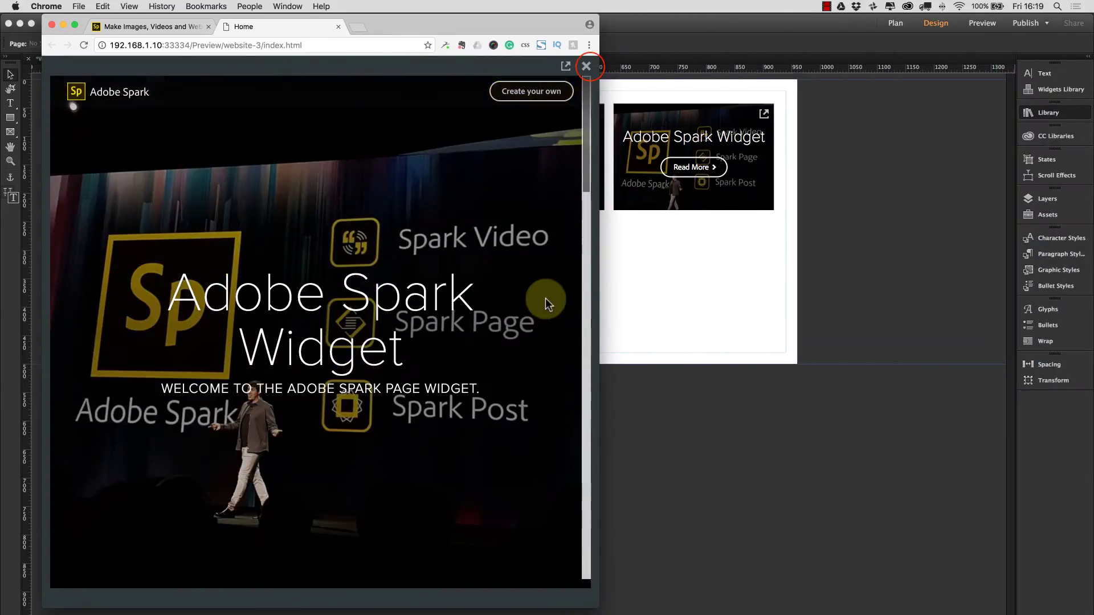
{"action": "left_click", "coordinate": [586, 66]}
{"action": "left_click", "coordinate": [704, 247]}
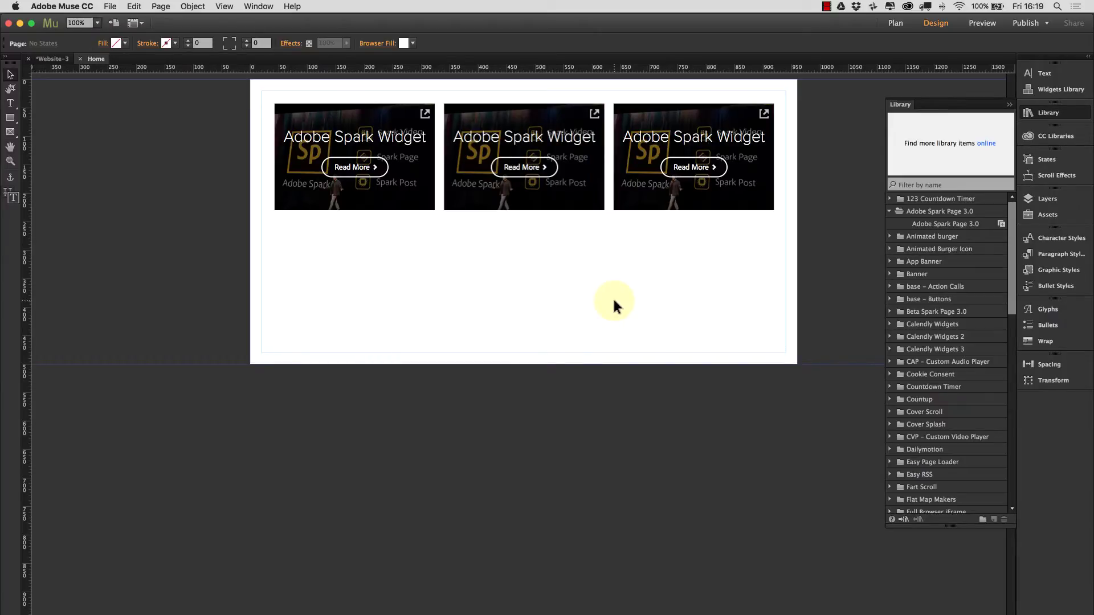
Delete two of the Spark cards and select the remaining widget, glancing at its options
{"action": "left_click", "coordinate": [713, 257]}
{"action": "left_click", "coordinate": [537, 164]}
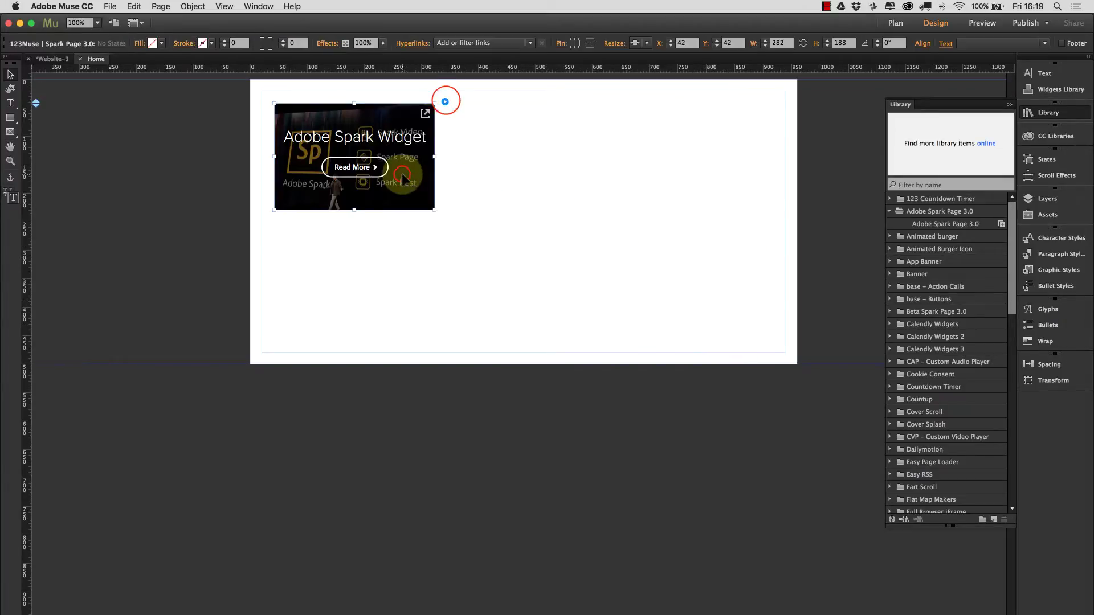
{"action": "left_click", "coordinate": [444, 102]}
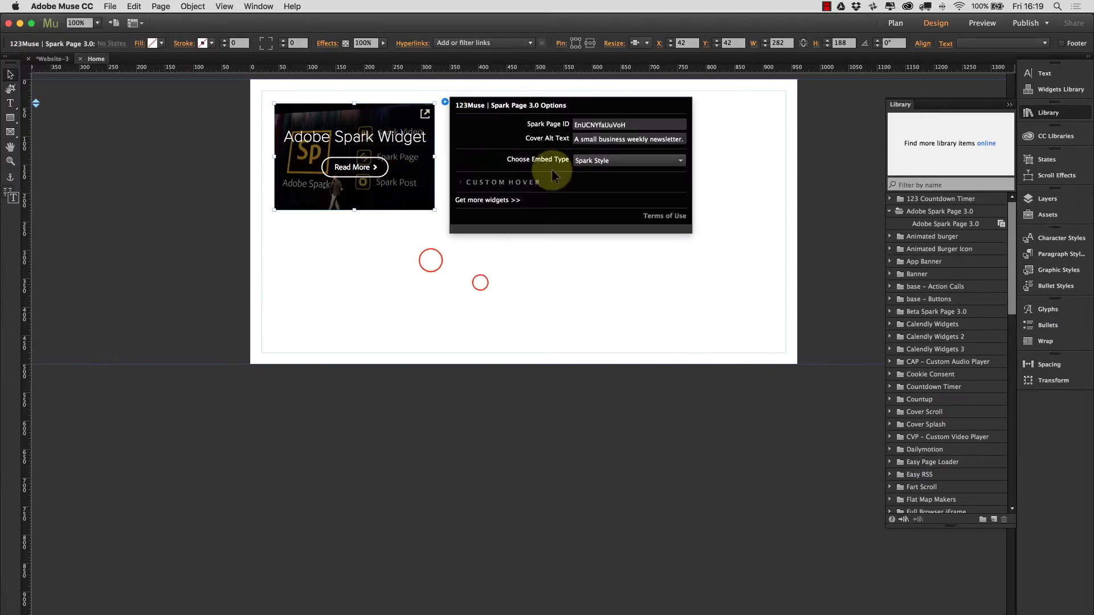
{"action": "left_click", "coordinate": [431, 262]}
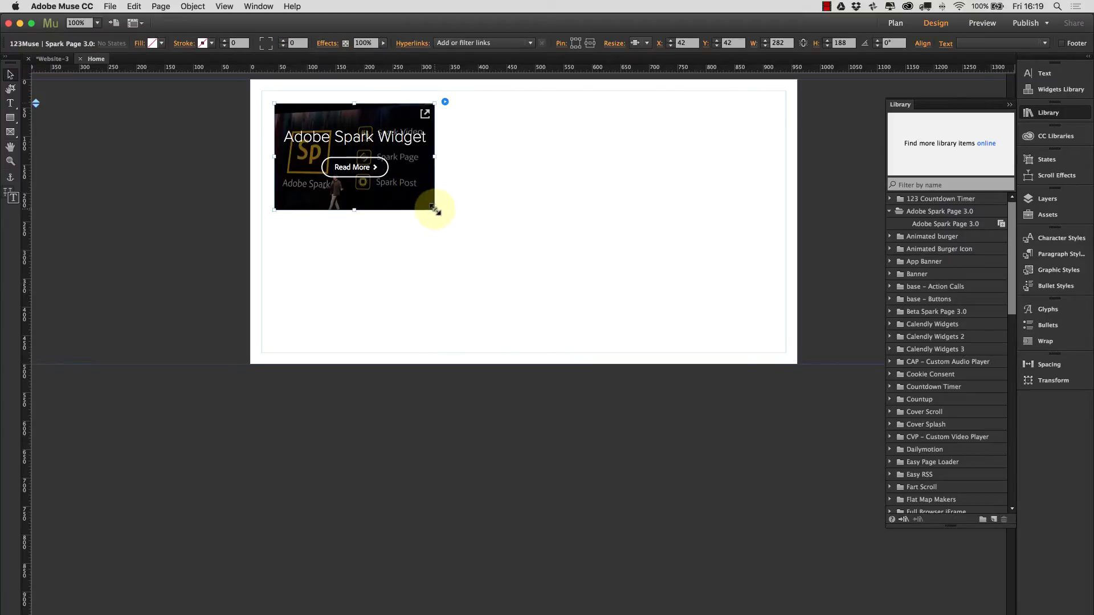
Enlarge the remaining widget to about 542 × 361 px and reselect it
{"action": "left_click_drag", "start_coordinate": [434, 209], "coordinate": [587, 295]}
{"action": "left_click", "coordinate": [516, 151]}
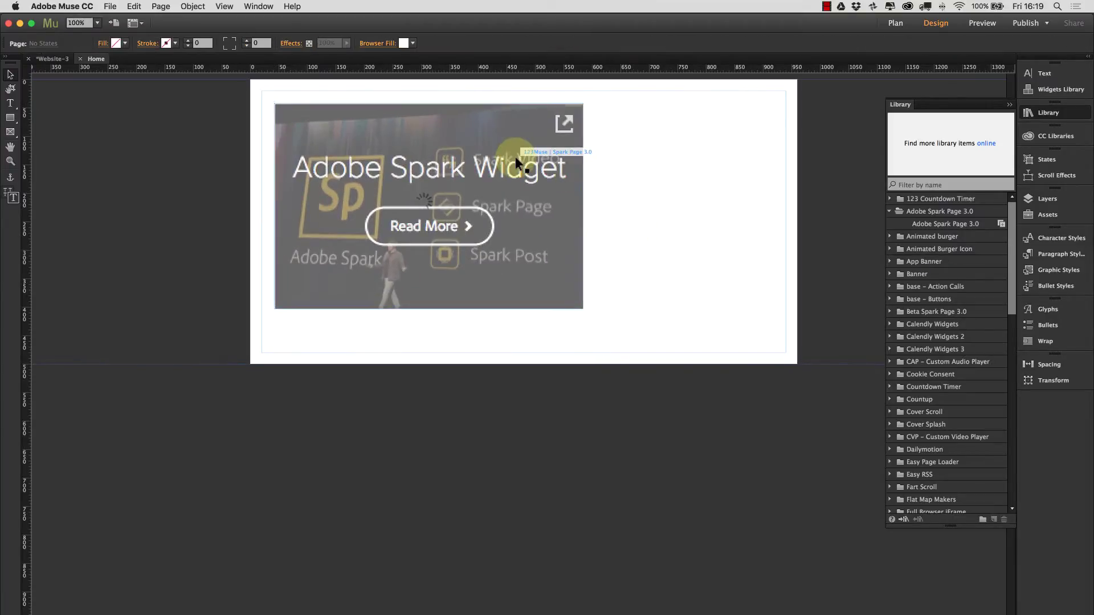
{"action": "left_click", "coordinate": [629, 265]}
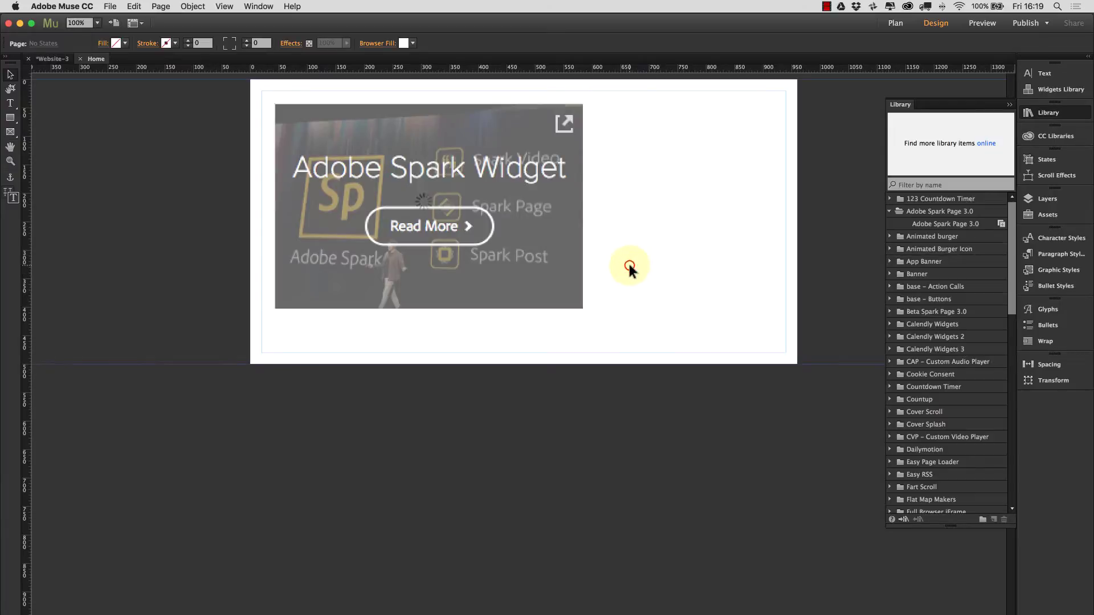
{"action": "left_click", "coordinate": [587, 101]}
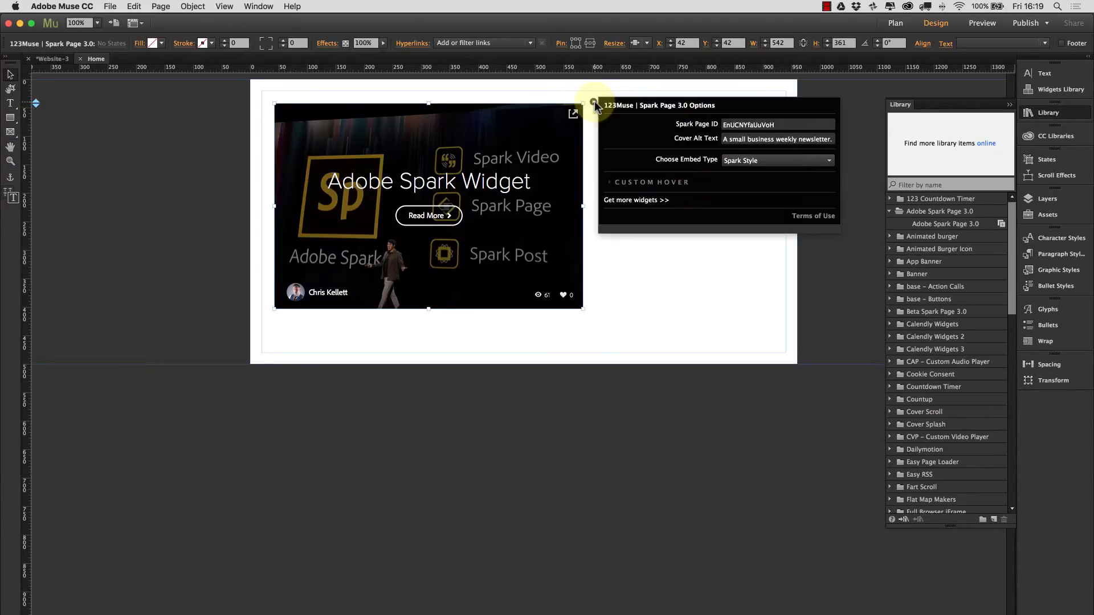
Set Choose Embed Type to Custom Hover in the Spark Page 3.0 Options
{"action": "left_click", "coordinate": [745, 161]}
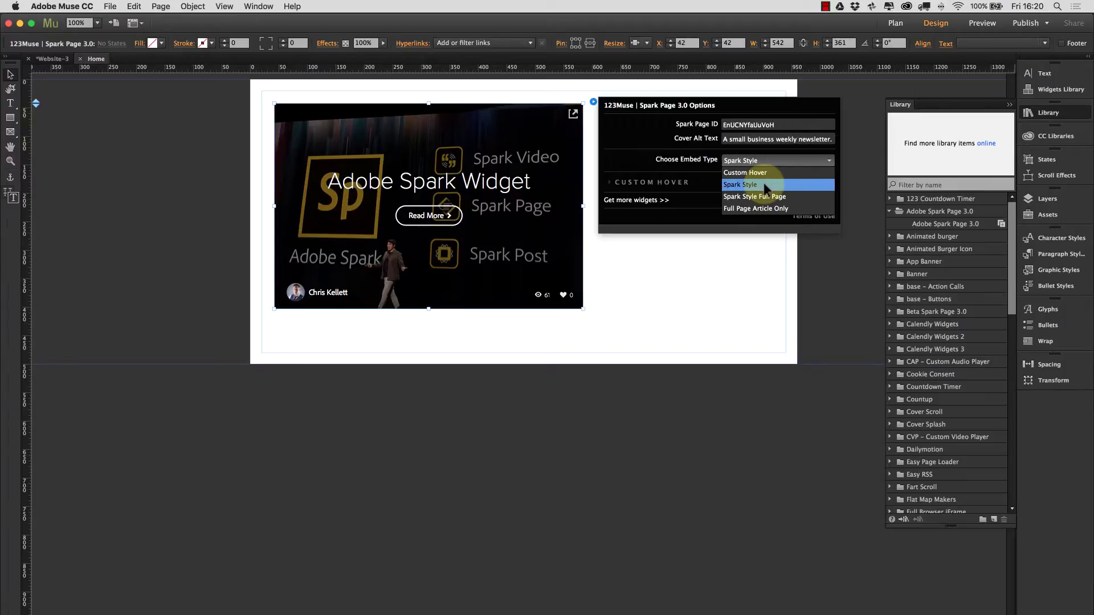
{"action": "left_click", "coordinate": [756, 173]}
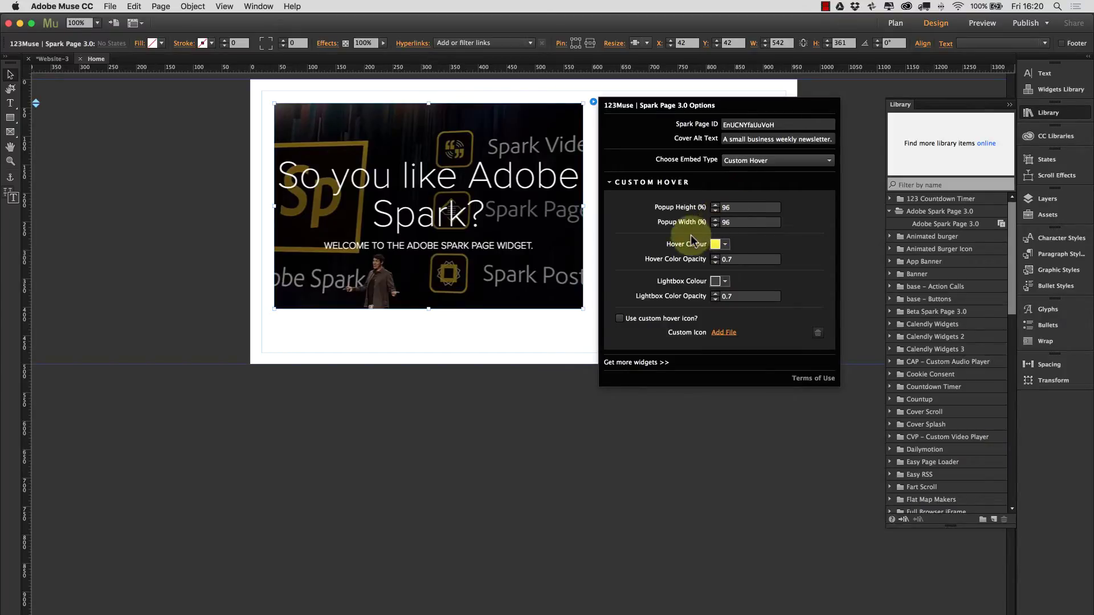
Preview the Custom Hover card, open and scroll its lightbox article, then return to Design view
{"action": "left_click", "coordinate": [972, 26]}
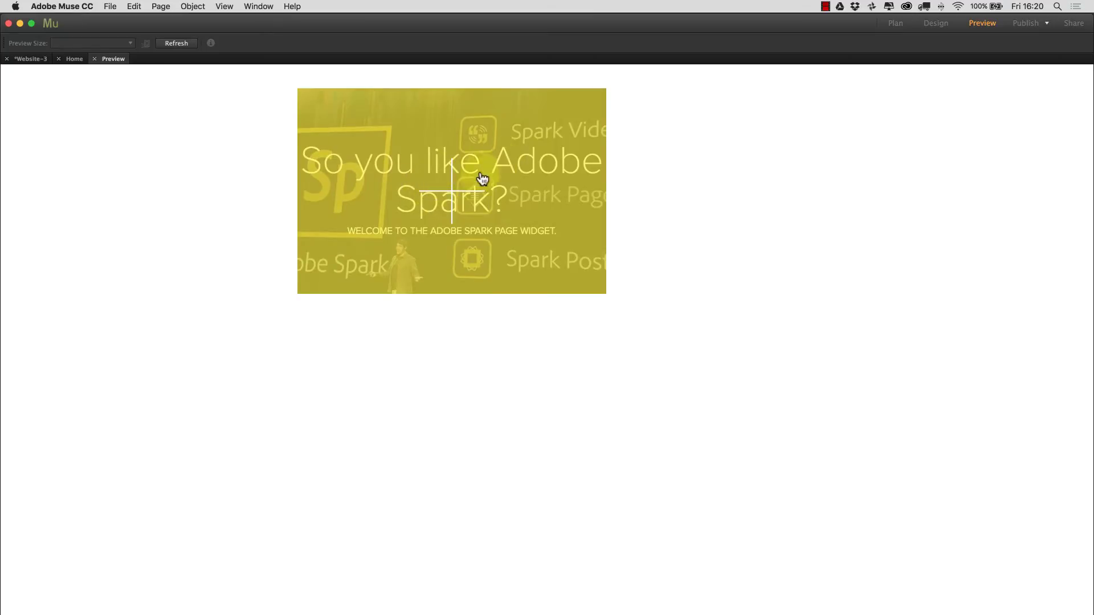
{"action": "left_click", "coordinate": [450, 193]}
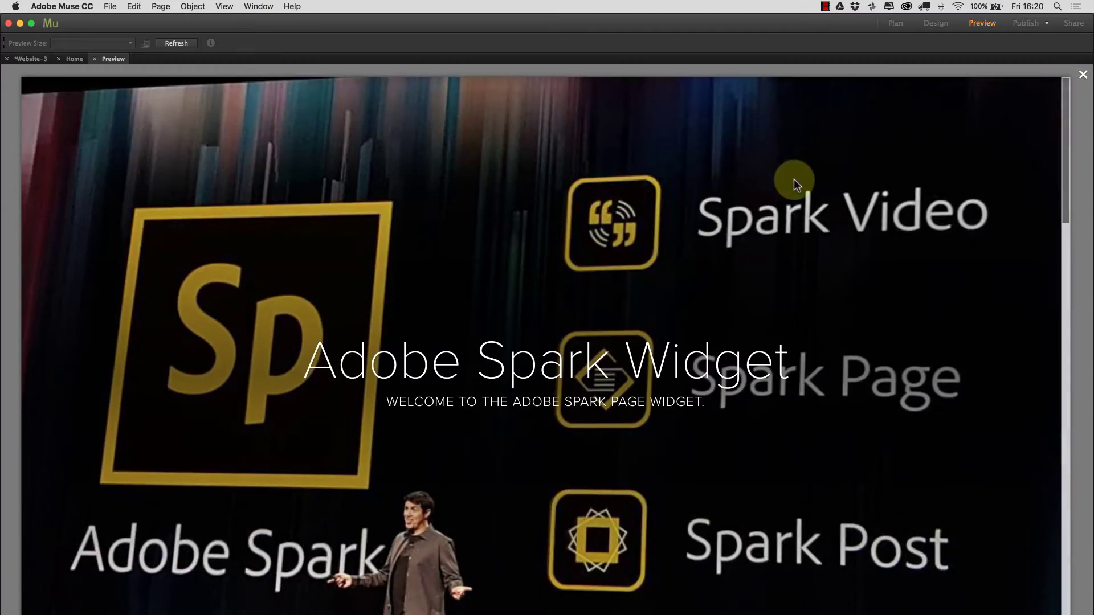
{"action": "scroll", "coordinate": [794, 180], "scroll_direction": "down", "scroll_amount": 20}
{"action": "scroll", "coordinate": [940, 187], "scroll_direction": "up", "scroll_amount": 20}
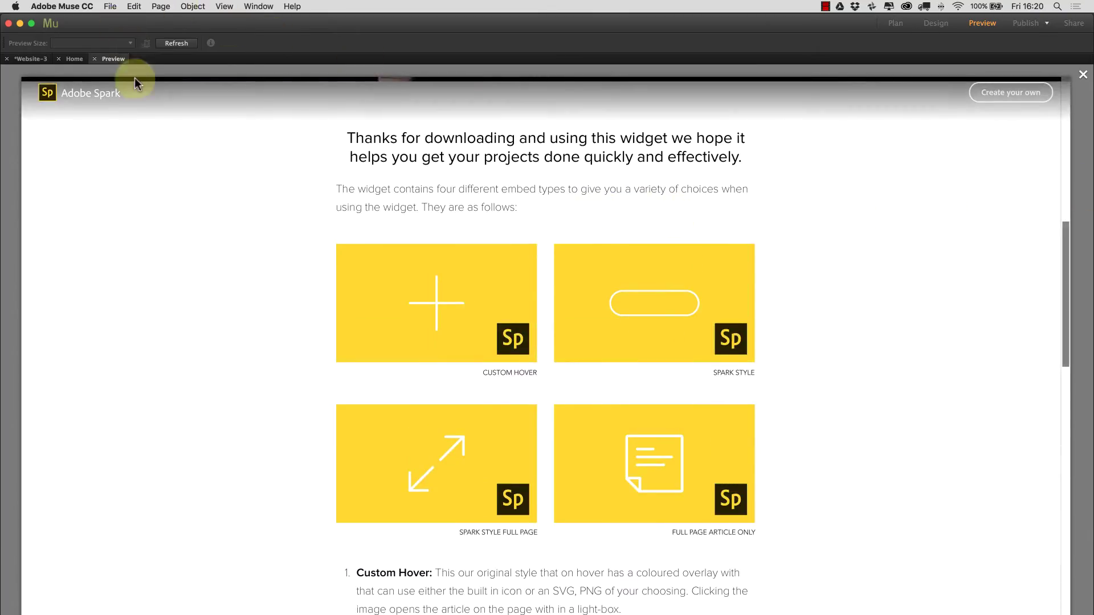
{"action": "left_click", "coordinate": [94, 59]}
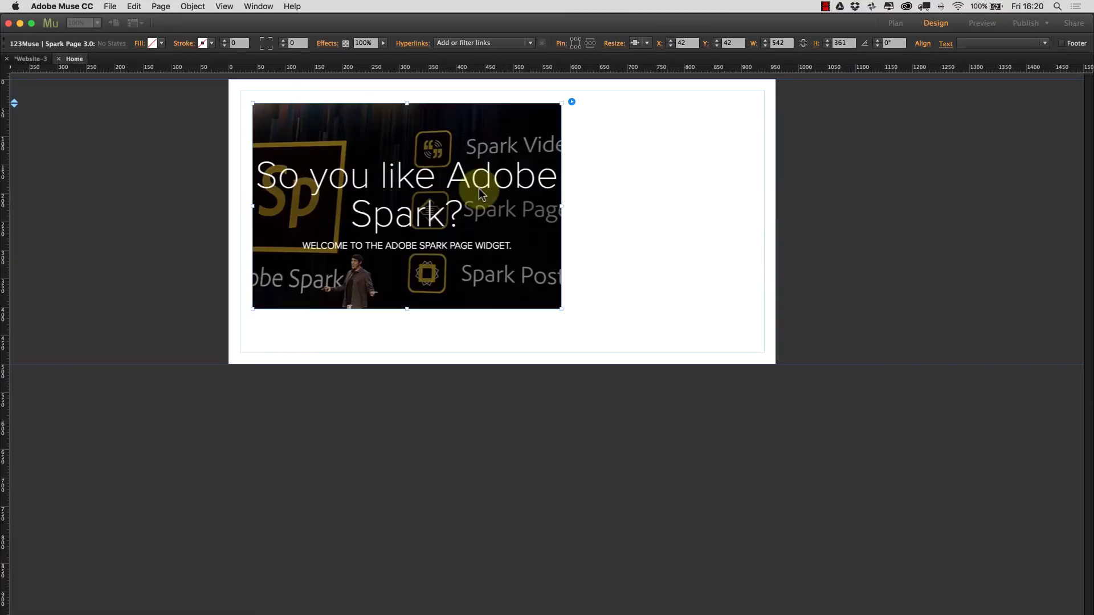
Set the Spark widget's Popup Height and Popup Width to 70%
{"action": "left_click", "coordinate": [591, 103]}
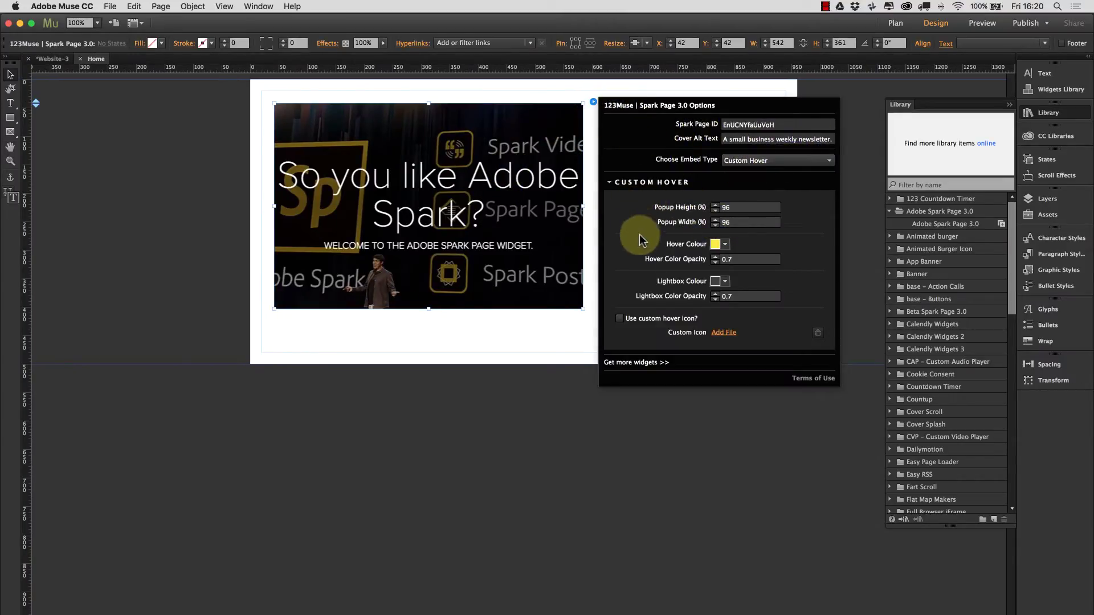
{"action": "left_click", "coordinate": [726, 207]}
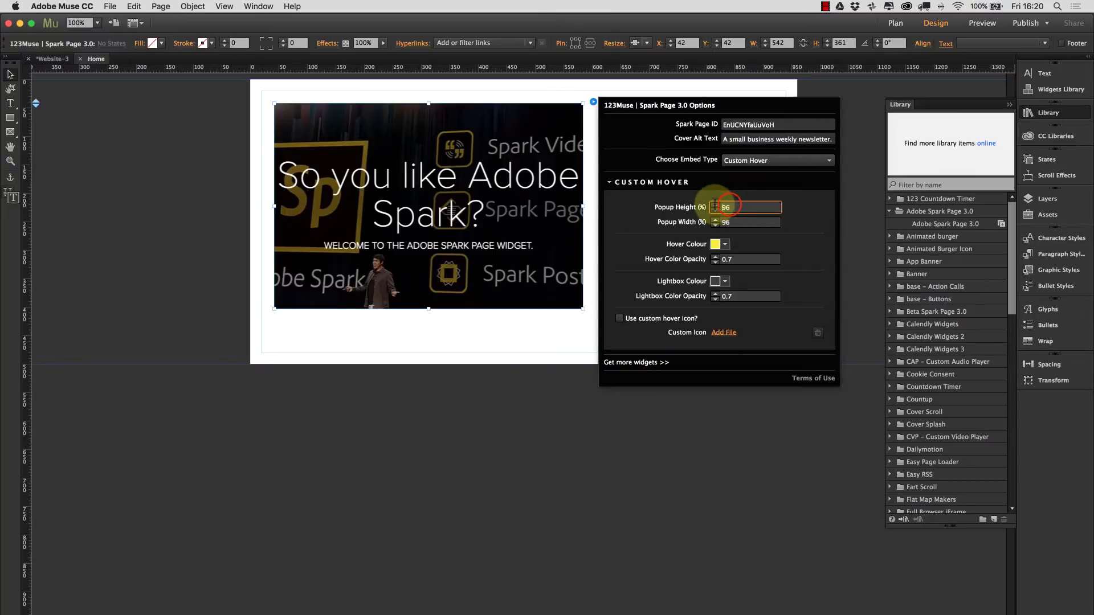
{"action": "left_click_drag", "start_coordinate": [722, 207], "coordinate": [770, 212]}
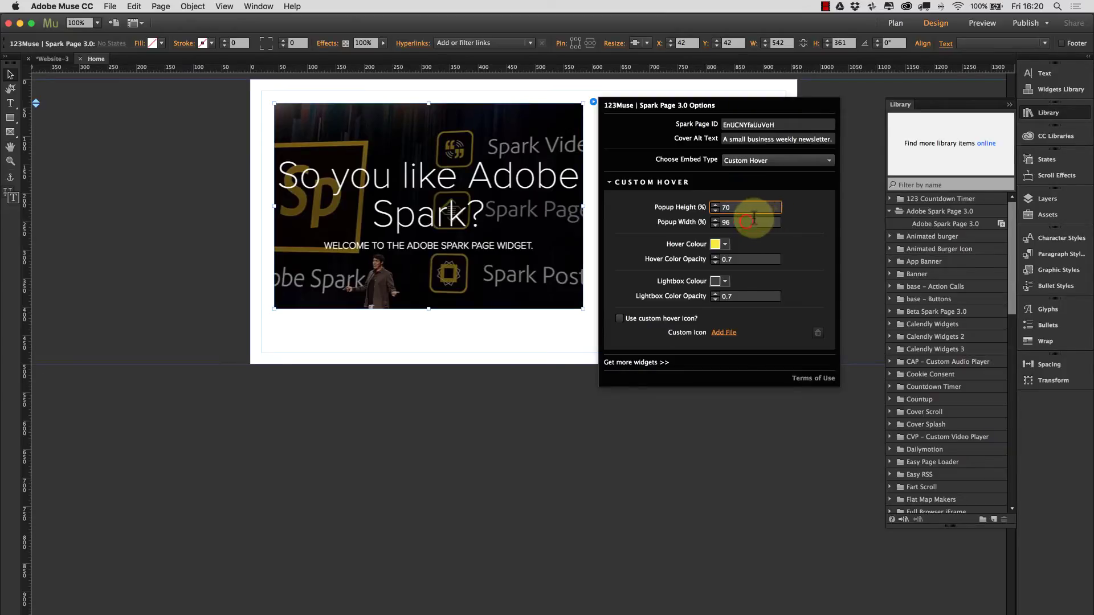
{"action": "left_click_drag", "start_coordinate": [752, 223], "coordinate": [702, 222]}
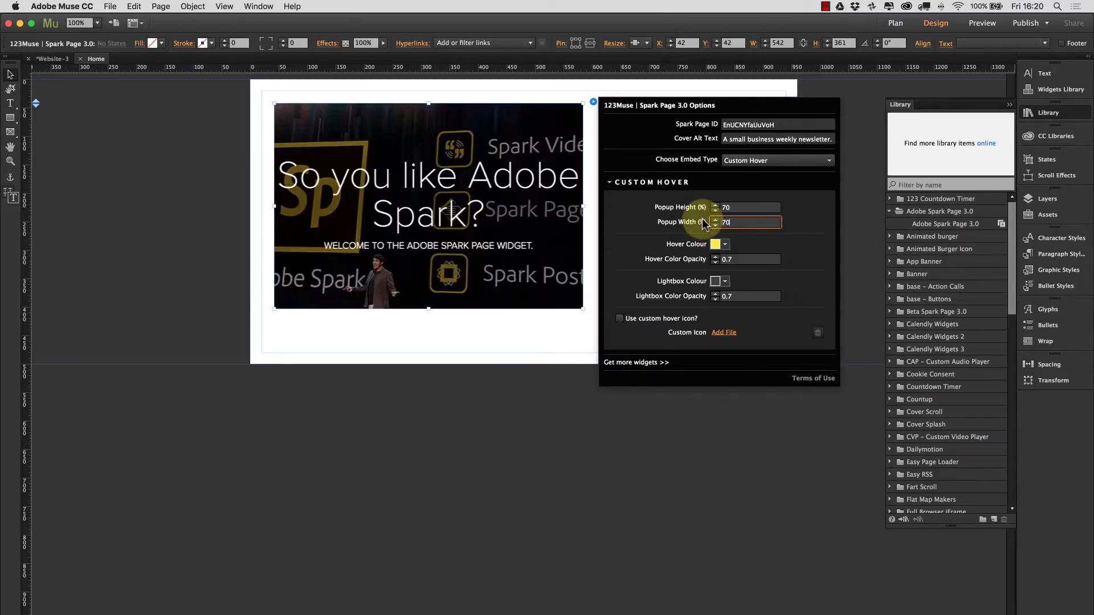
Keep the yellow hover colour and raise its opacity to 1
{"action": "left_click", "coordinate": [746, 240]}
{"action": "left_click", "coordinate": [725, 244]}
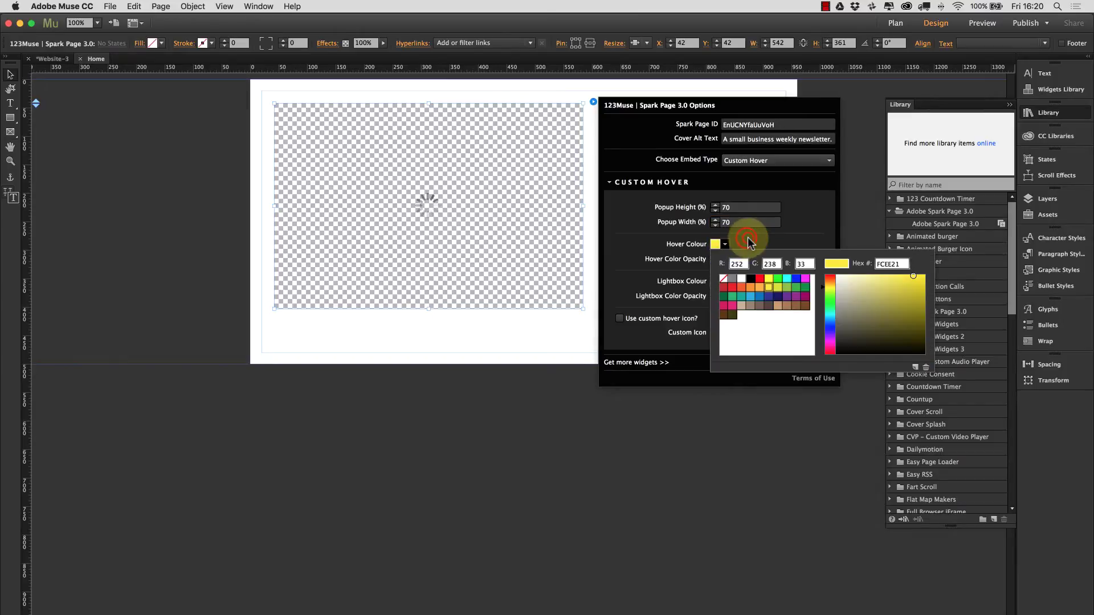
{"action": "left_click", "coordinate": [746, 238]}
{"action": "left_click", "coordinate": [715, 256]}
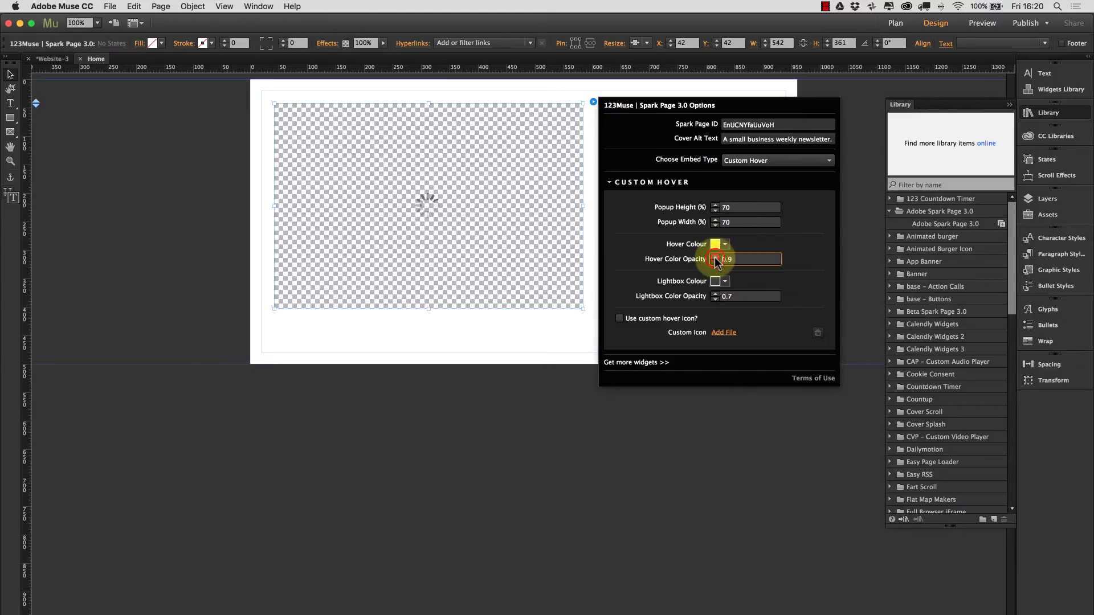
{"action": "left_click", "coordinate": [803, 276]}
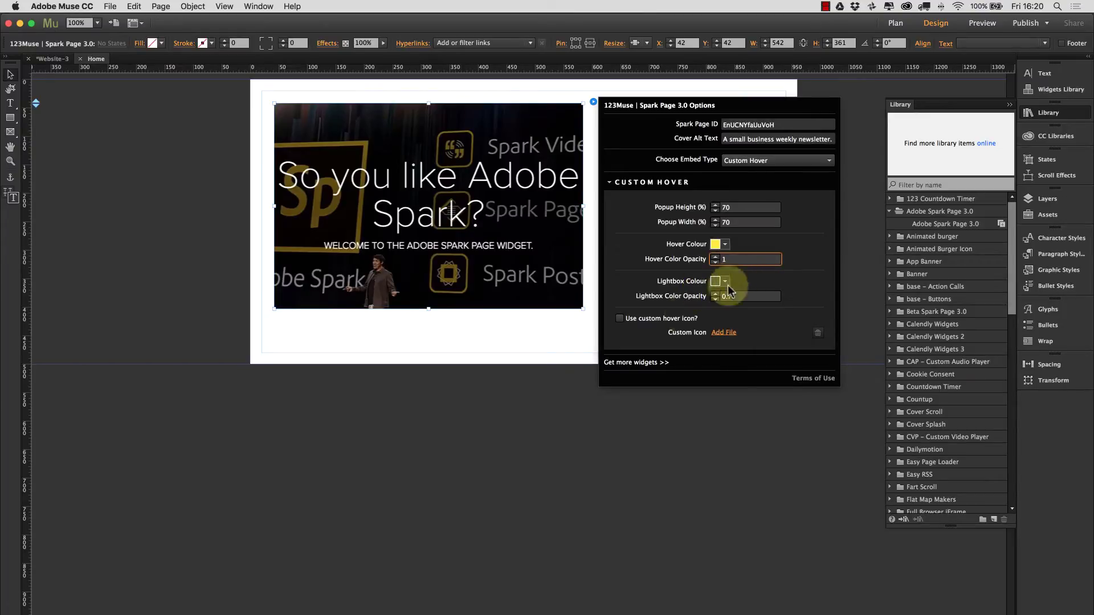
{"action": "left_click", "coordinate": [524, 348]}
Preview the smaller 70% Spark popup from the widget, close it, and exit the preview
{"action": "left_click", "coordinate": [982, 23]}
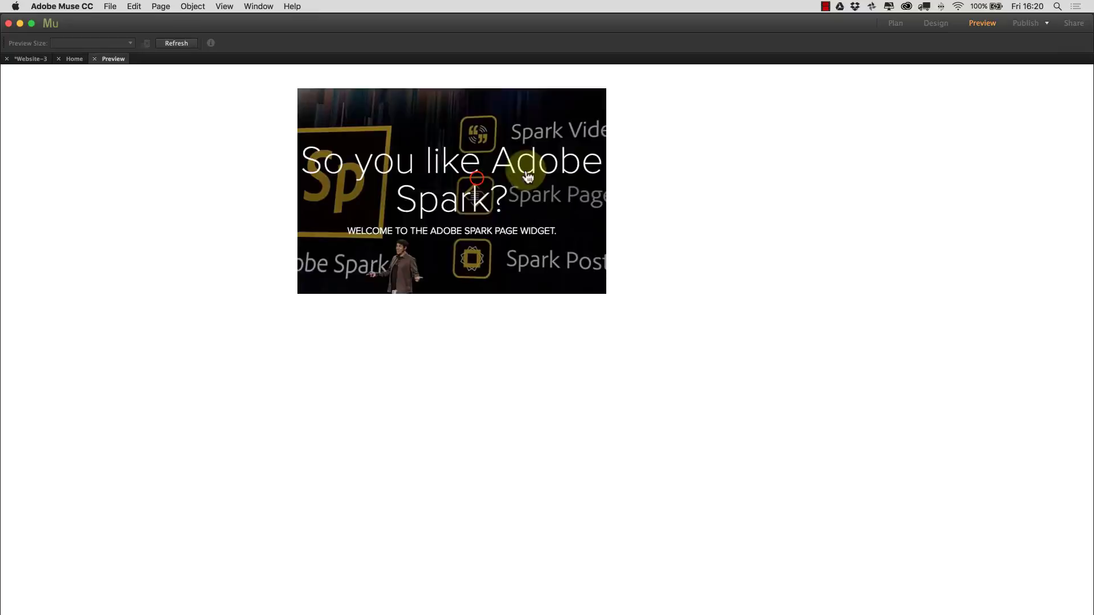
{"action": "left_click", "coordinate": [515, 175]}
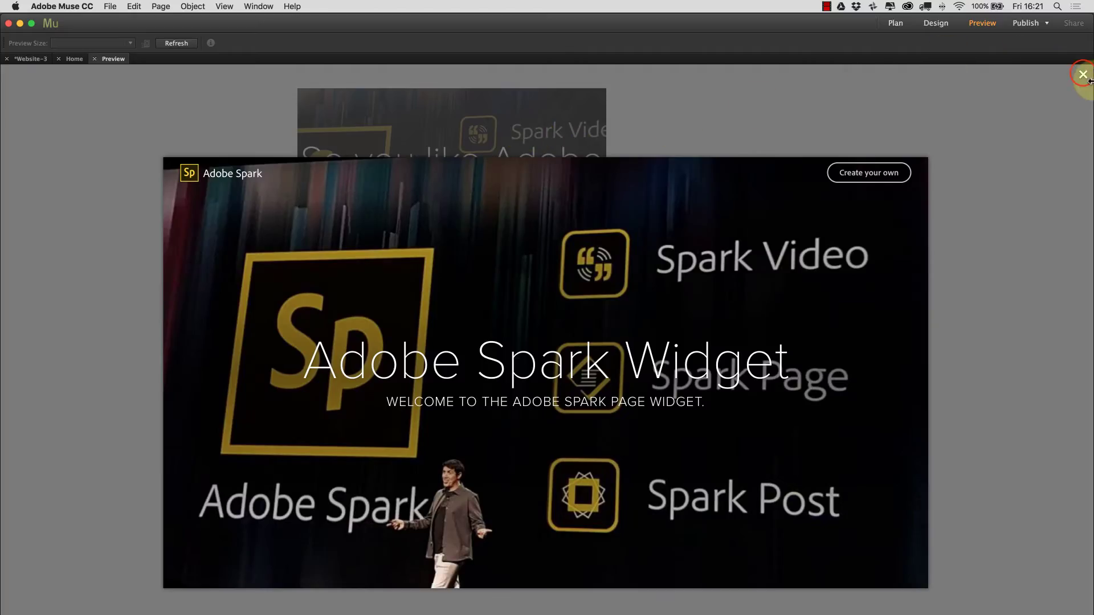
{"action": "left_click", "coordinate": [1082, 74]}
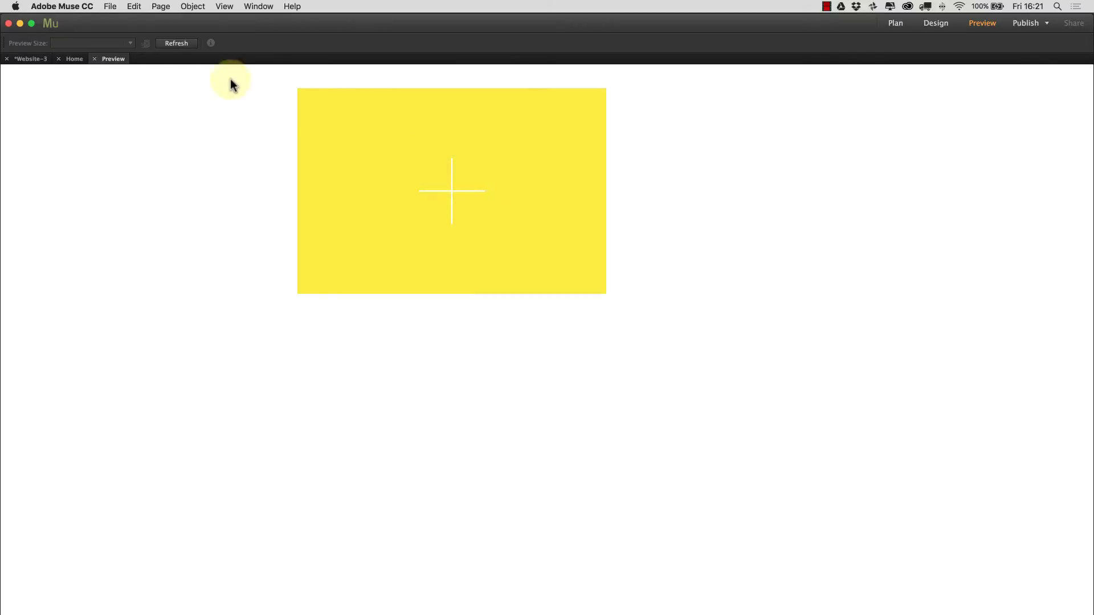
{"action": "left_click", "coordinate": [106, 61]}
Back in Design view, set the widget's Popup Height and Popup Width to 100
{"action": "left_click", "coordinate": [96, 59]}
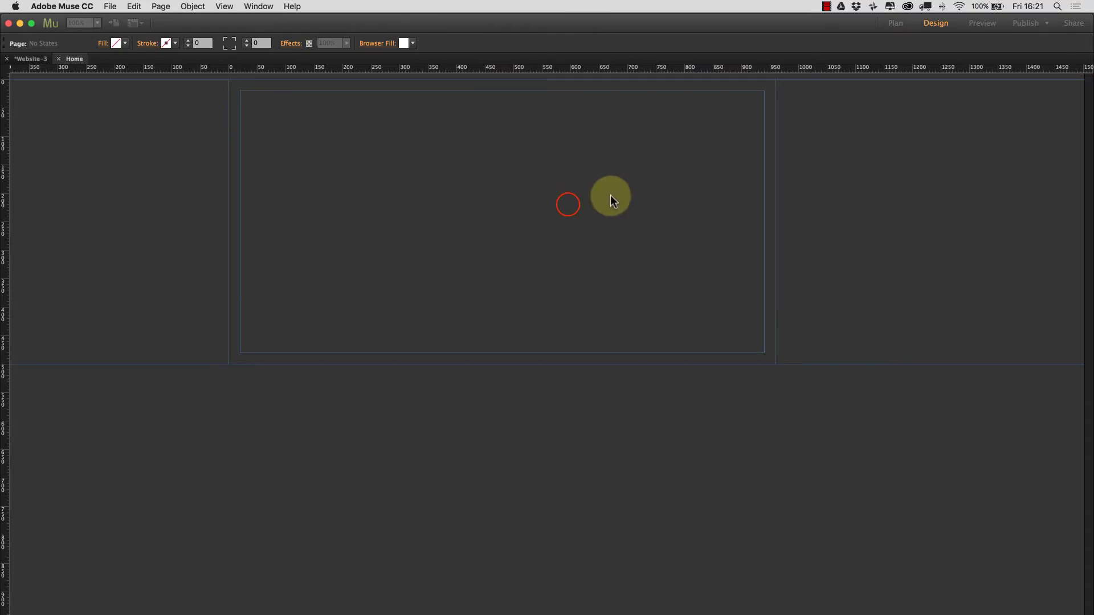
{"action": "left_click", "coordinate": [593, 102]}
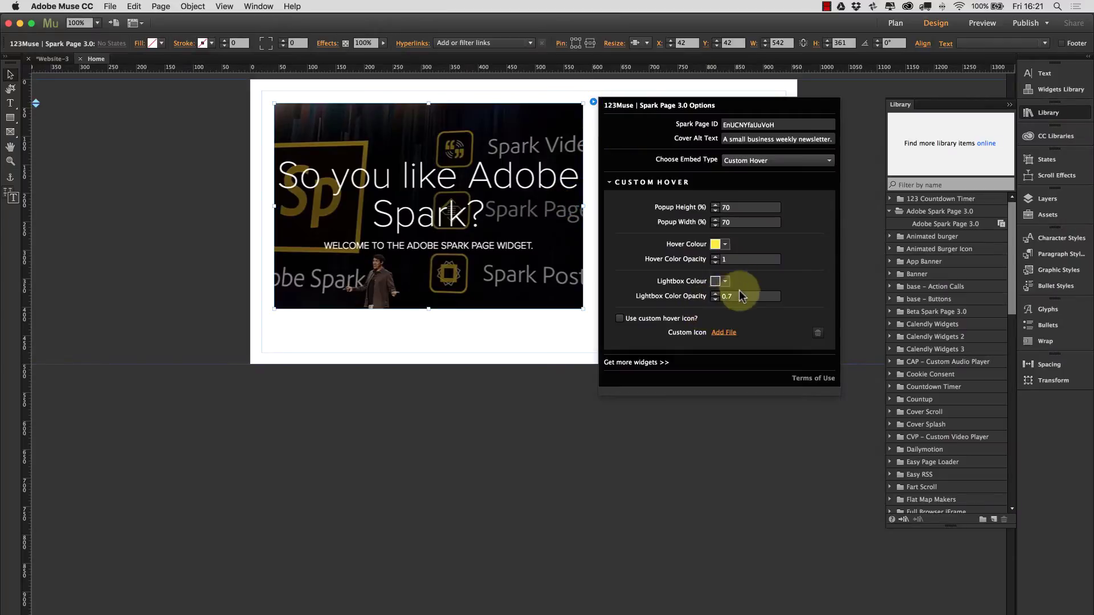
{"action": "left_click", "coordinate": [734, 209]}
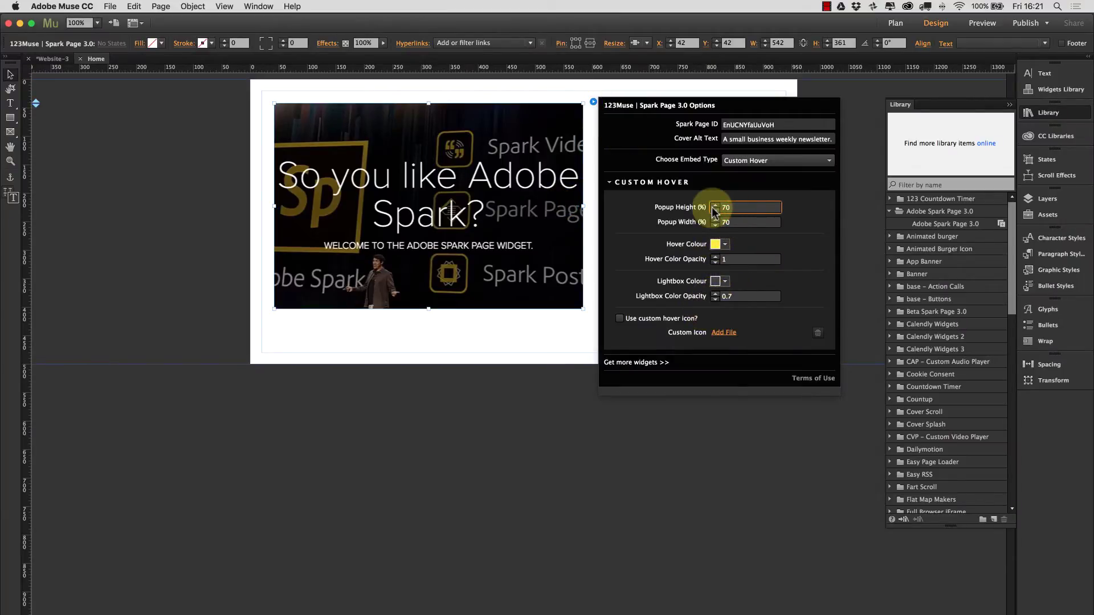
{"action": "left_click_drag", "start_coordinate": [744, 210], "coordinate": [701, 226]}
{"action": "type", "text": "100"}
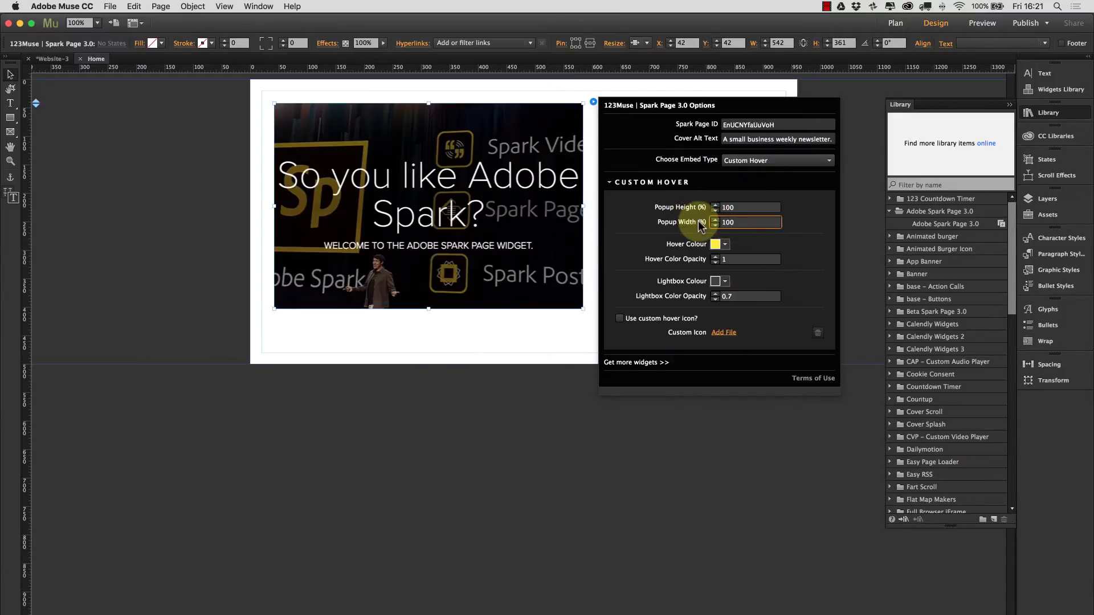
{"action": "key", "text": "Return"}
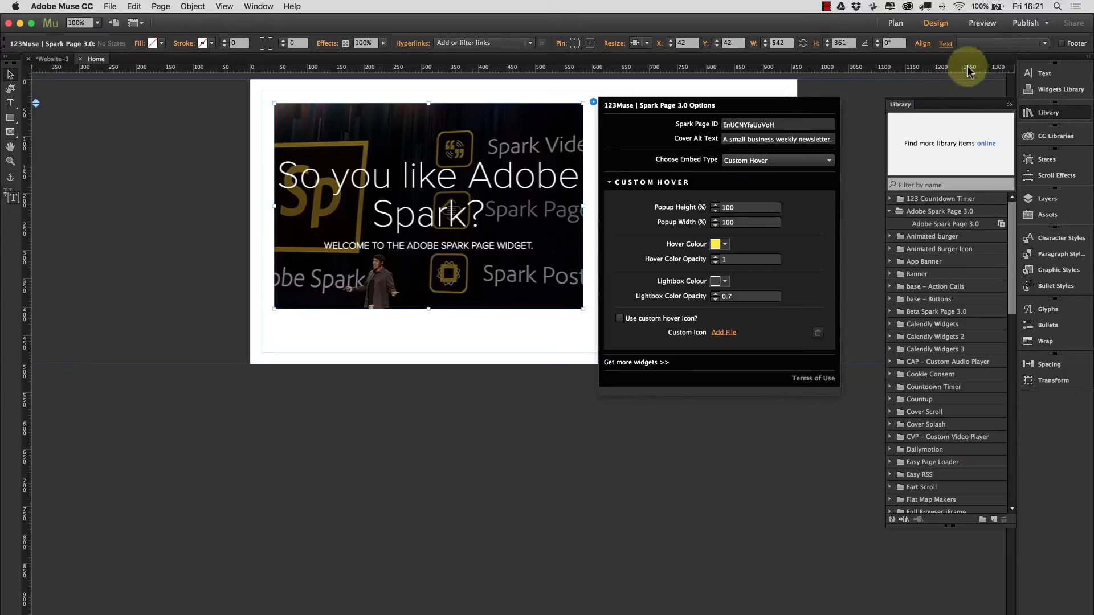
{"action": "left_click", "coordinate": [980, 23]}
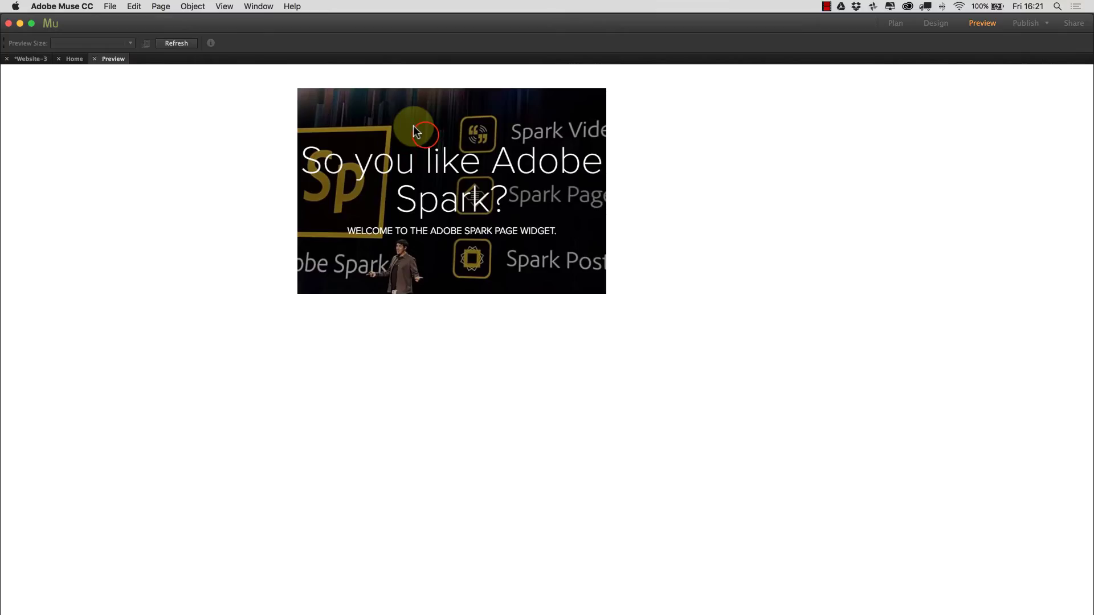
{"action": "left_click", "coordinate": [424, 134]}
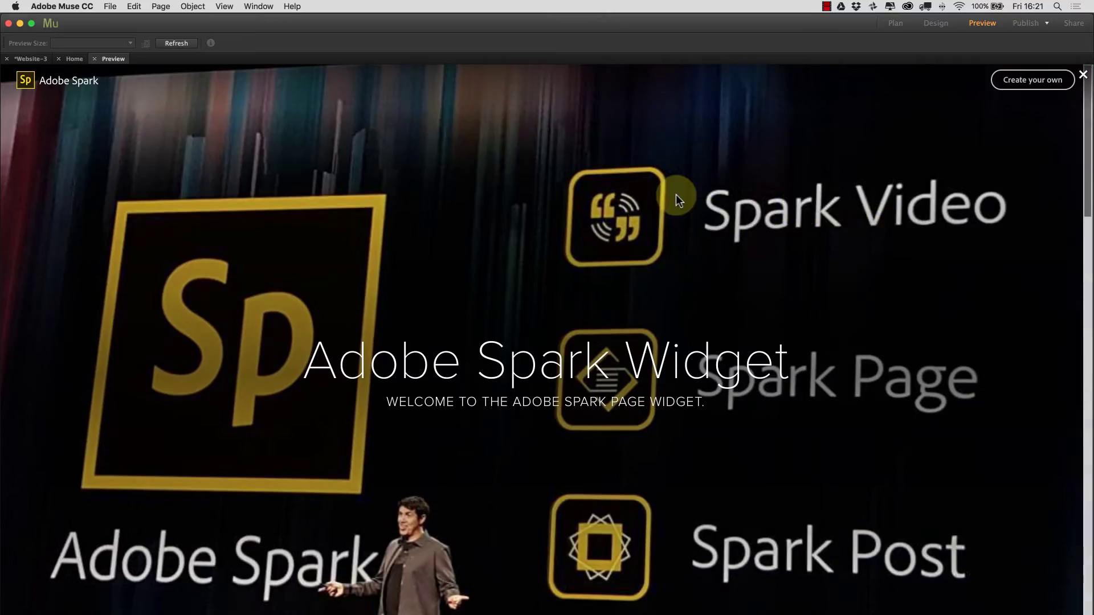
{"action": "scroll", "coordinate": [743, 205], "scroll_direction": "down", "scroll_amount": 20}
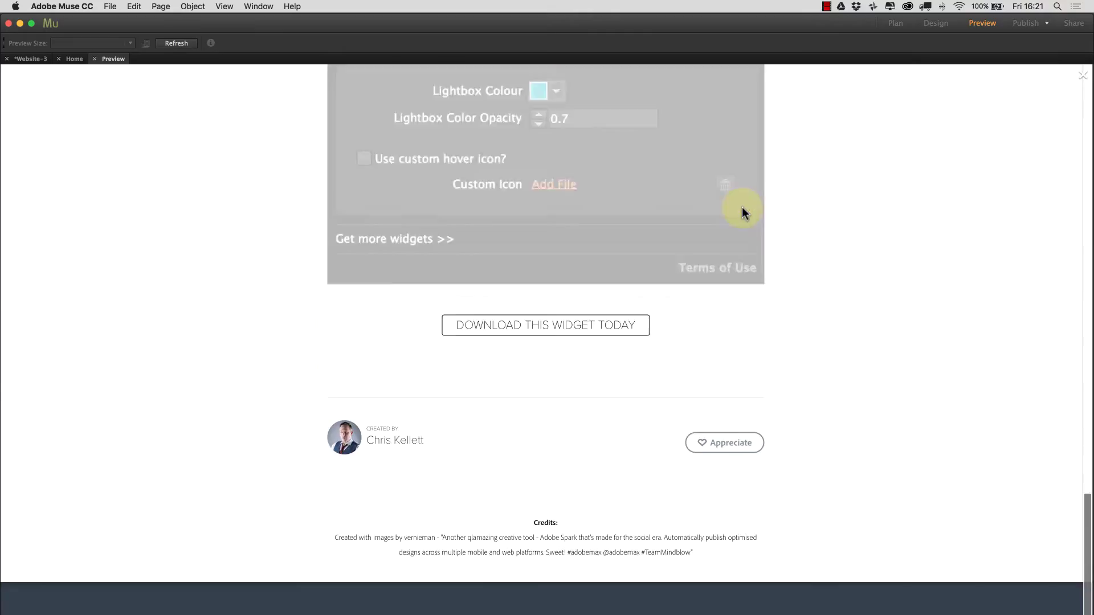
{"action": "scroll", "coordinate": [745, 212], "scroll_direction": "up", "scroll_amount": 20}
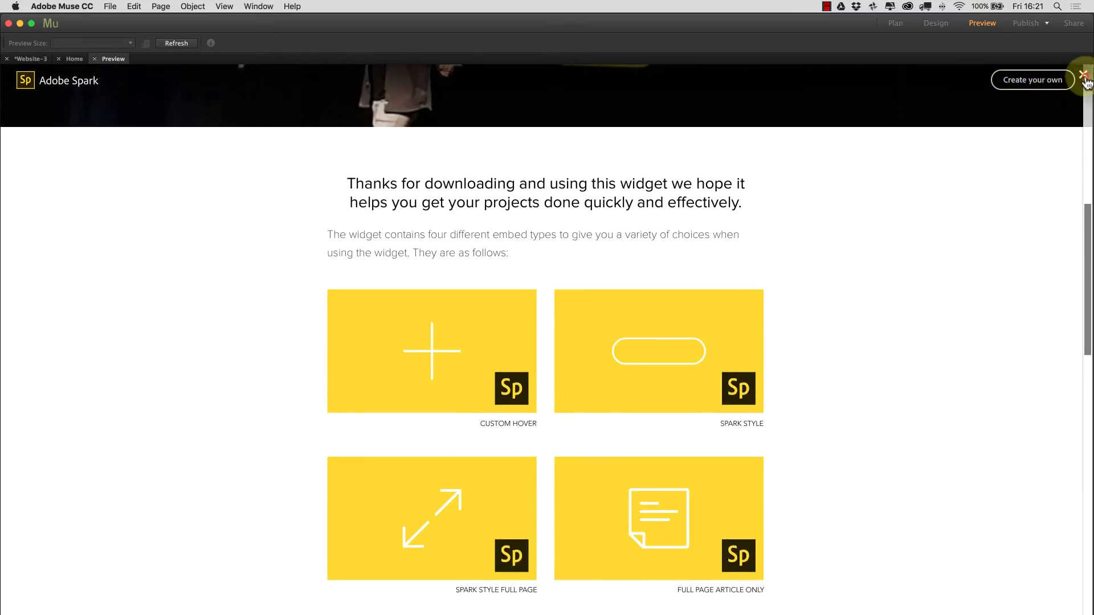
{"action": "left_click", "coordinate": [1082, 75]}
{"action": "left_click", "coordinate": [95, 59]}
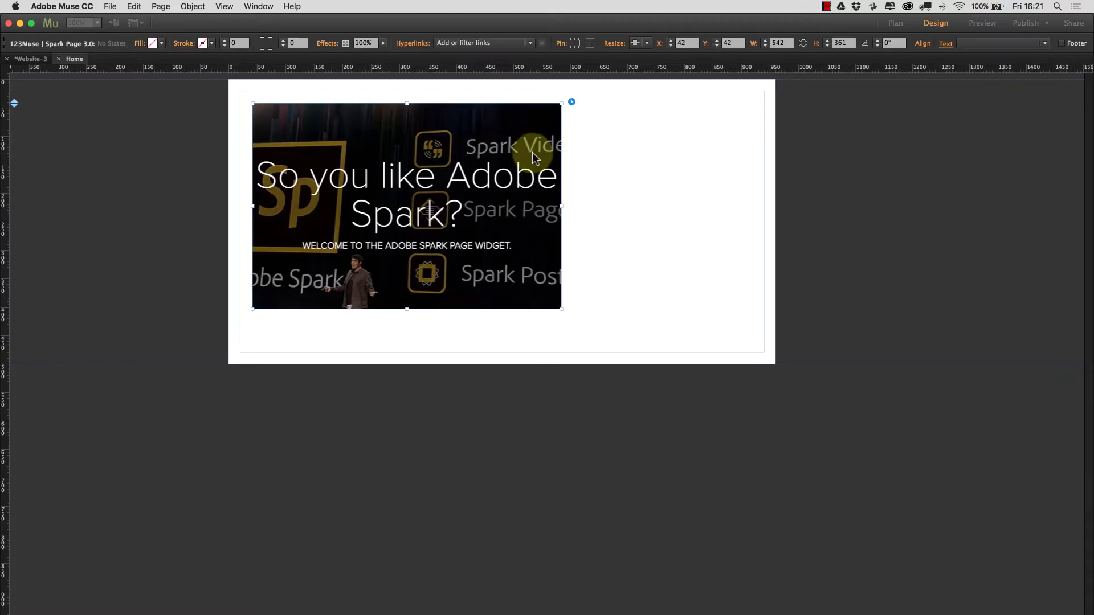
{"action": "left_click", "coordinate": [591, 101]}
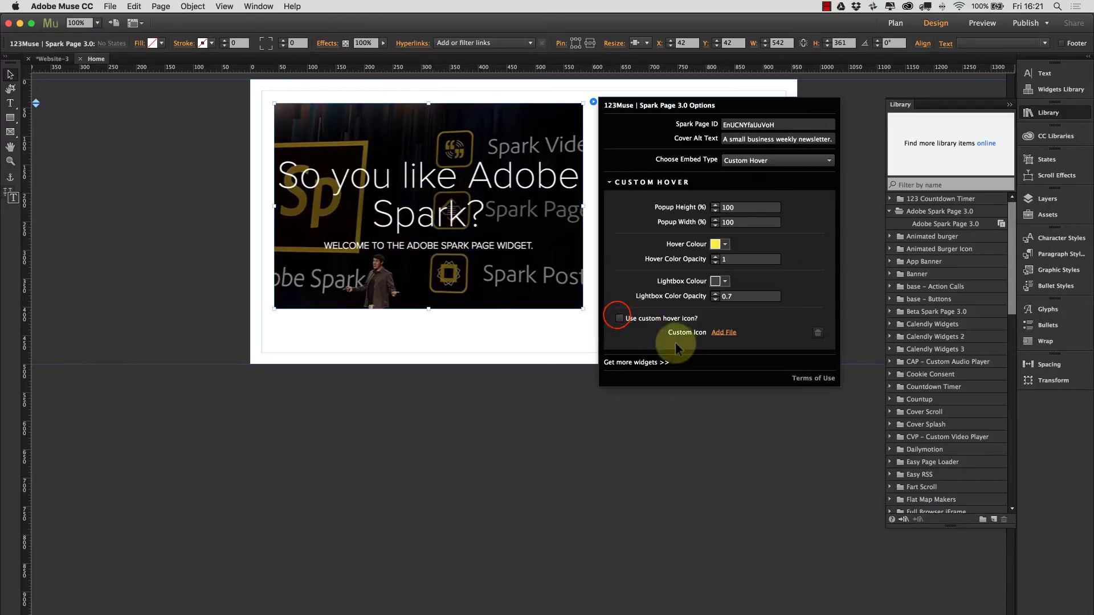
Turn on a custom hover icon and set it to right-arrow_poster_u6881.png
{"action": "left_click", "coordinate": [619, 318]}
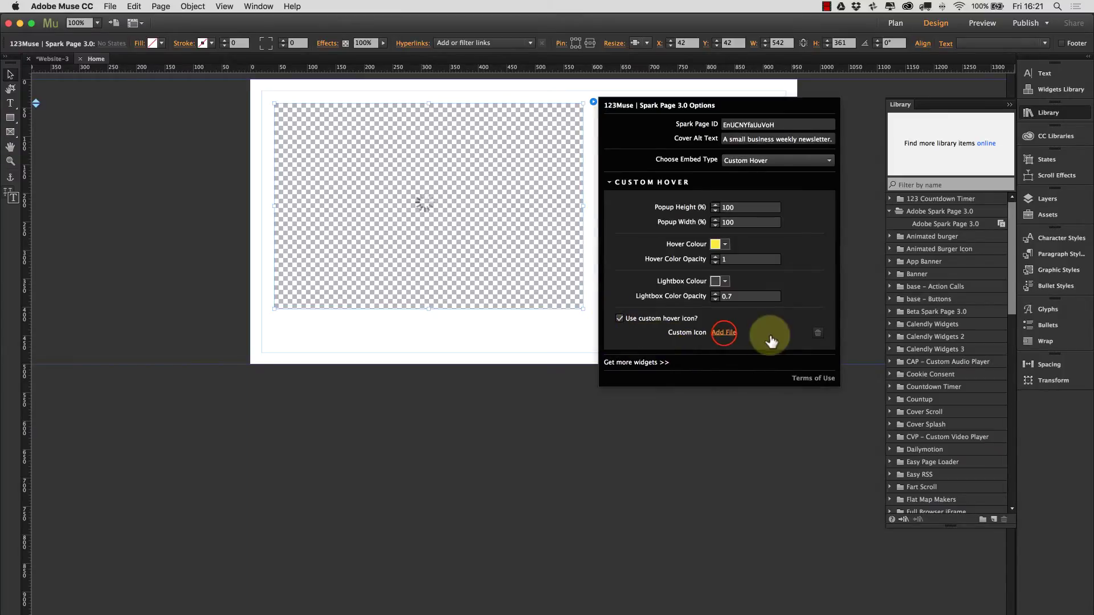
{"action": "left_click", "coordinate": [723, 333]}
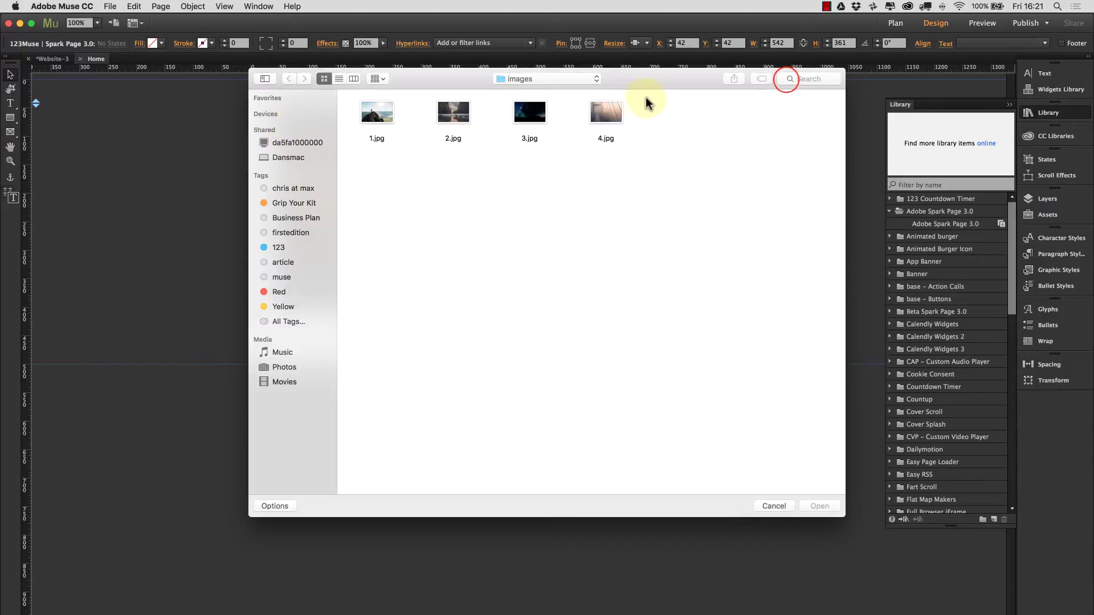
{"action": "left_click", "coordinate": [811, 79]}
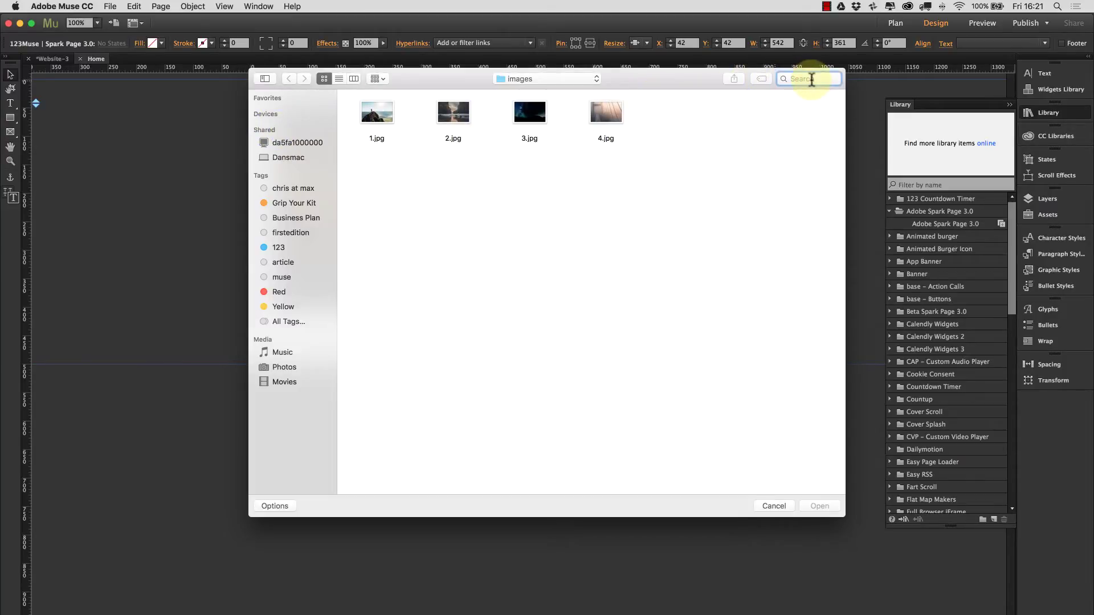
{"action": "type", "text": "arrow"}
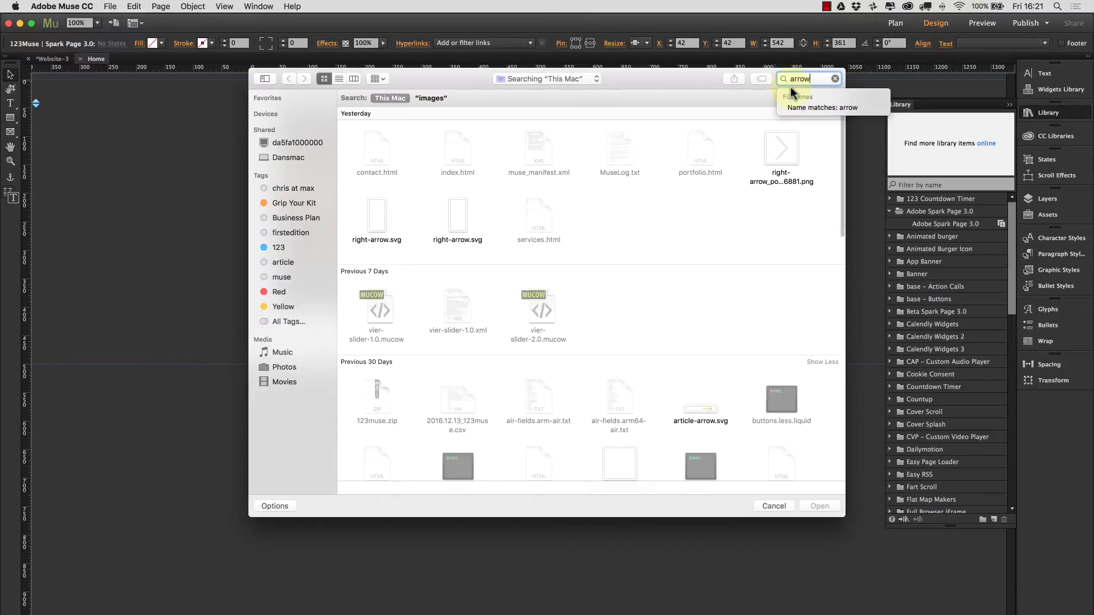
{"action": "left_click", "coordinate": [790, 162]}
{"action": "left_click", "coordinate": [817, 505]}
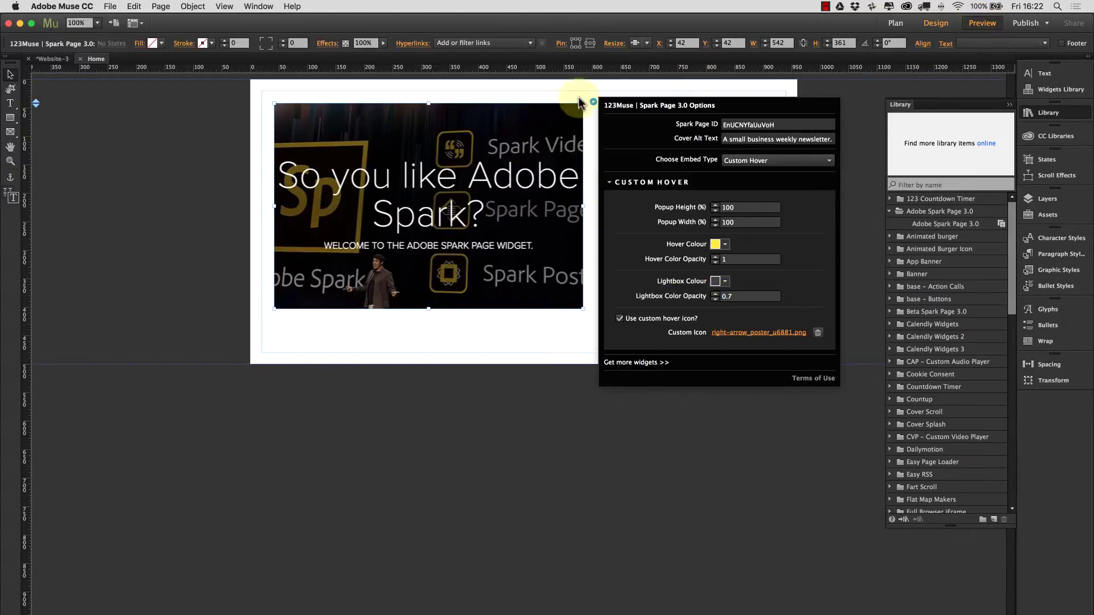
Preview the page to check the arrow hover effect over the yellow overlay
{"action": "key", "text": "super+shift+e"}
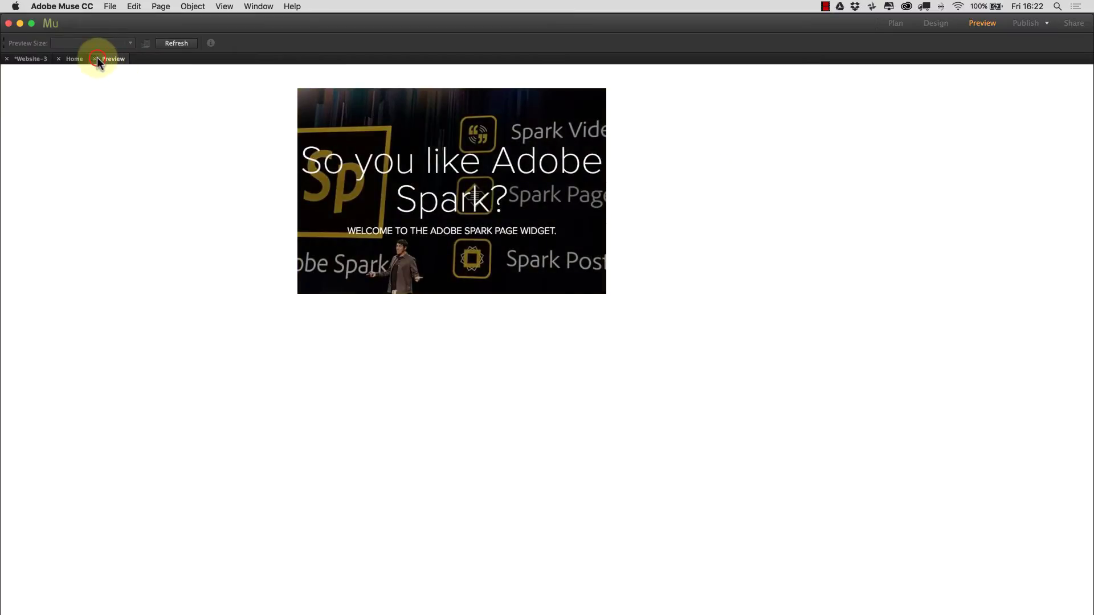
{"action": "left_click", "coordinate": [96, 59]}
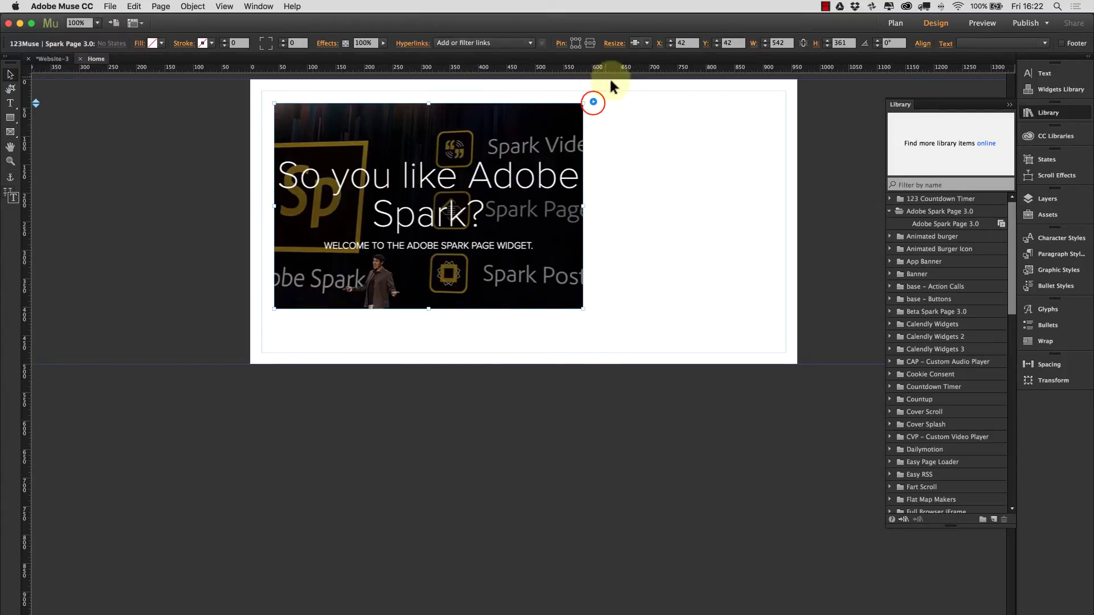
{"action": "left_click", "coordinate": [593, 103]}
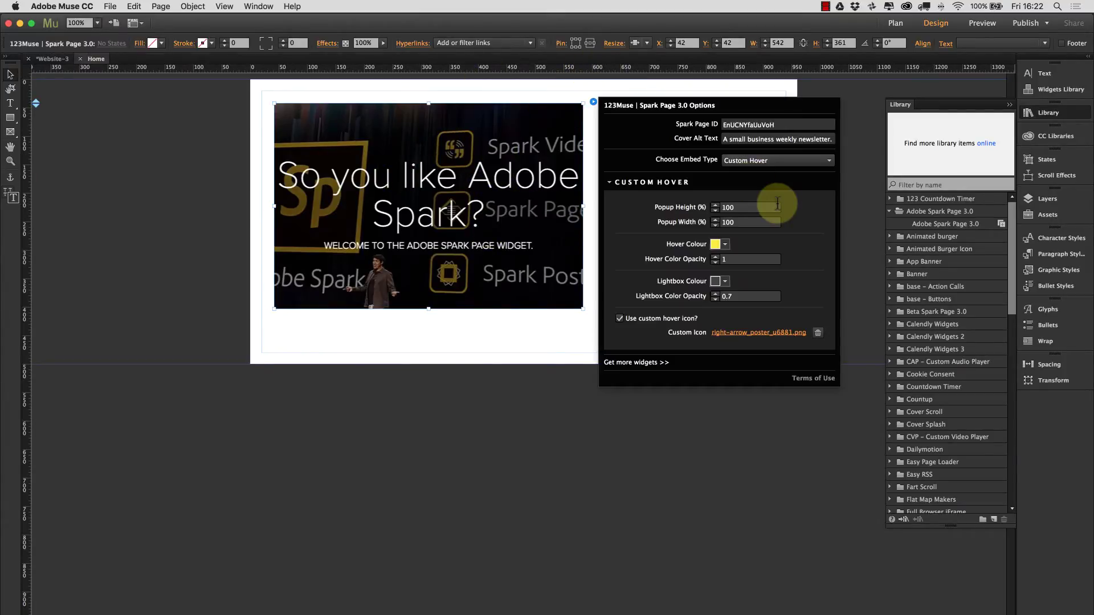
Switch the embed type to Spark Style Full Page and move the widget to X 0, Y 0
{"action": "left_click", "coordinate": [764, 161]}
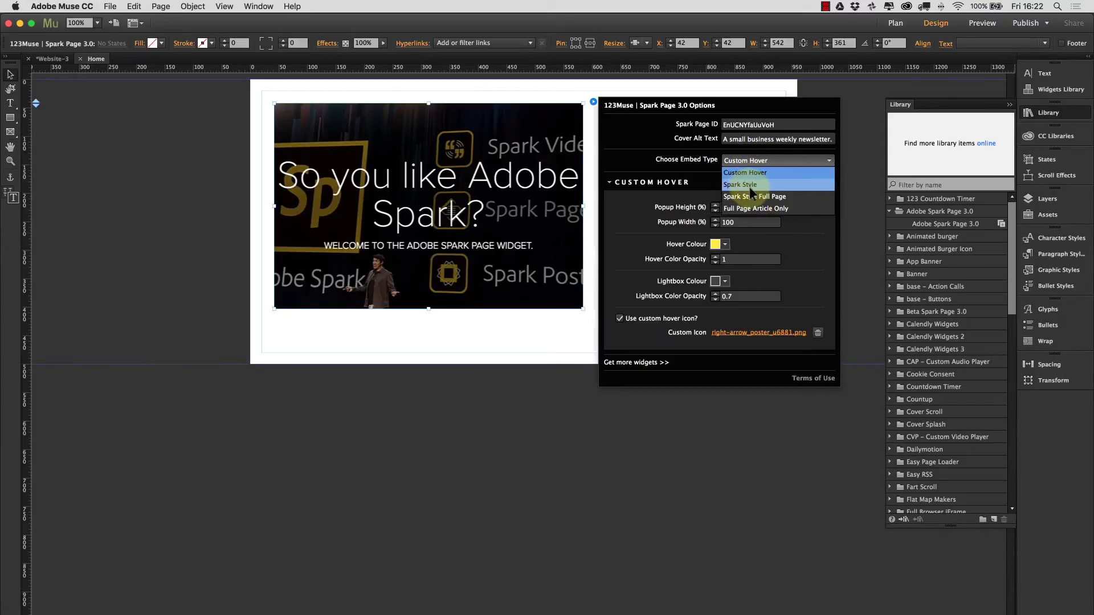
{"action": "left_click", "coordinate": [764, 197]}
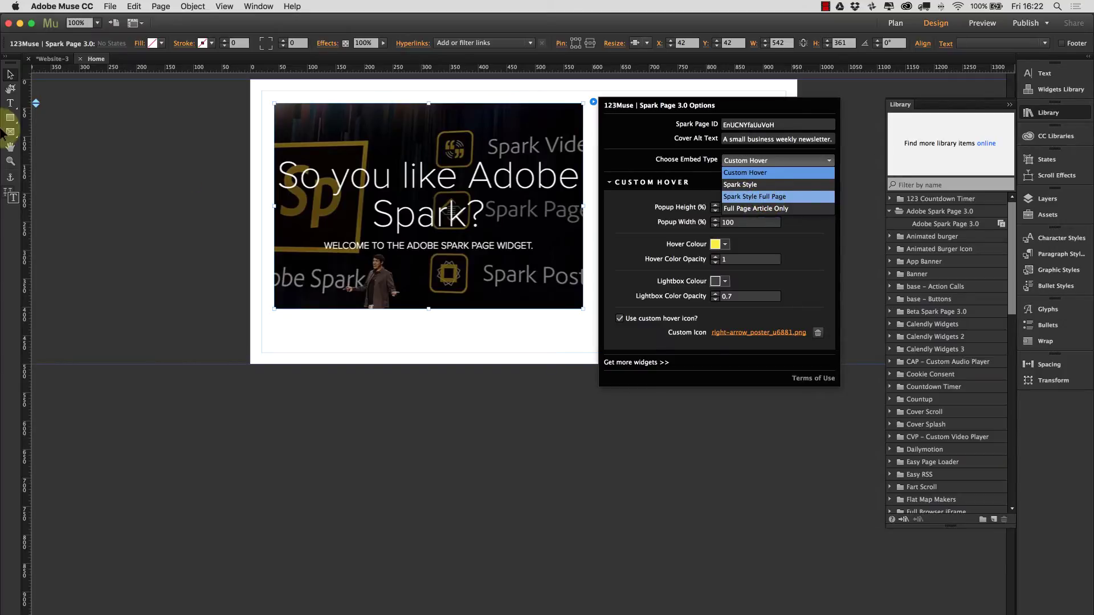
{"action": "left_click", "coordinate": [157, 171]}
{"action": "left_click", "coordinate": [725, 196]}
{"action": "left_click_drag", "start_coordinate": [440, 193], "coordinate": [422, 178]}
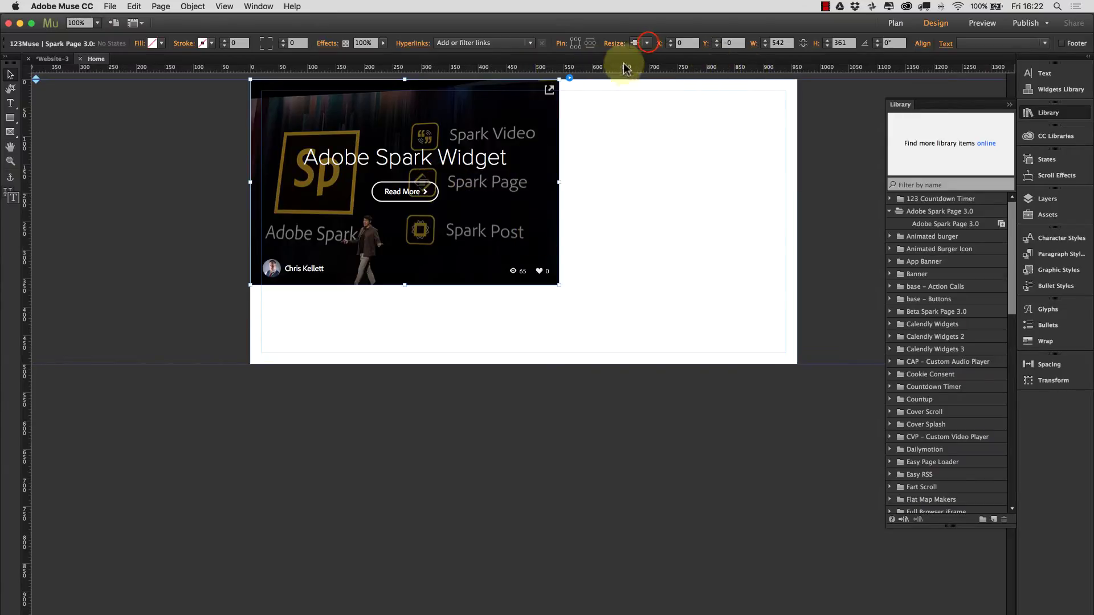
Set the widget to Stretch to Browser Width with a height of 640
{"action": "left_click", "coordinate": [638, 43]}
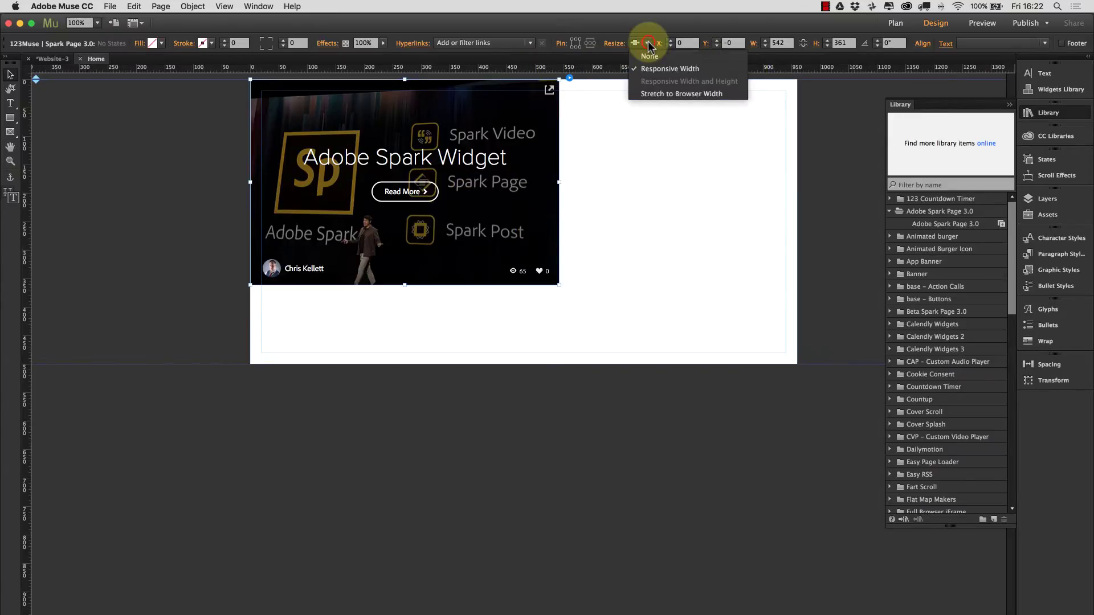
{"action": "left_click", "coordinate": [678, 93]}
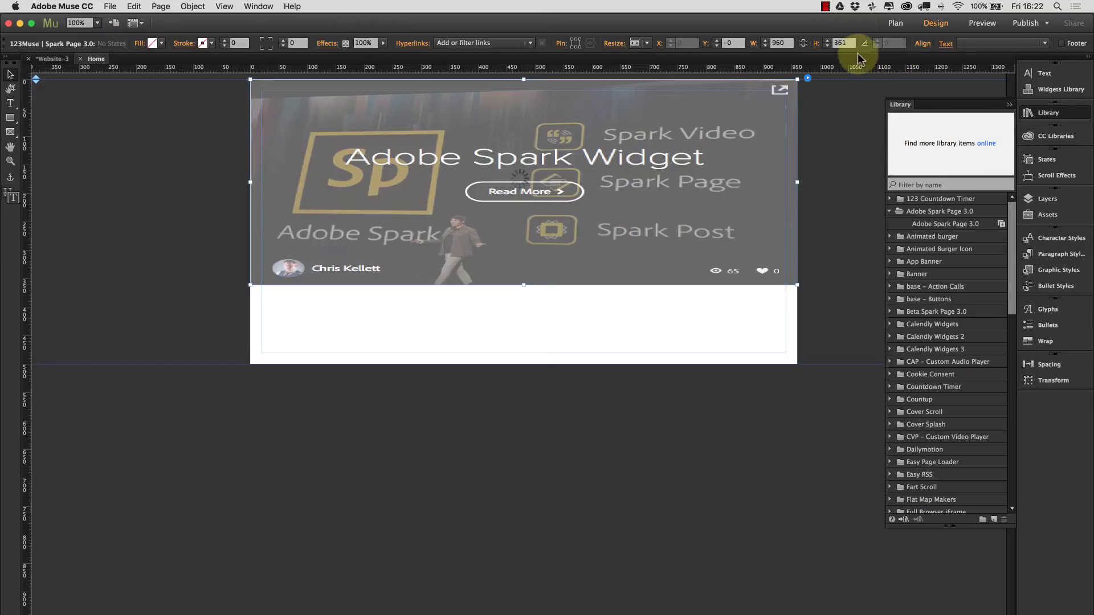
{"action": "left_click", "coordinate": [843, 43]}
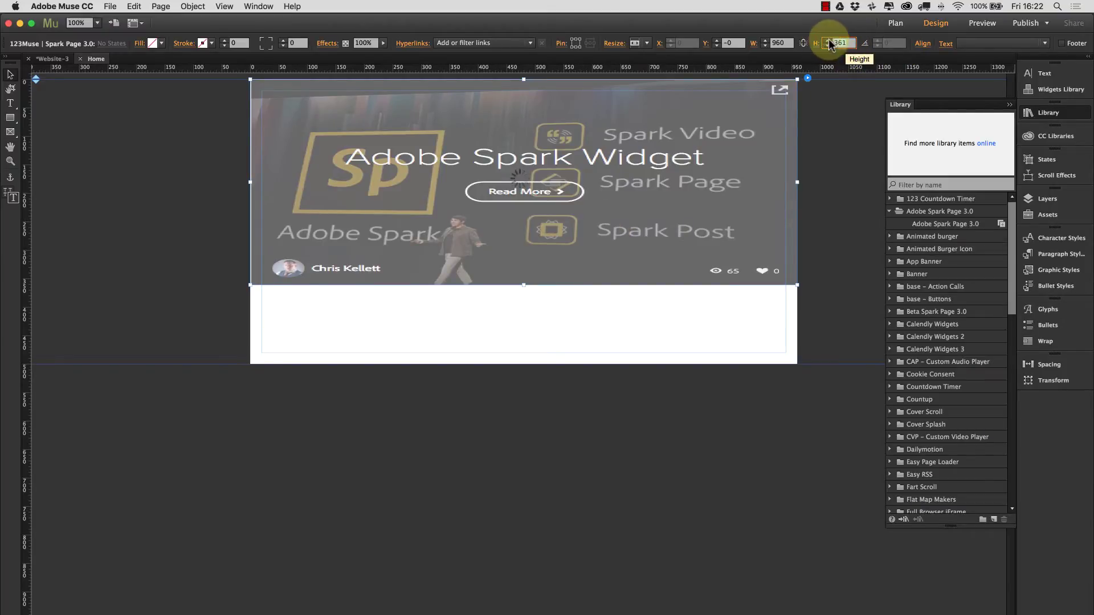
{"action": "type", "text": "640"}
{"action": "key", "text": "Return"}
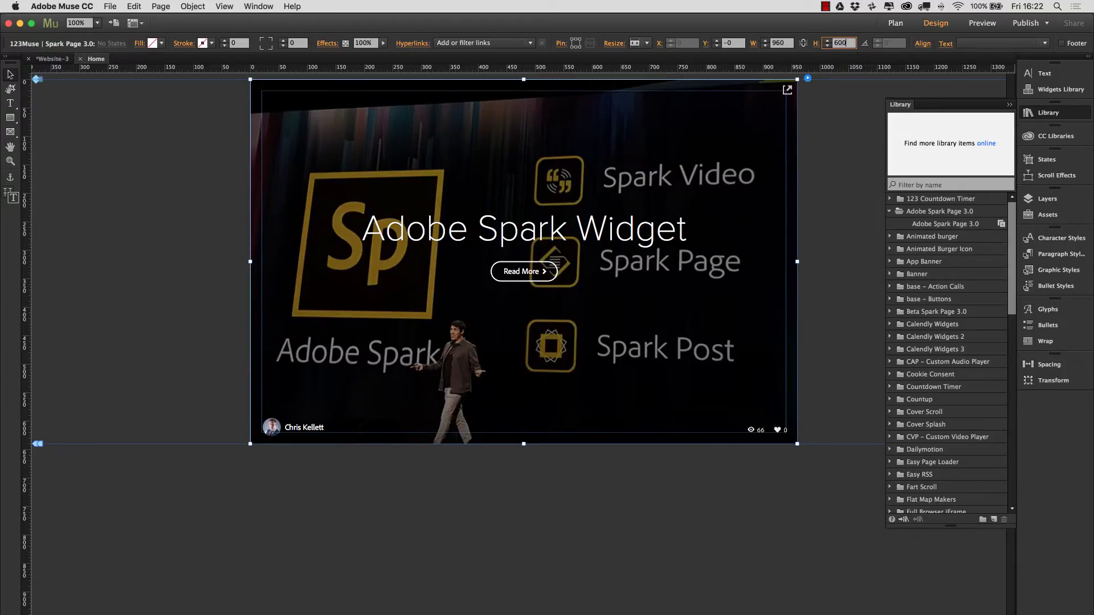
{"action": "key", "text": "Return"}
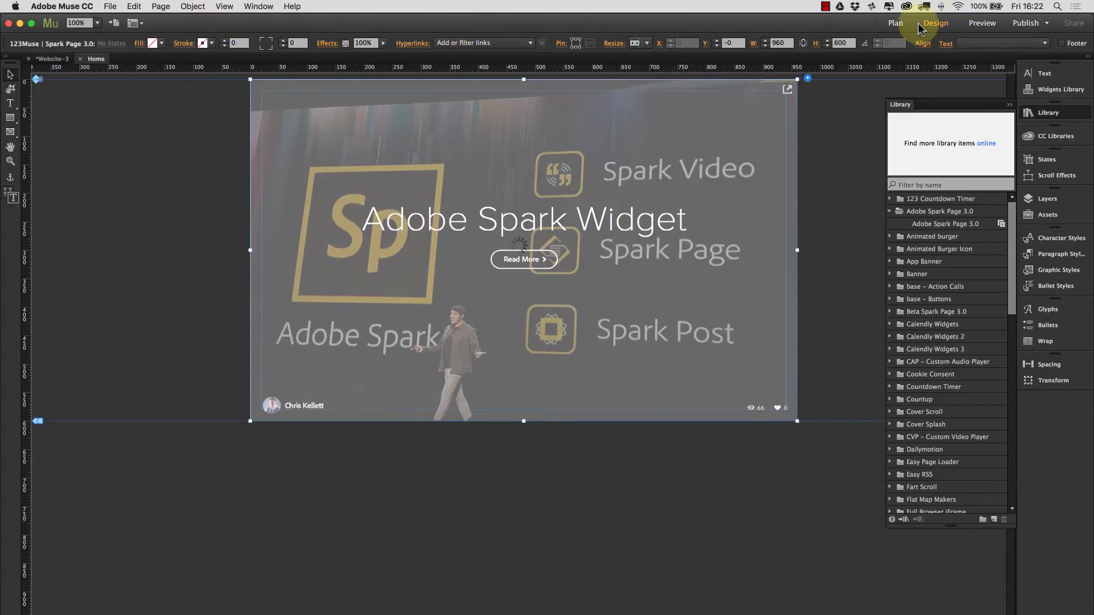
{"action": "left_click", "coordinate": [981, 23]}
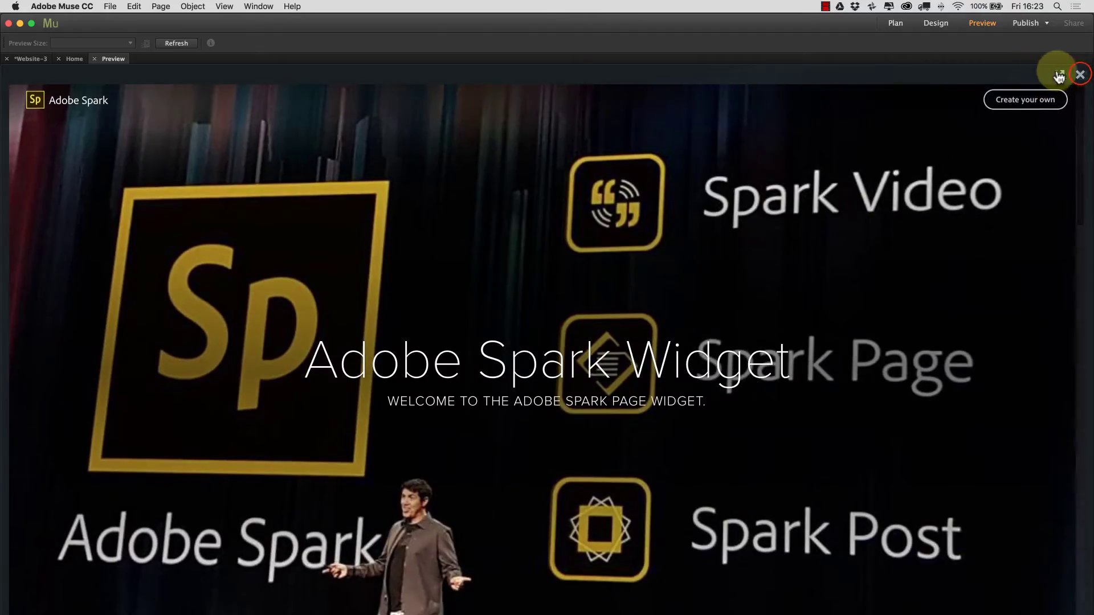
{"action": "left_click", "coordinate": [94, 62]}
{"action": "left_click", "coordinate": [94, 59]}
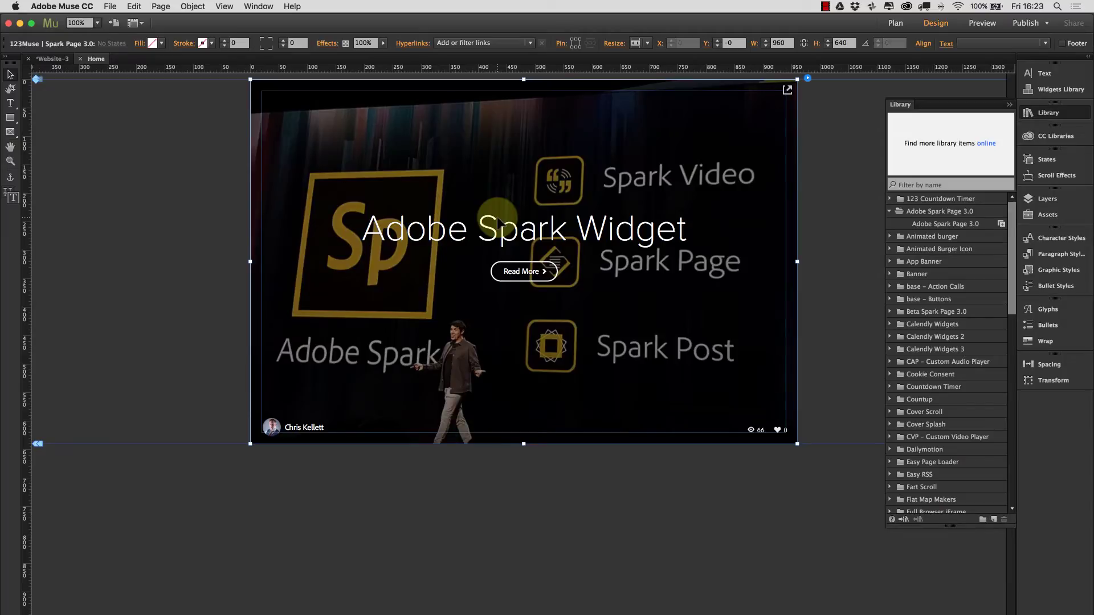
Set the Spark widget's embed type to Full Page Article Only
{"action": "left_click", "coordinate": [807, 78]}
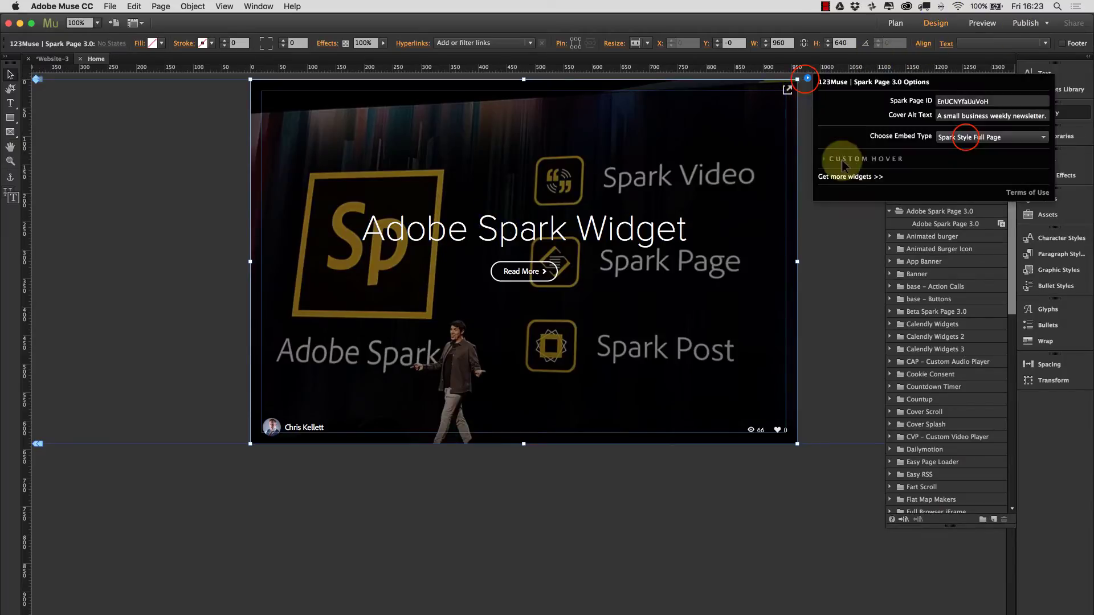
{"action": "left_click", "coordinate": [965, 137]}
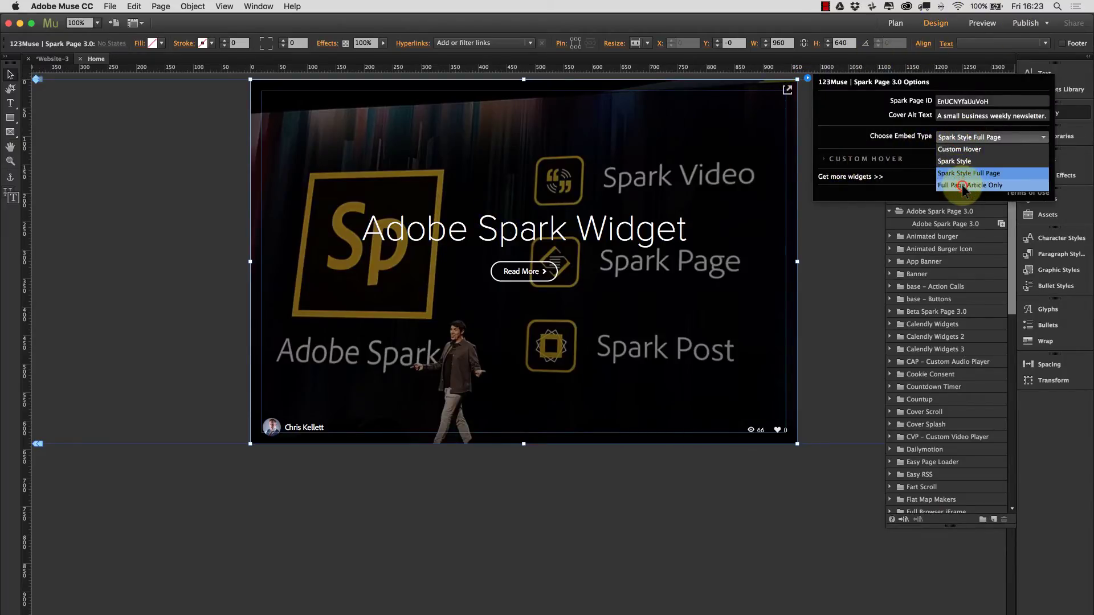
{"action": "left_click", "coordinate": [962, 185]}
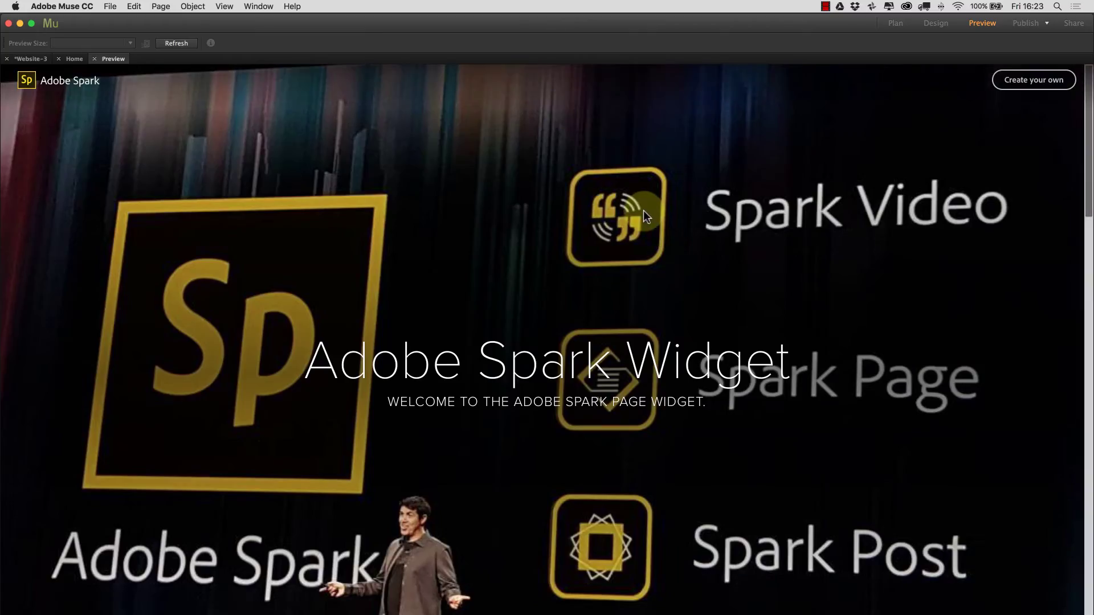
Scroll through the previewed full article, then return to Design view
{"action": "scroll", "coordinate": [644, 210], "scroll_direction": "down", "scroll_amount": 5}
{"action": "scroll", "coordinate": [643, 213], "scroll_direction": "down", "scroll_amount": 20}
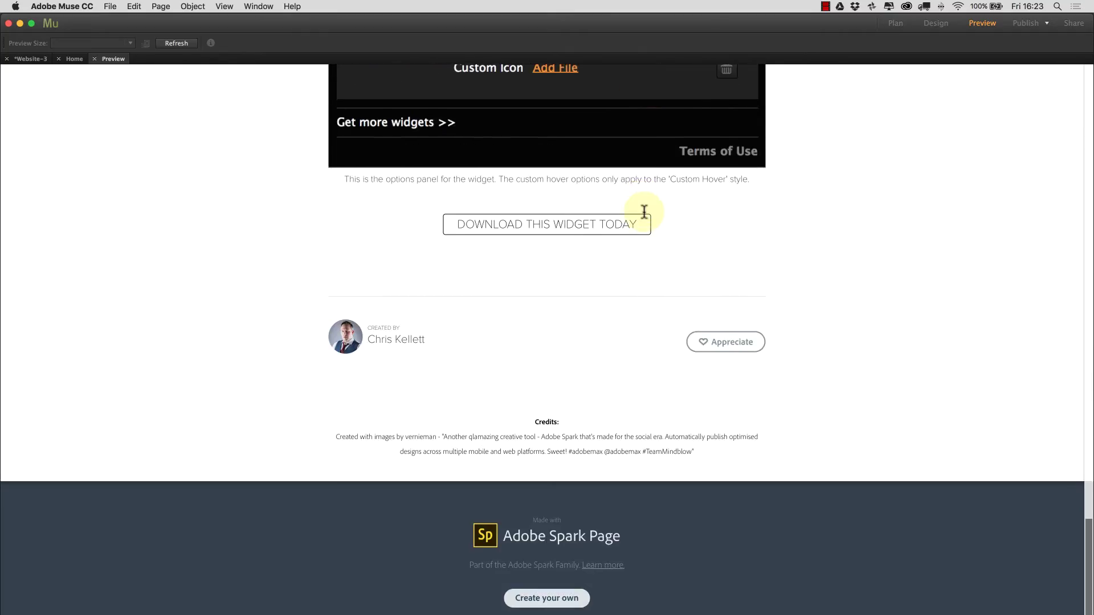
{"action": "scroll", "coordinate": [644, 211], "scroll_direction": "up", "scroll_amount": 20}
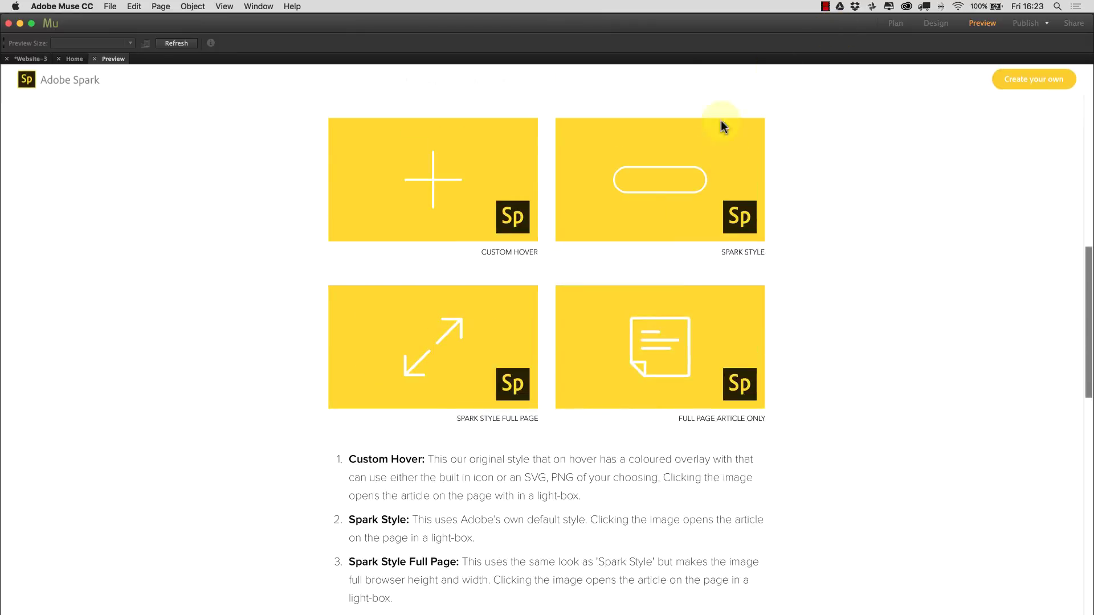
{"action": "scroll", "coordinate": [671, 136], "scroll_direction": "up", "scroll_amount": 6}
{"action": "scroll", "coordinate": [579, 136], "scroll_direction": "up", "scroll_amount": 2}
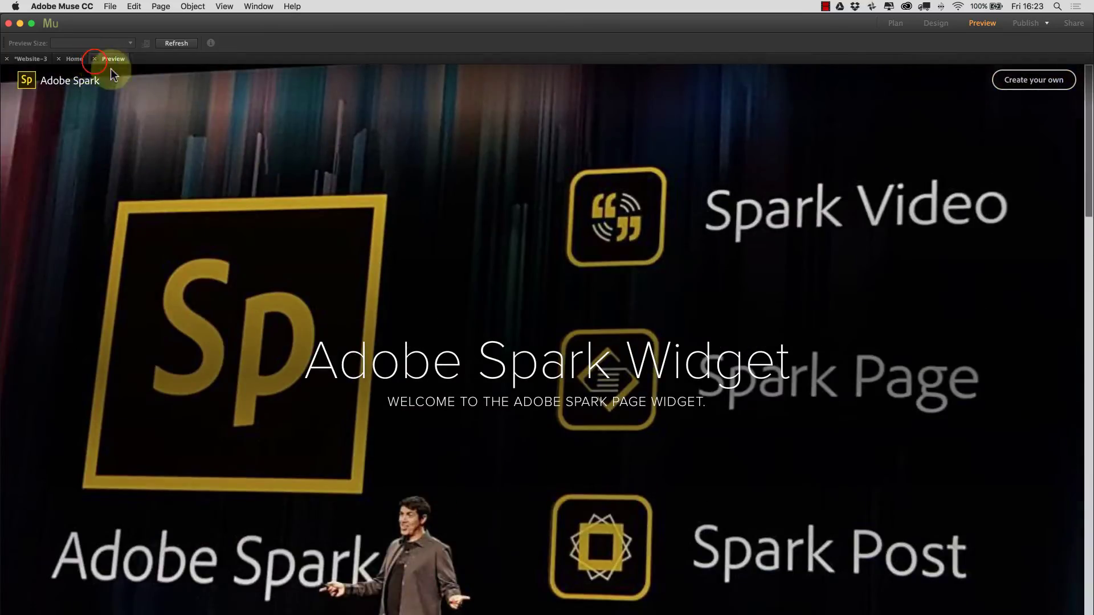
{"action": "left_click", "coordinate": [95, 58]}
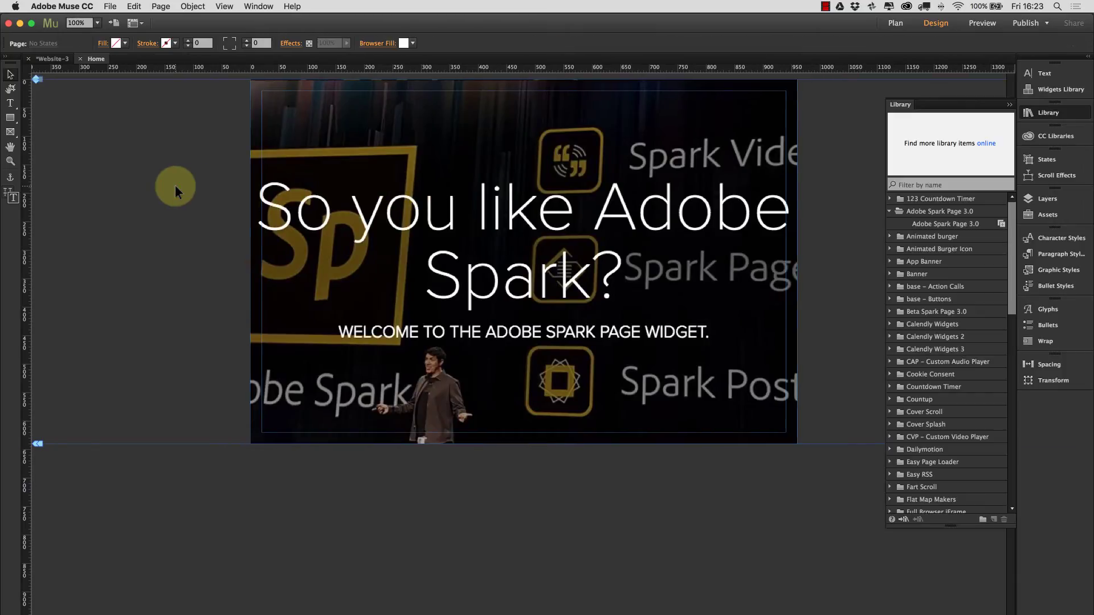
Preview the page in Chrome widened to full width, then drag another Spark Page widget into Muse
{"action": "key", "text": "super+alt+e"}
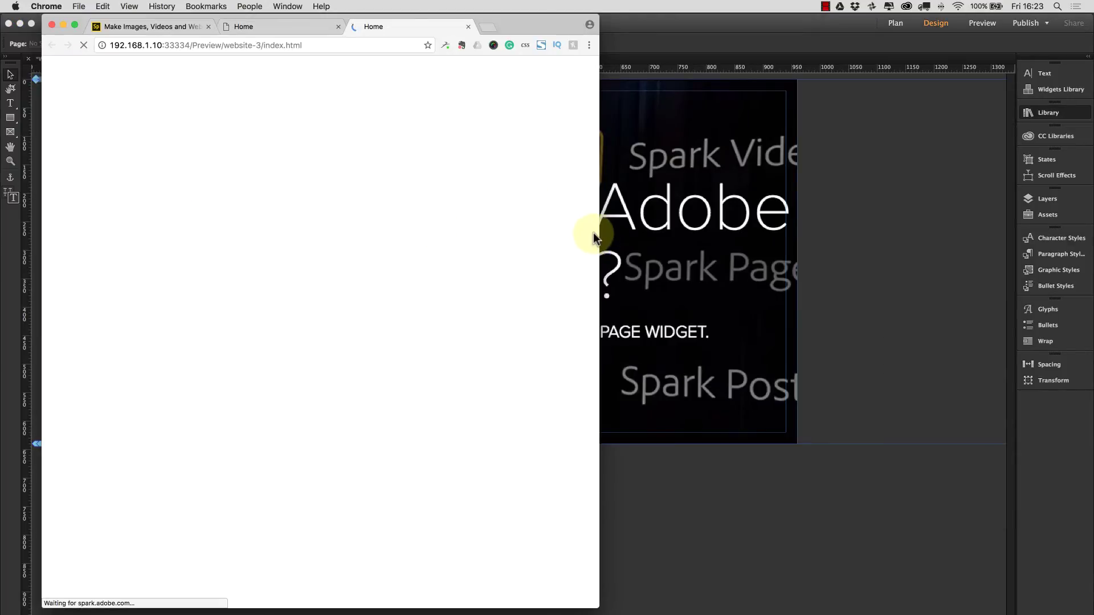
{"action": "scroll", "coordinate": [459, 214], "scroll_direction": "down", "scroll_amount": 20}
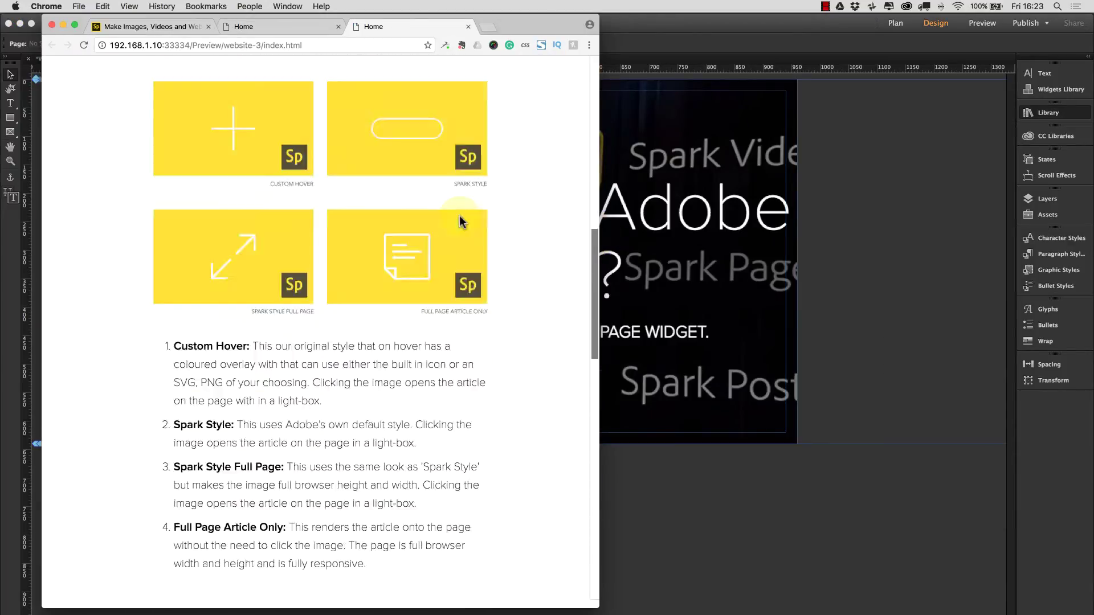
{"action": "scroll", "coordinate": [459, 220], "scroll_direction": "up", "scroll_amount": 10}
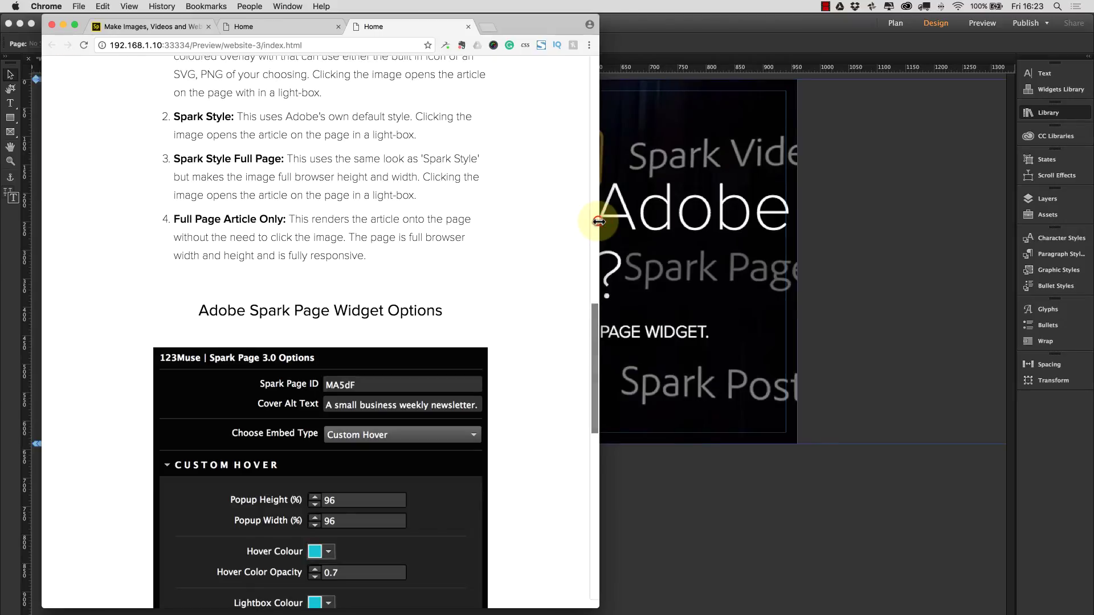
{"action": "left_click_drag", "start_coordinate": [599, 218], "coordinate": [203, 216]}
{"action": "scroll", "coordinate": [142, 209], "scroll_direction": "up", "scroll_amount": 15}
{"action": "scroll", "coordinate": [149, 206], "scroll_direction": "down", "scroll_amount": 20}
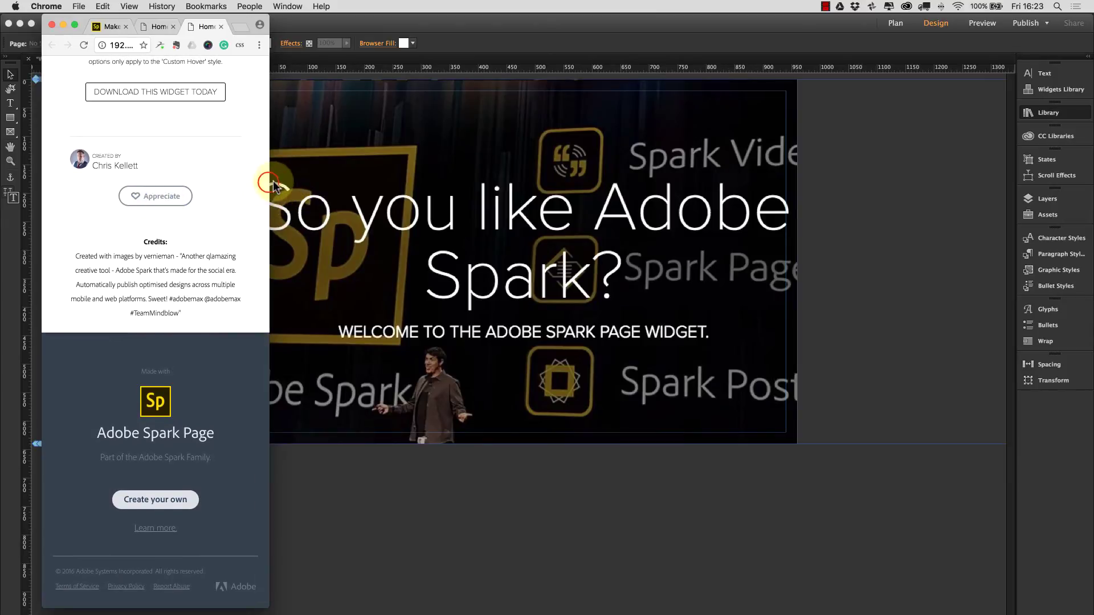
{"action": "left_click_drag", "start_coordinate": [268, 183], "coordinate": [780, 237]}
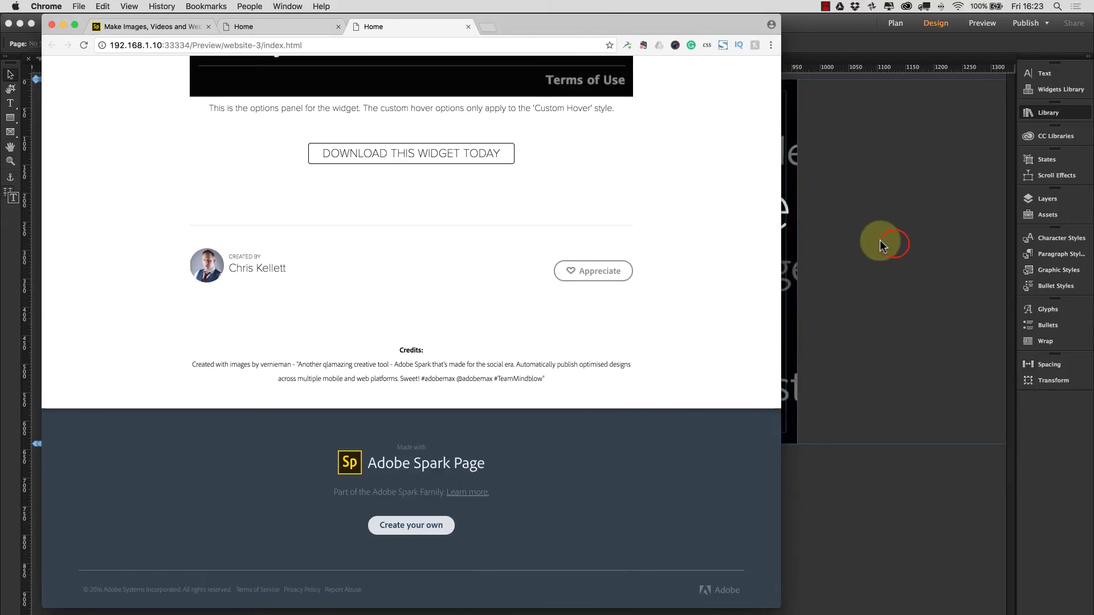
{"action": "left_click", "coordinate": [894, 245]}
{"action": "left_click_drag", "start_coordinate": [945, 224], "coordinate": [796, 252]}
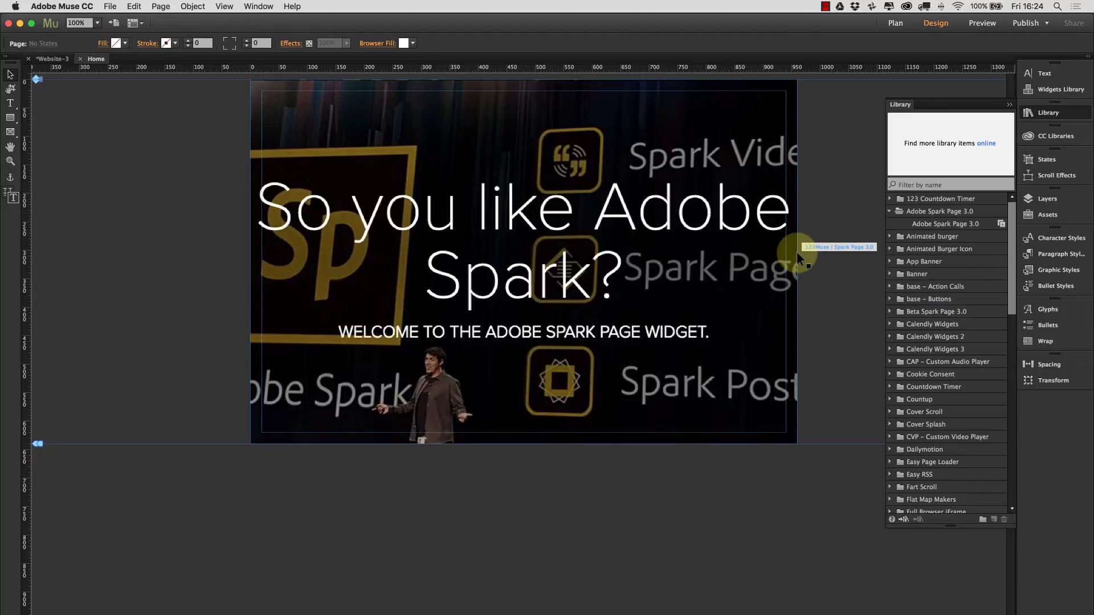
{"action": "left_click_drag", "start_coordinate": [796, 252], "coordinate": [797, 252]}
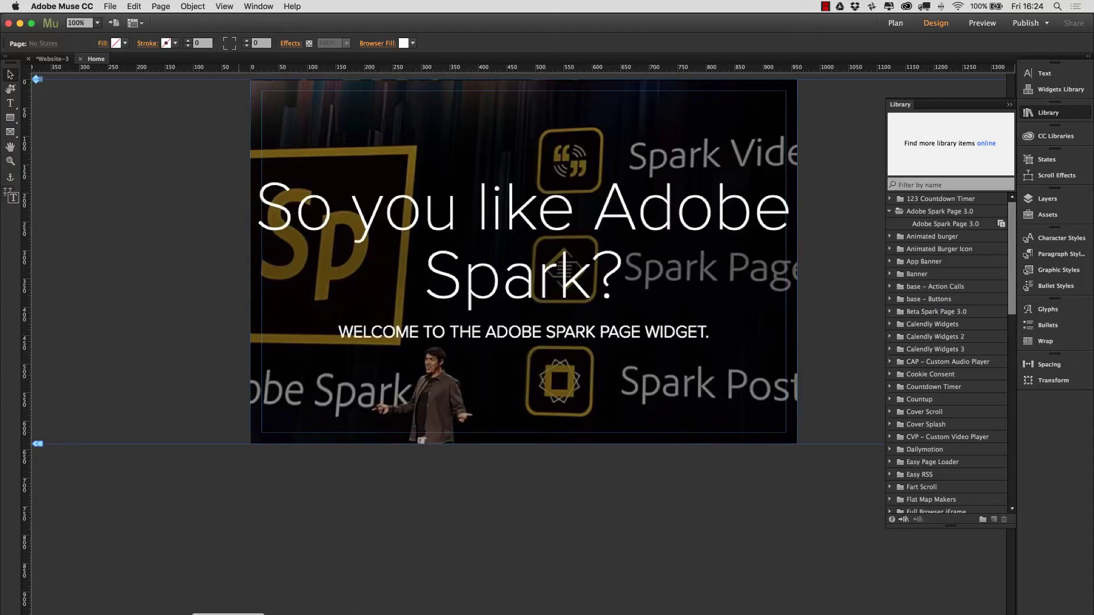
Switch to the Adobe Spark tab and inspect the PORTFOLIO page's public share link
{"action": "key", "text": "super+Tab"}
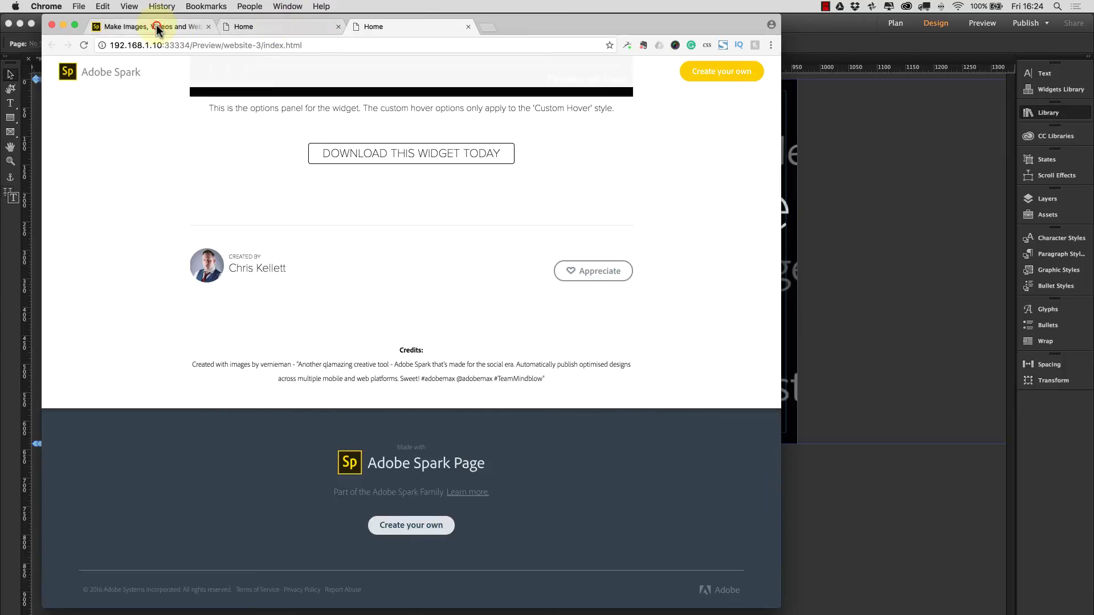
{"action": "left_click", "coordinate": [157, 27]}
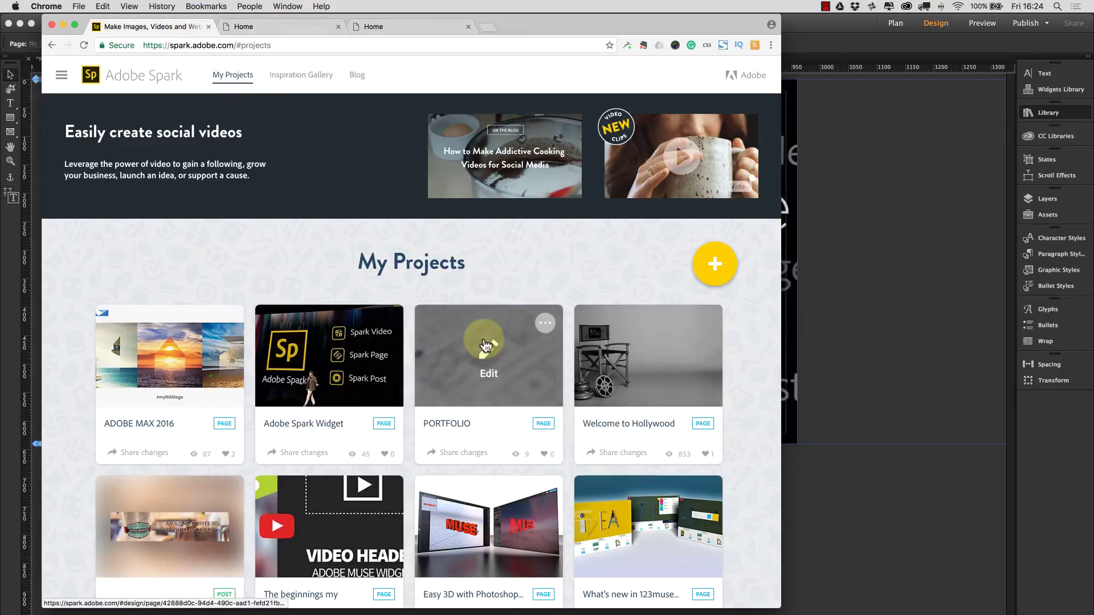
{"action": "left_click", "coordinate": [454, 447]}
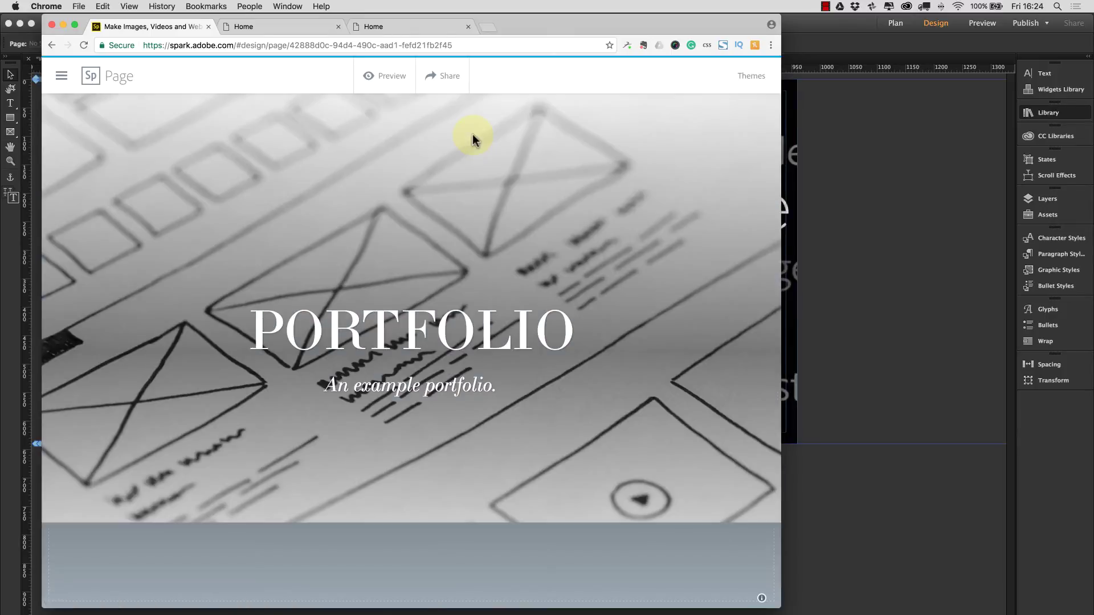
{"action": "left_click", "coordinate": [522, 331]}
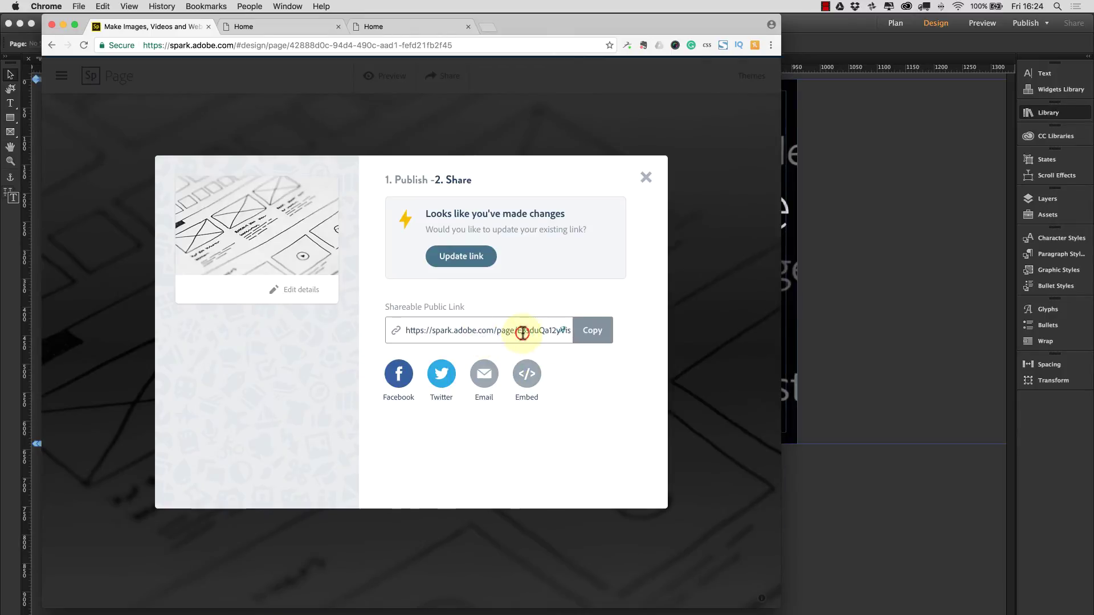
{"action": "left_click", "coordinate": [592, 332]}
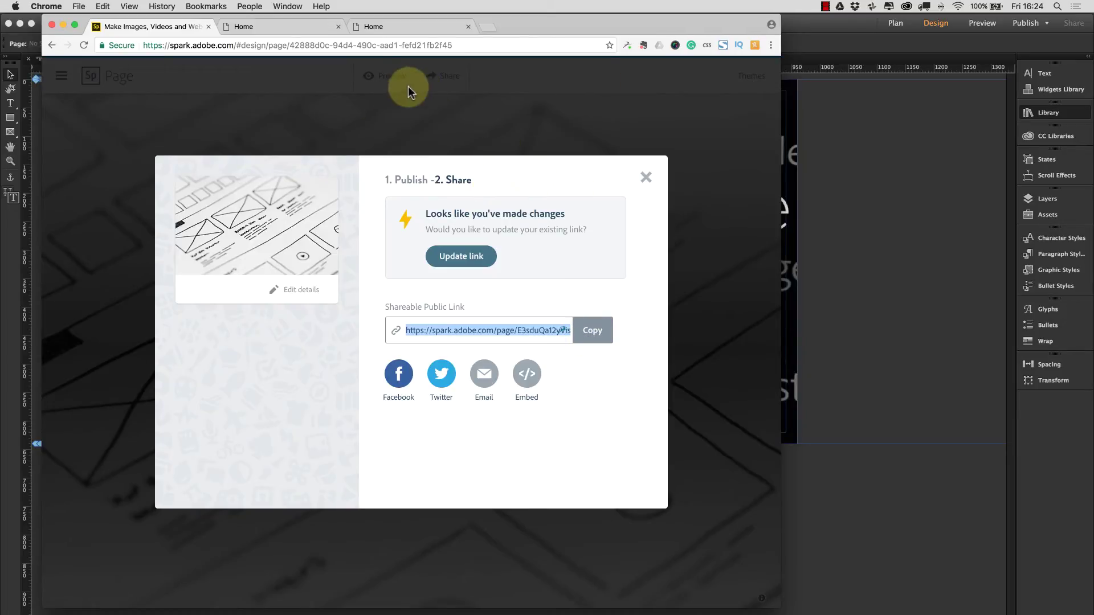
{"action": "scroll", "coordinate": [701, 208], "scroll_direction": "up", "scroll_amount": 3}
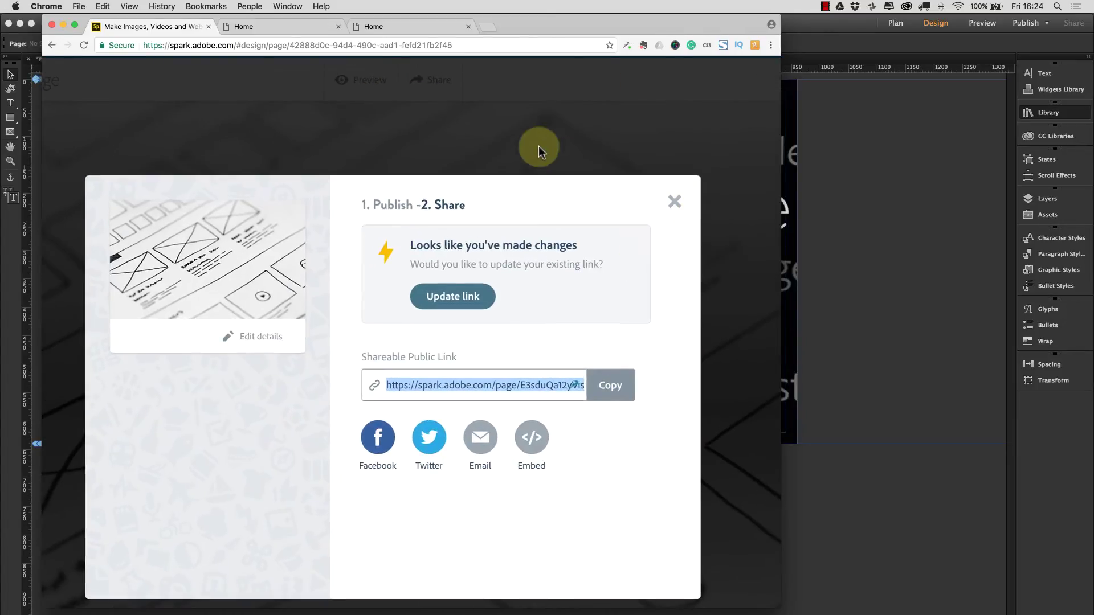
{"action": "scroll", "coordinate": [530, 141], "scroll_direction": "down", "scroll_amount": 3}
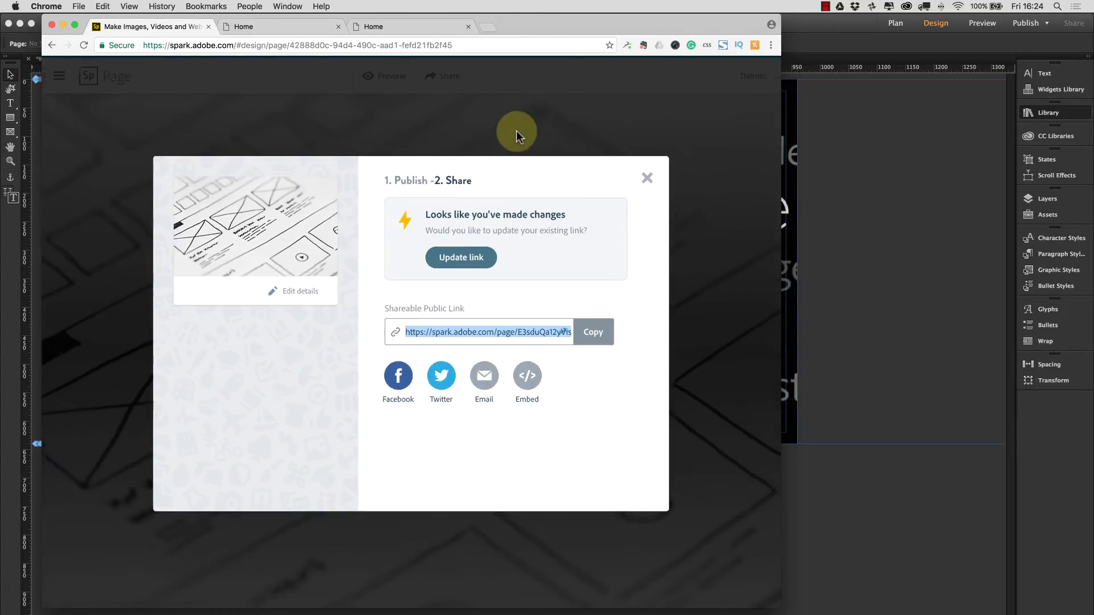
{"action": "left_click", "coordinate": [643, 181]}
Go back to My Projects and browse the saved projects list
{"action": "left_click", "coordinate": [51, 46]}
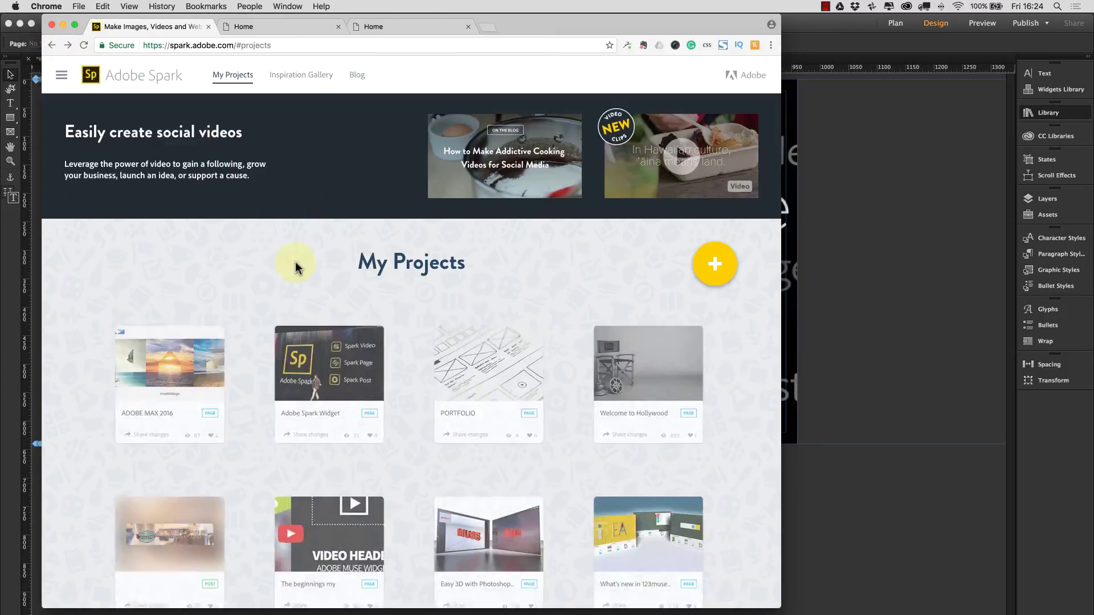
{"action": "scroll", "coordinate": [312, 200], "scroll_direction": "down", "scroll_amount": 4}
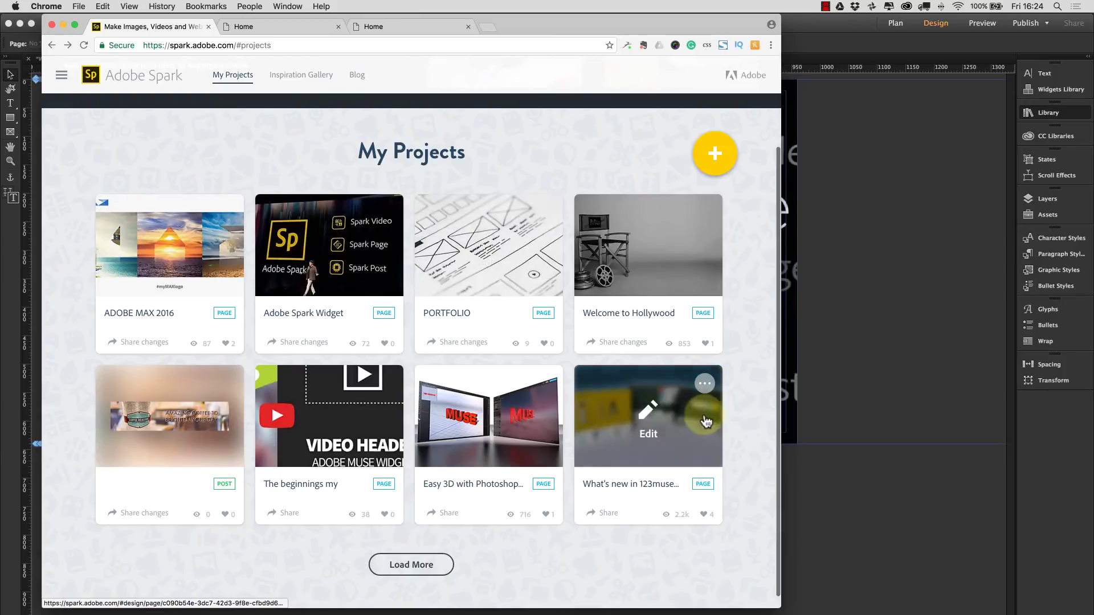
{"action": "scroll", "coordinate": [295, 343], "scroll_direction": "down", "scroll_amount": 1}
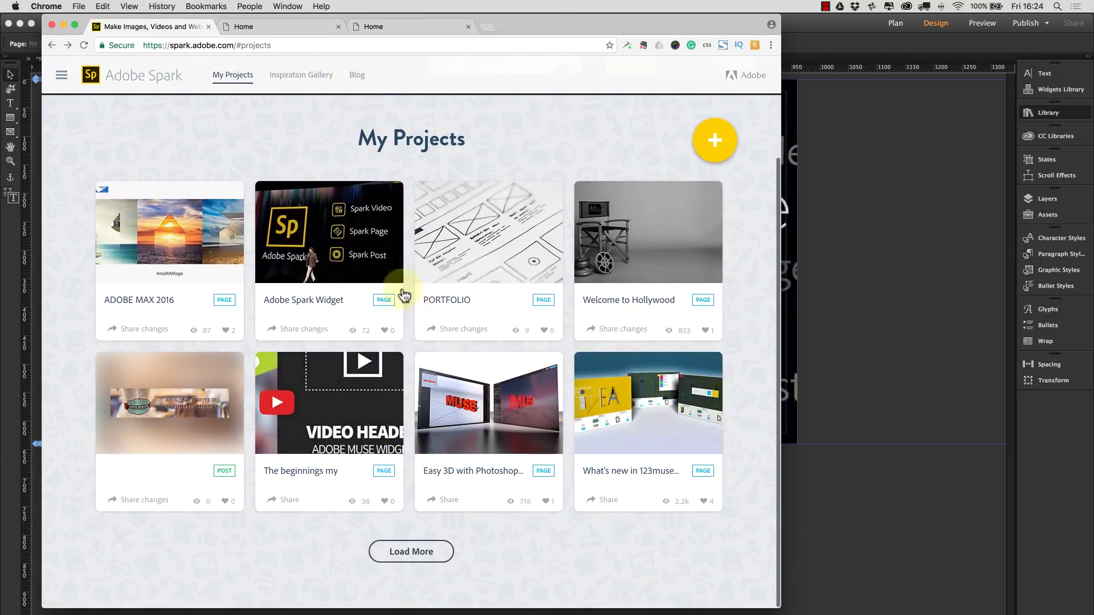
{"action": "mouse_move", "coordinate": [364, 248]}
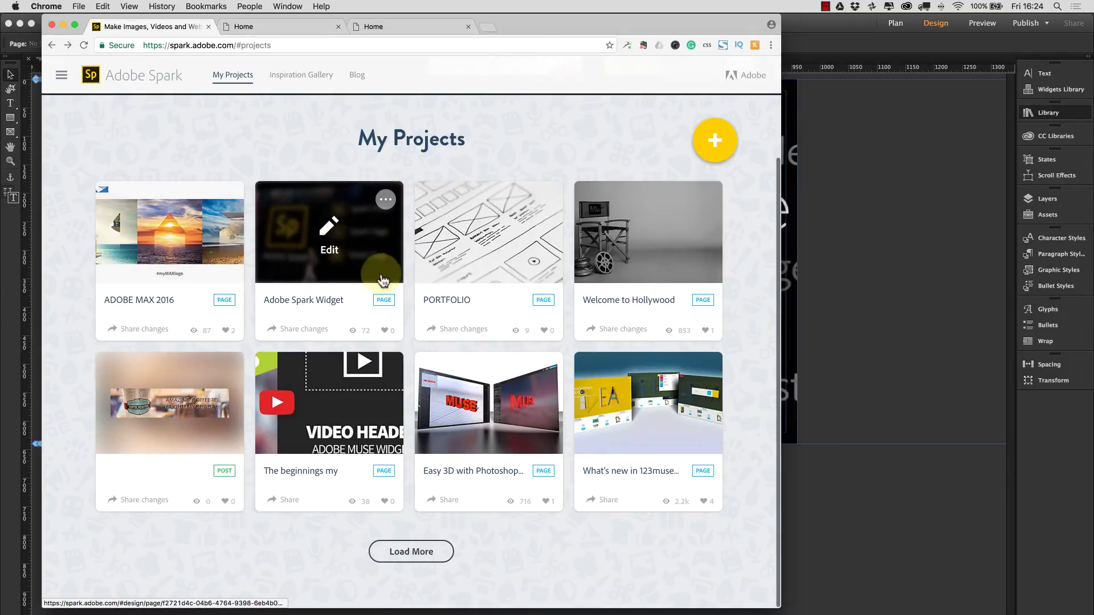
{"action": "mouse_move", "coordinate": [378, 281]}
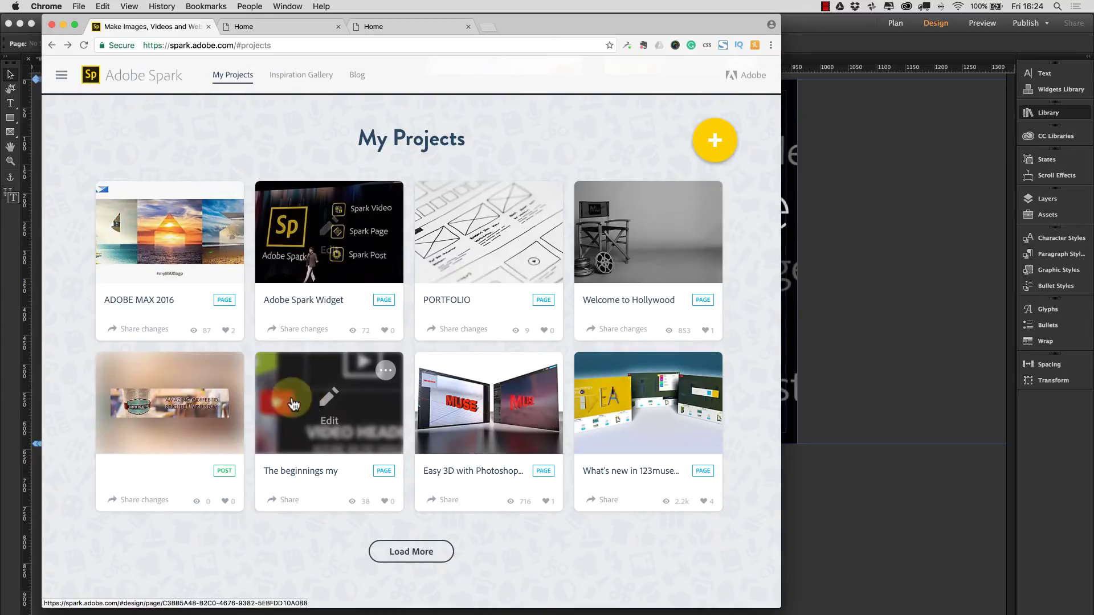
{"action": "mouse_move", "coordinate": [219, 450]}
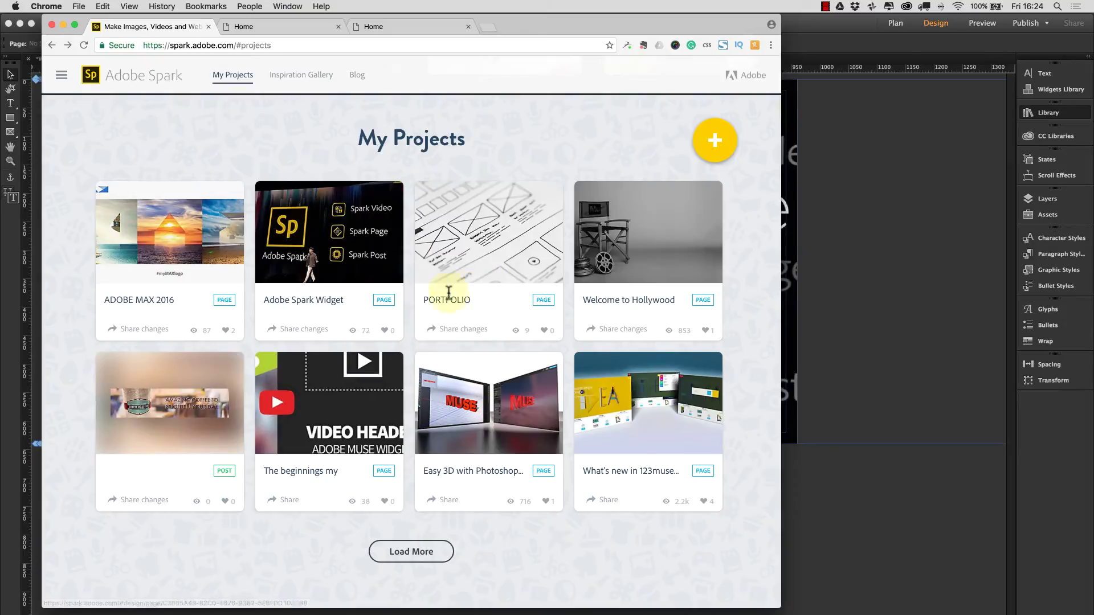
{"action": "mouse_move", "coordinate": [326, 259]}
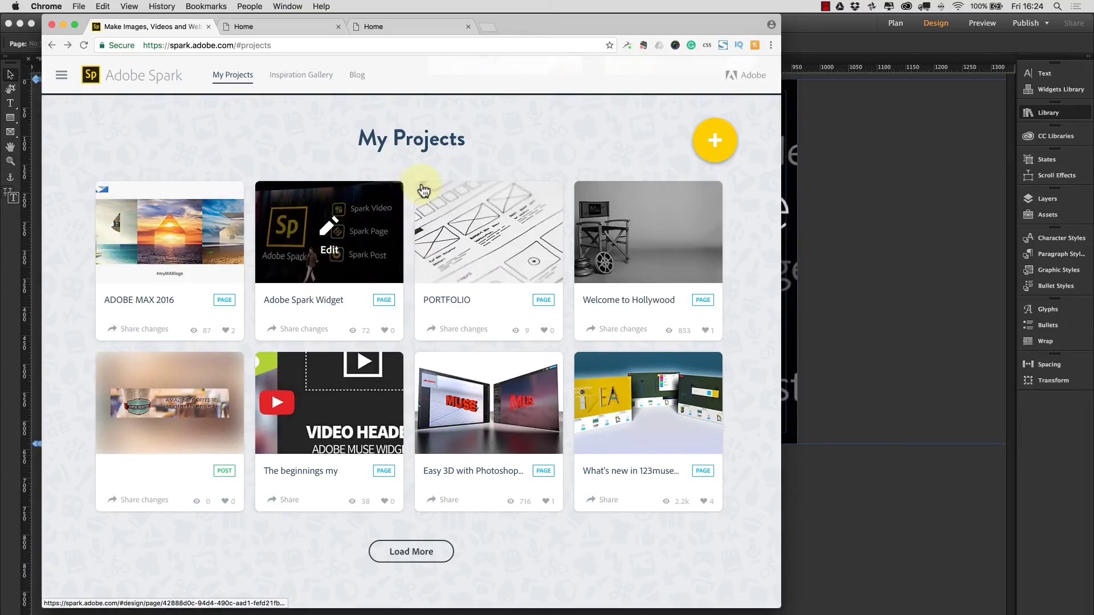
{"action": "mouse_move", "coordinate": [423, 190]}
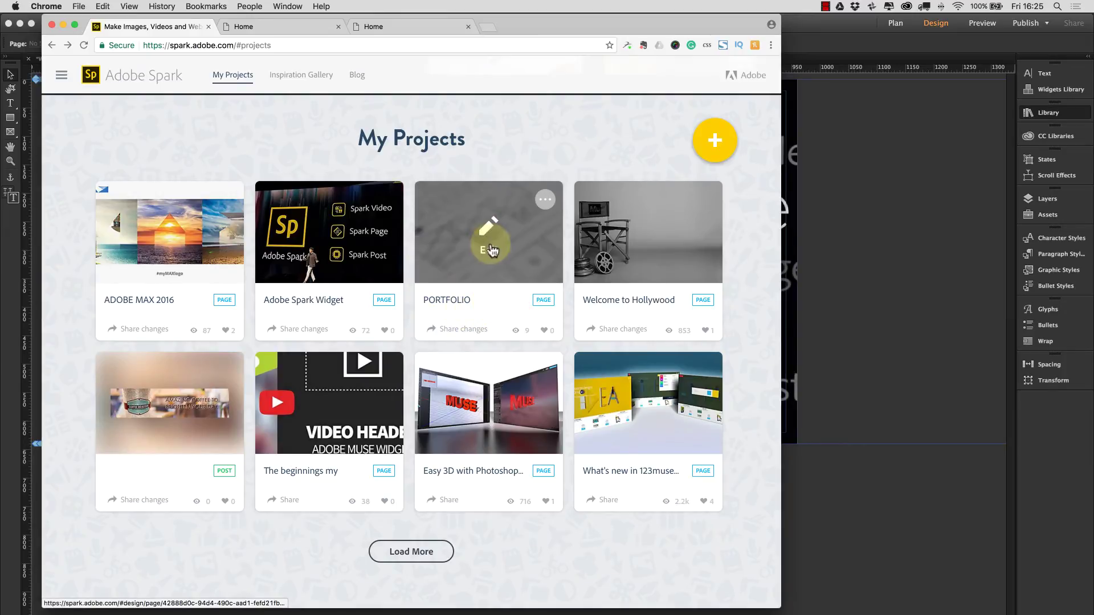
Update the PORTFOLIO page's public link with its latest changes and copy the link
{"action": "left_click", "coordinate": [457, 330]}
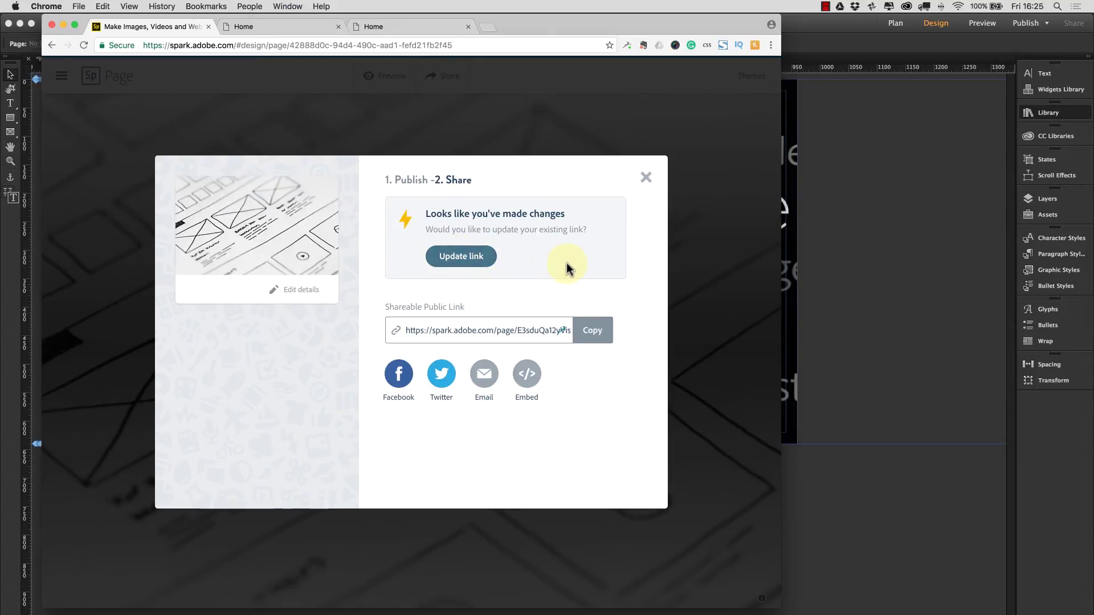
{"action": "left_click", "coordinate": [468, 266]}
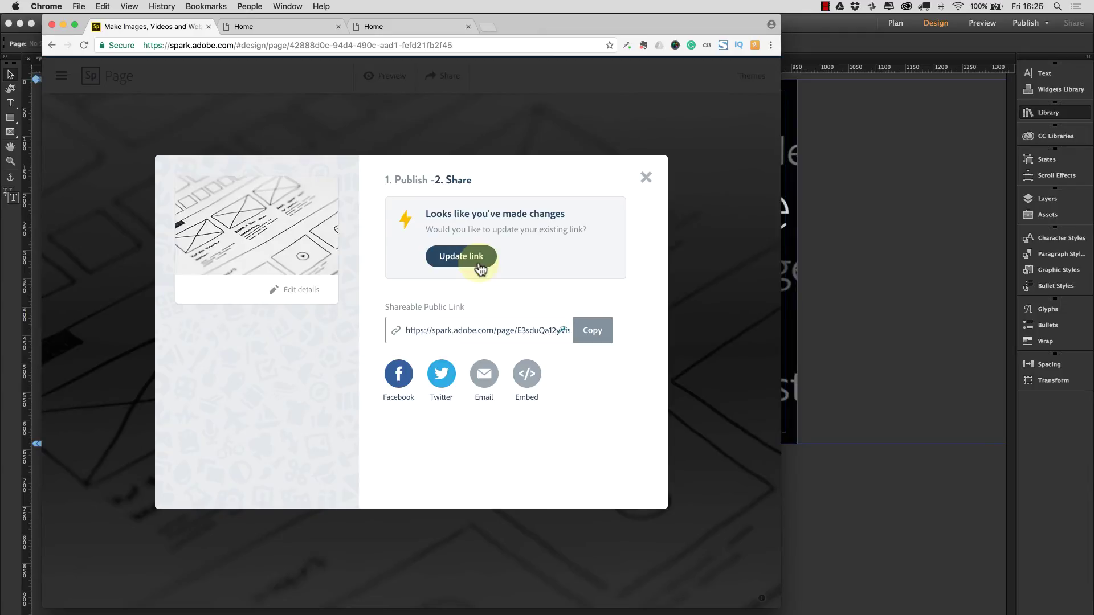
{"action": "left_click", "coordinate": [482, 266]}
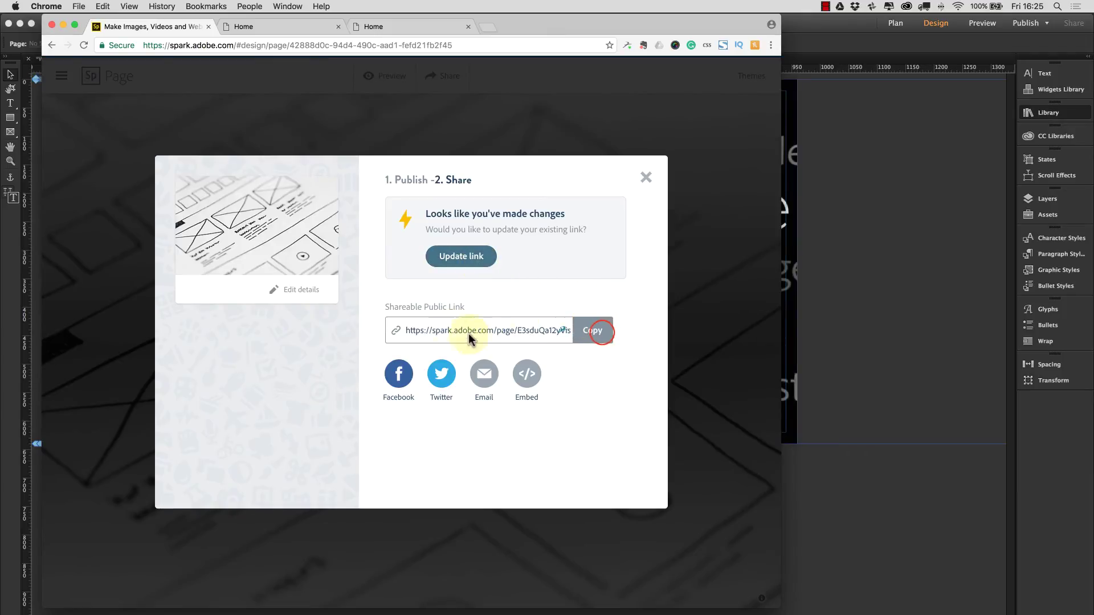
{"action": "left_click", "coordinate": [838, 298]}
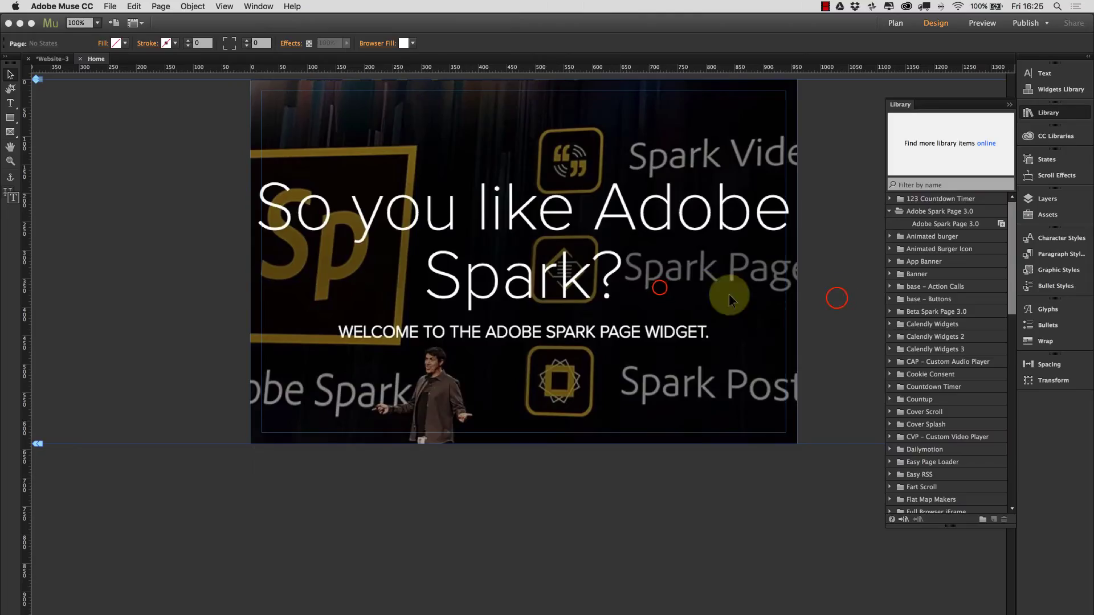
{"action": "left_click", "coordinate": [807, 77]}
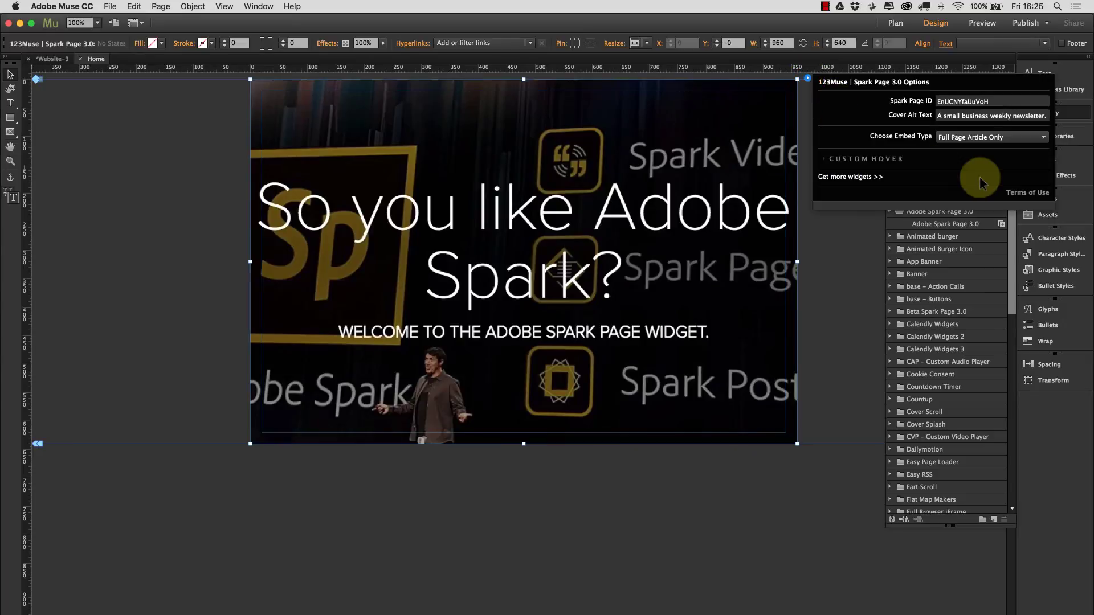
{"action": "left_click", "coordinate": [993, 97]}
{"action": "left_click_drag", "start_coordinate": [998, 99], "coordinate": [915, 98]}
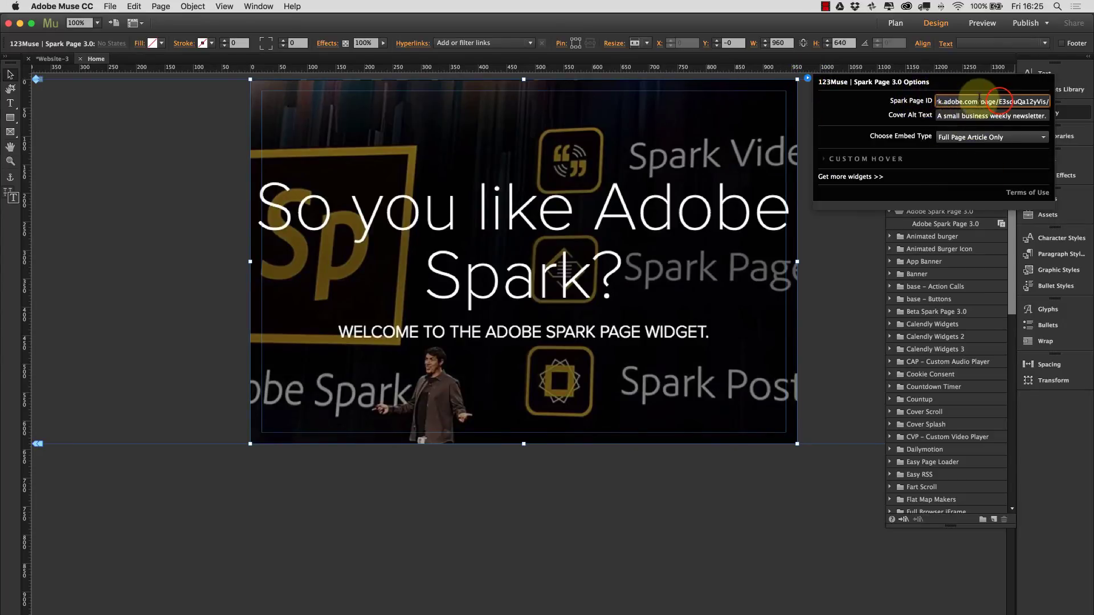
{"action": "left_click_drag", "start_coordinate": [994, 99], "coordinate": [839, 103]}
{"action": "key", "text": "BackSpace"}
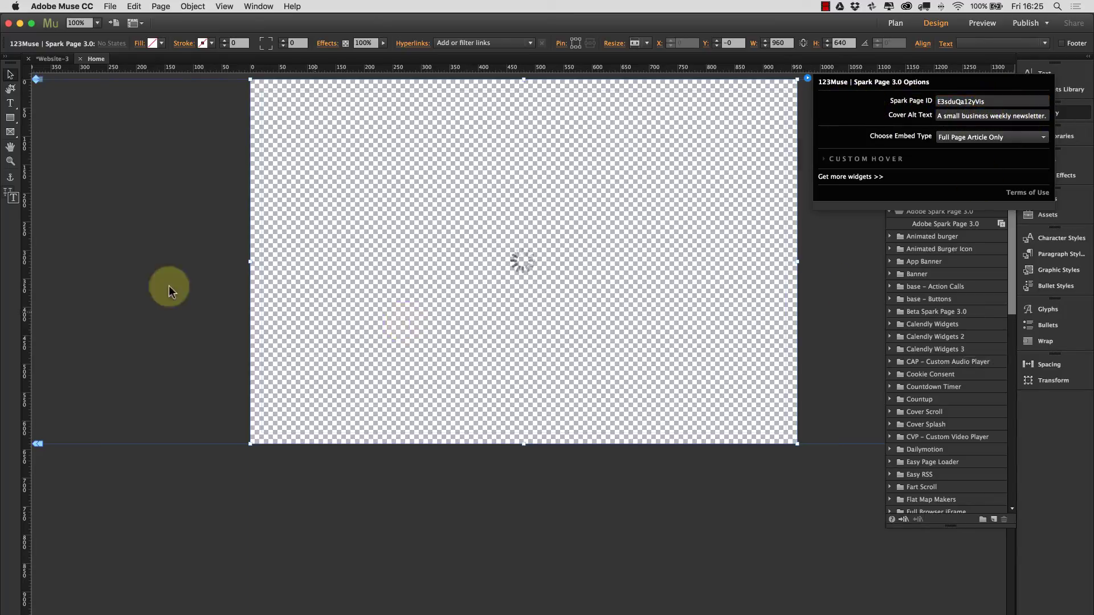
{"action": "left_click", "coordinate": [162, 249]}
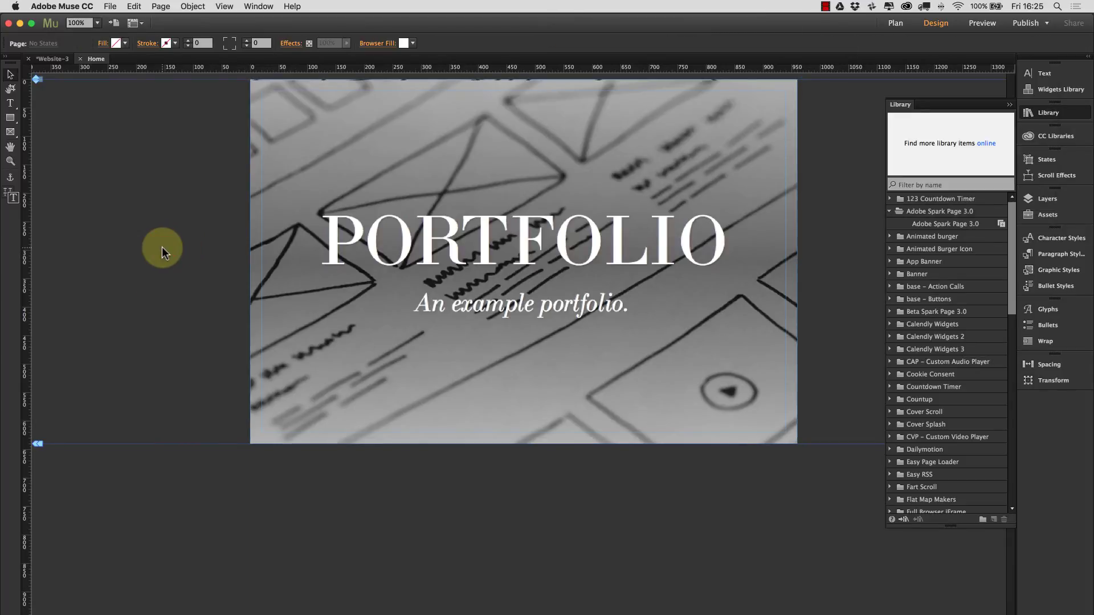
Preview the site in Chrome, enlarge the window, and scroll through the portfolio
{"action": "key", "text": "super+alt+e"}
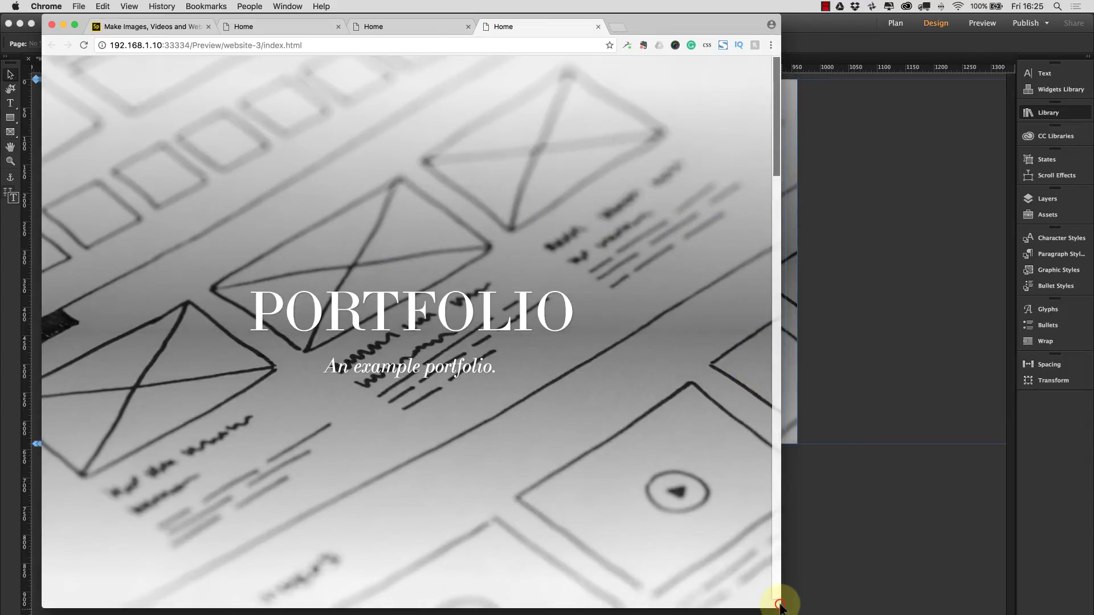
{"action": "left_click_drag", "start_coordinate": [779, 605], "coordinate": [1036, 612]}
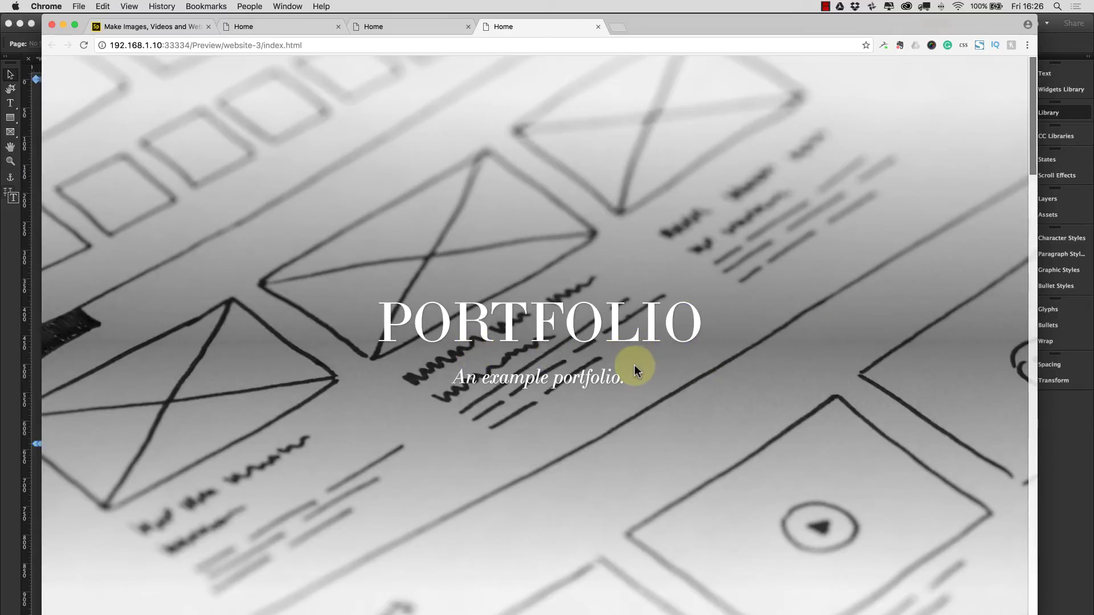
{"action": "scroll", "coordinate": [633, 367], "scroll_direction": "down", "scroll_amount": 7}
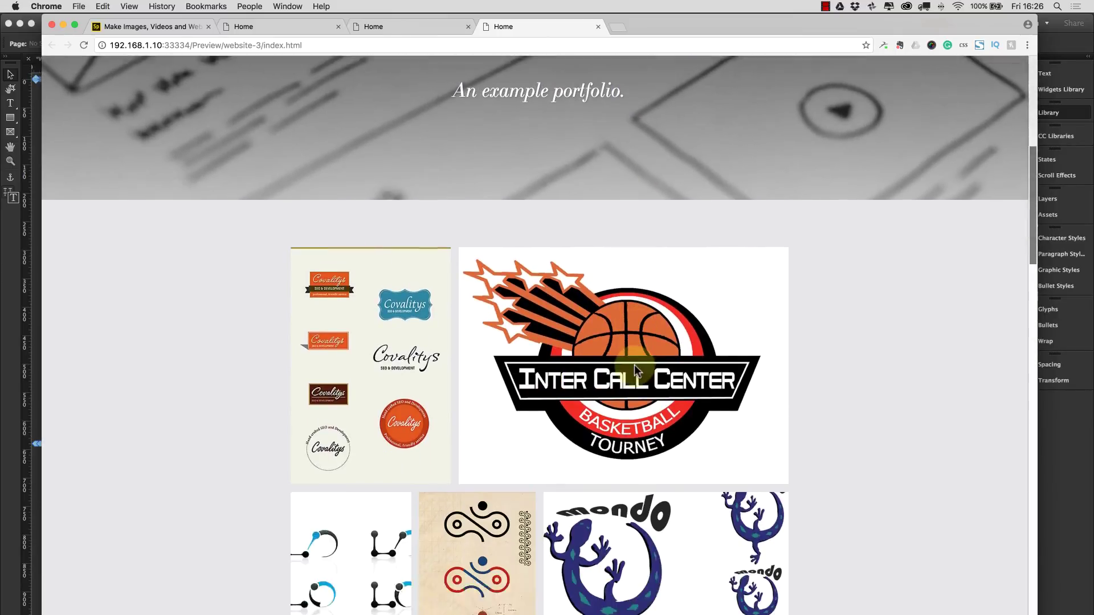
{"action": "scroll", "coordinate": [837, 389], "scroll_direction": "down", "scroll_amount": 15}
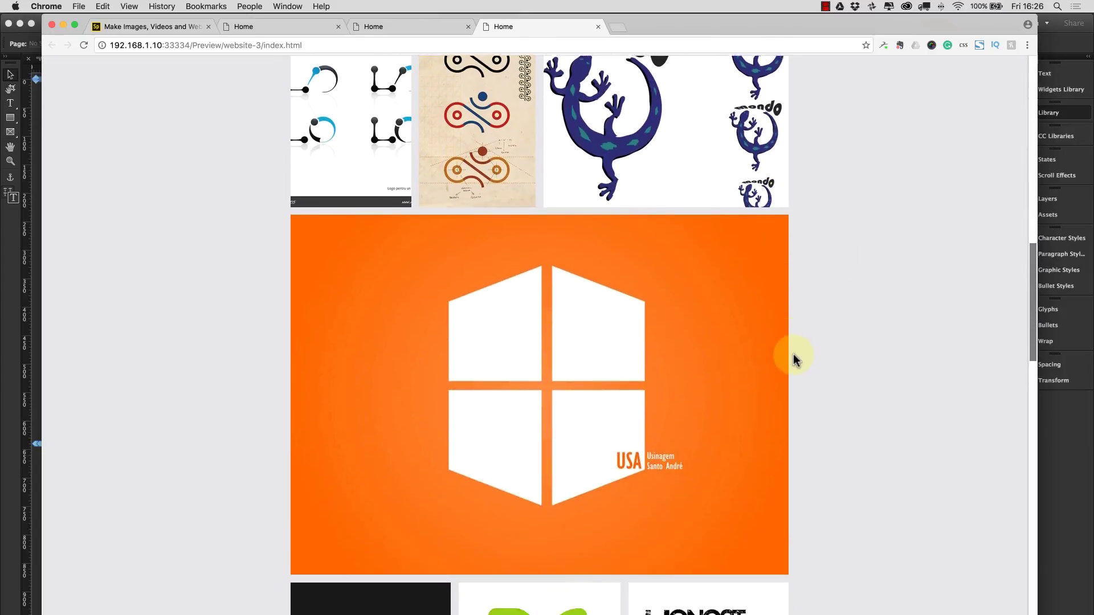
{"action": "scroll", "coordinate": [796, 359], "scroll_direction": "up", "scroll_amount": 18}
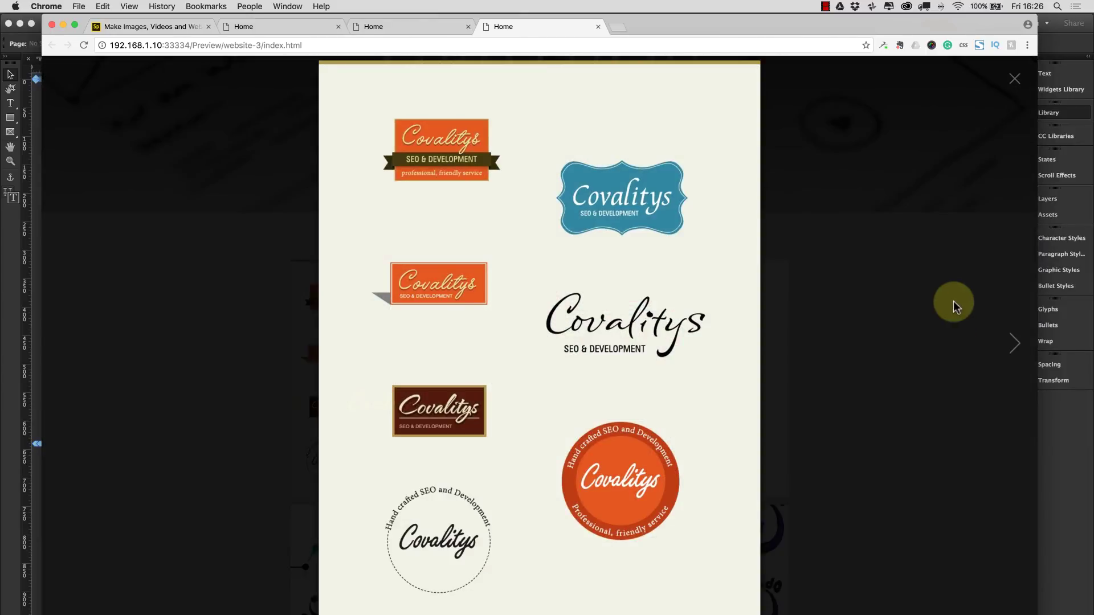
Step through the enlarged logos, close the lightbox, and scroll back to the PORTFOLIO header
{"action": "left_click", "coordinate": [1007, 337]}
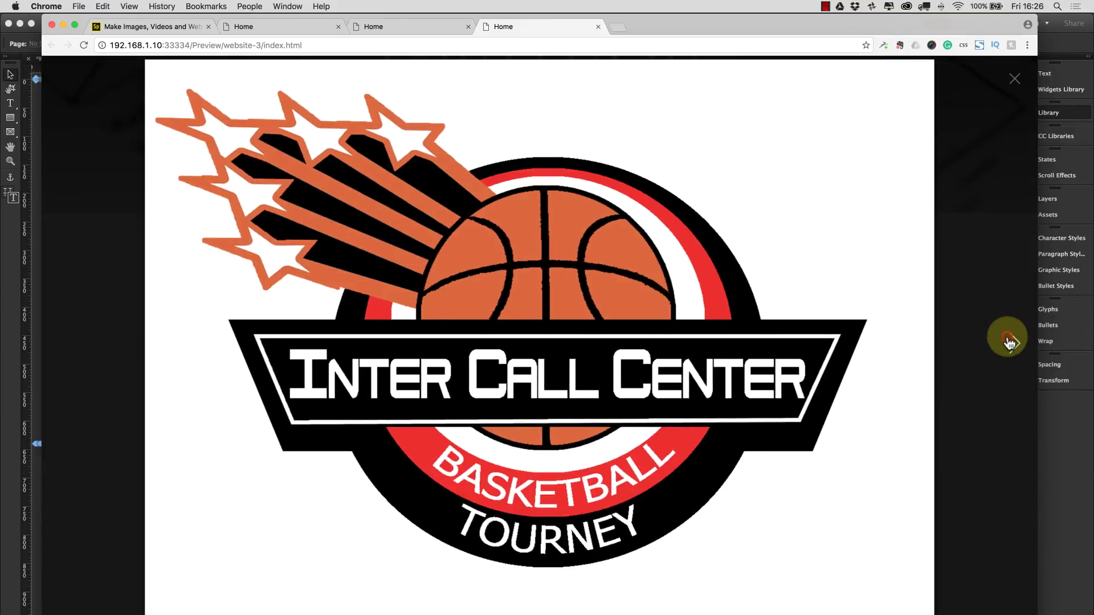
{"action": "left_click", "coordinate": [1007, 340]}
{"action": "left_click", "coordinate": [1014, 78]}
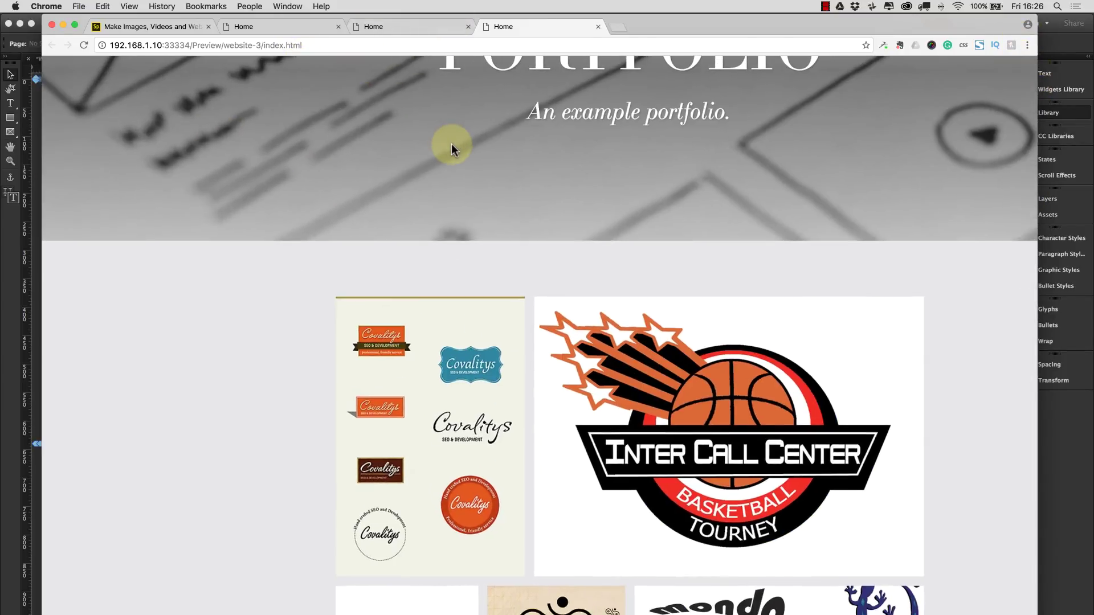
{"action": "scroll", "coordinate": [511, 153], "scroll_direction": "up", "scroll_amount": 1}
{"action": "scroll", "coordinate": [511, 152], "scroll_direction": "up", "scroll_amount": 1}
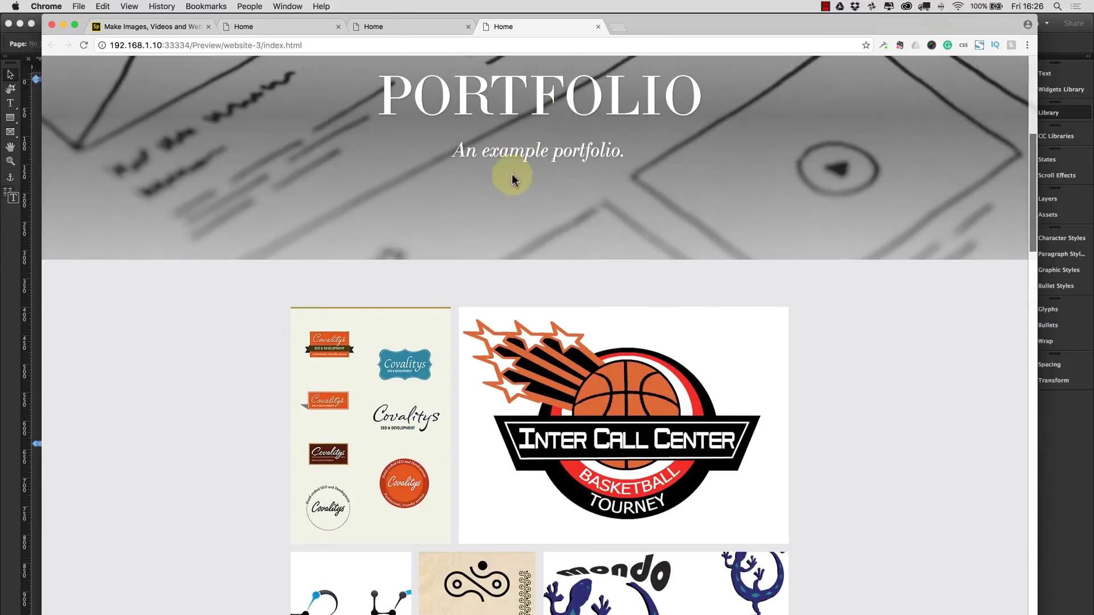
{"action": "scroll", "coordinate": [544, 181], "scroll_direction": "down", "scroll_amount": 3}
{"action": "scroll", "coordinate": [556, 196], "scroll_direction": "up", "scroll_amount": 8}
Return to the Spark editor, close the share dialog, and open the logo grid for editing
{"action": "left_click", "coordinate": [139, 28]}
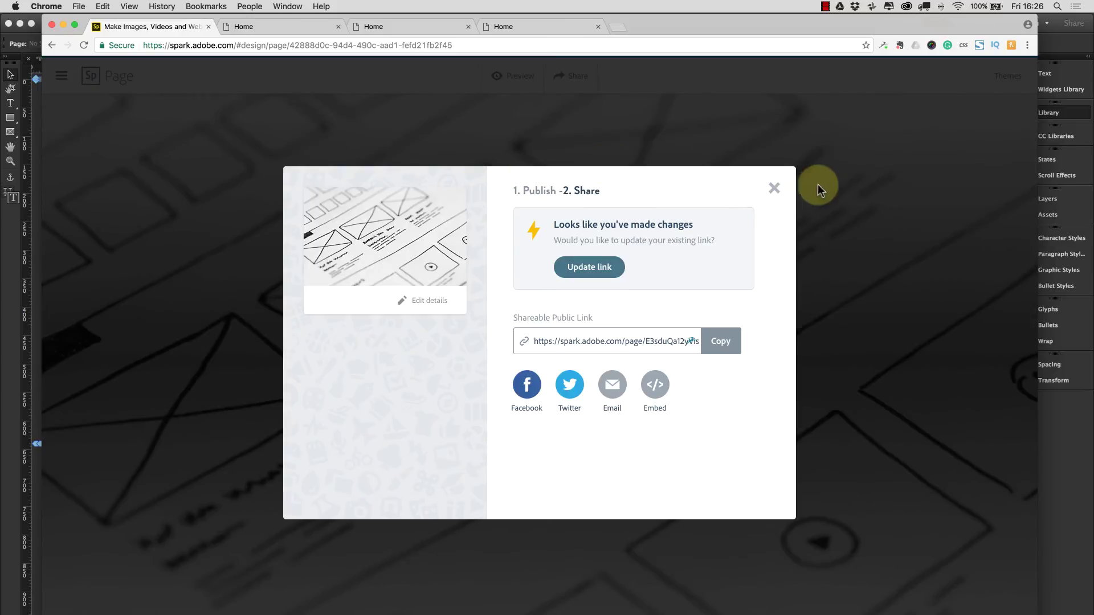
{"action": "left_click", "coordinate": [784, 191]}
{"action": "scroll", "coordinate": [576, 243], "scroll_direction": "down", "scroll_amount": 10}
{"action": "scroll", "coordinate": [667, 285], "scroll_direction": "up", "scroll_amount": 2}
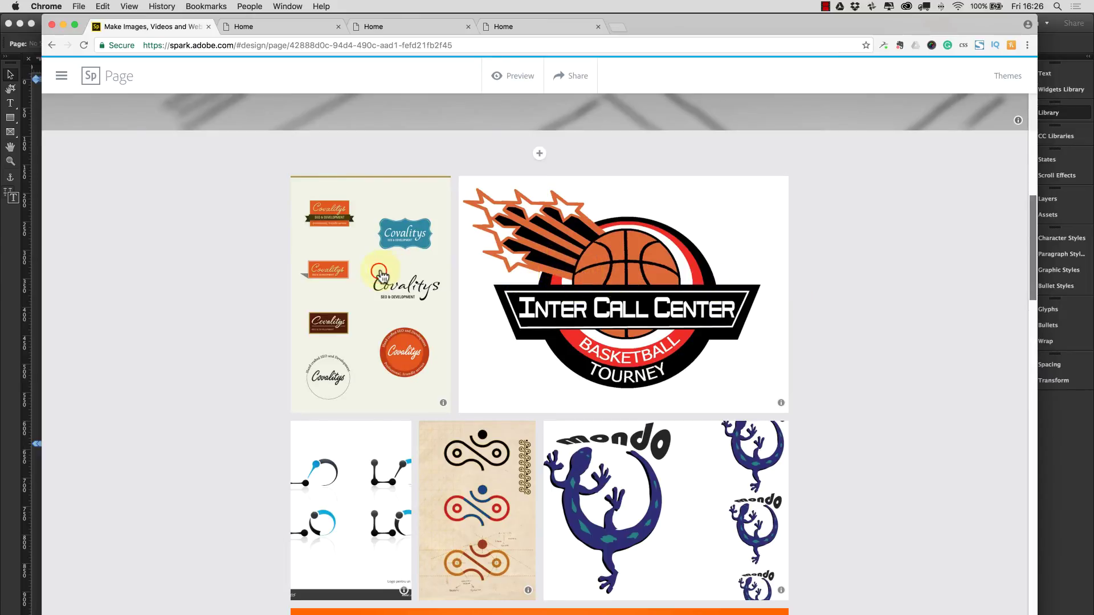
{"action": "scroll", "coordinate": [445, 227], "scroll_direction": "down", "scroll_amount": 2}
{"action": "left_click", "coordinate": [504, 201]}
{"action": "left_click", "coordinate": [504, 201]}
{"action": "scroll", "coordinate": [641, 290], "scroll_direction": "up", "scroll_amount": 15}
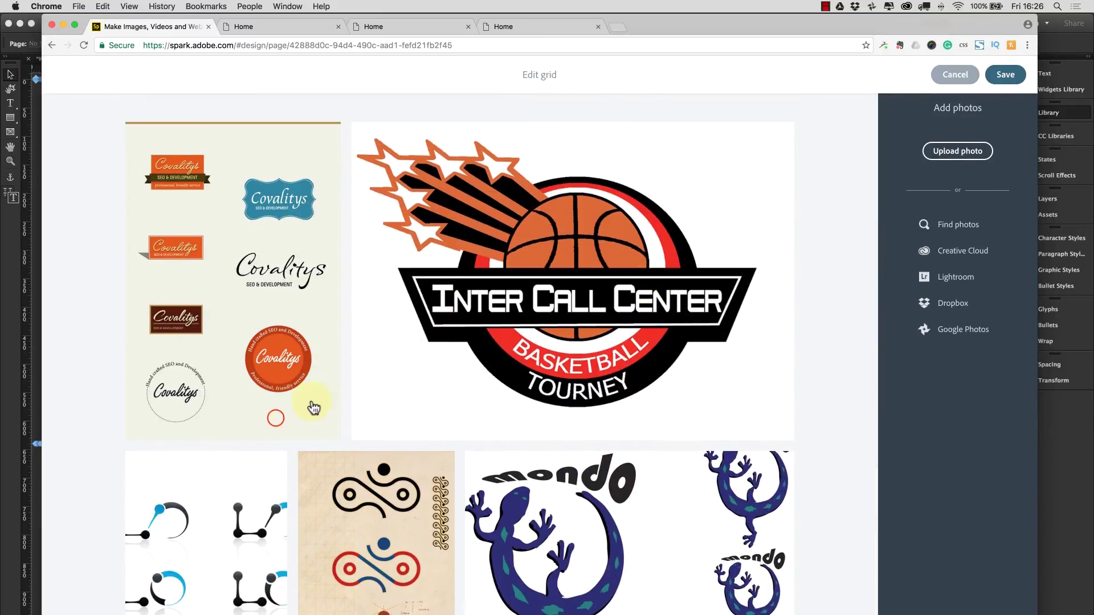
Move the Covalitys tile along so it starts row two
{"action": "left_click", "coordinate": [249, 428]}
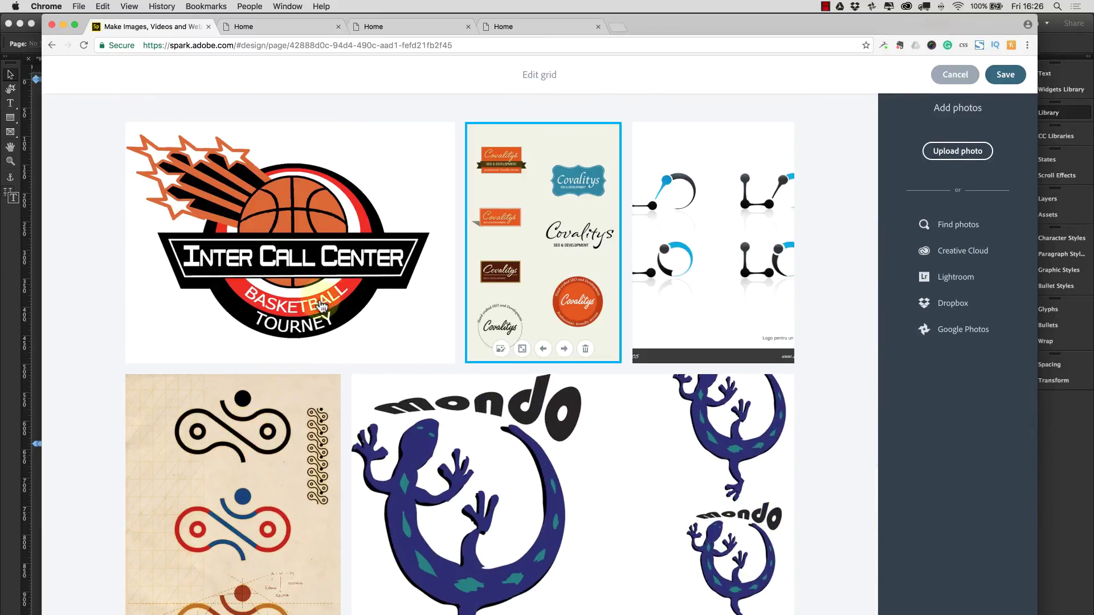
{"action": "left_click", "coordinate": [559, 346]}
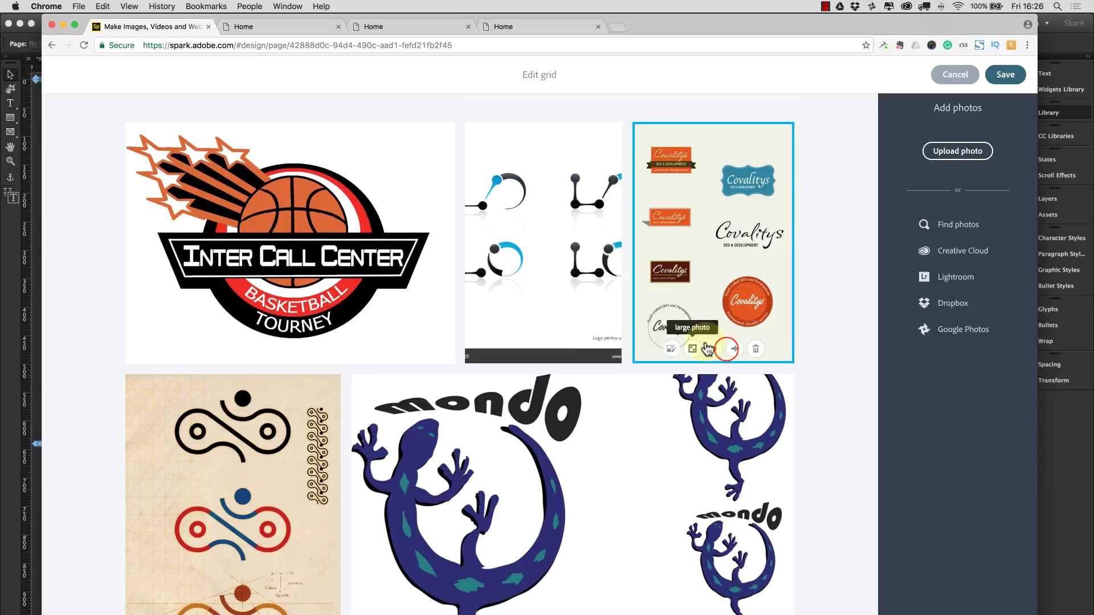
{"action": "left_click", "coordinate": [727, 349]}
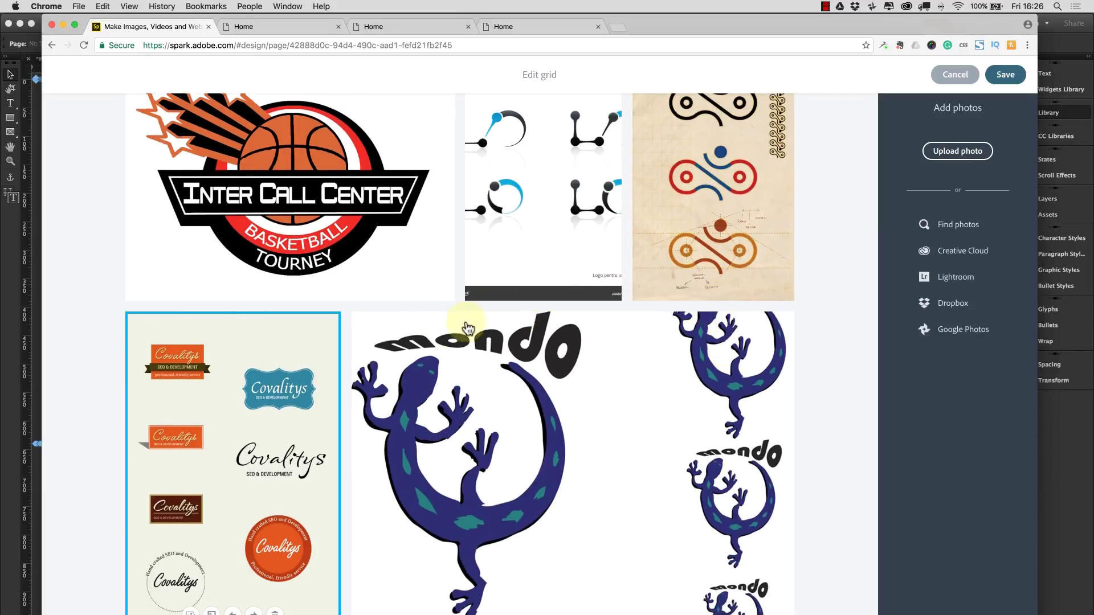
{"action": "scroll", "coordinate": [411, 324], "scroll_direction": "down", "scroll_amount": 2}
{"action": "scroll", "coordinate": [404, 313], "scroll_direction": "up", "scroll_amount": 3}
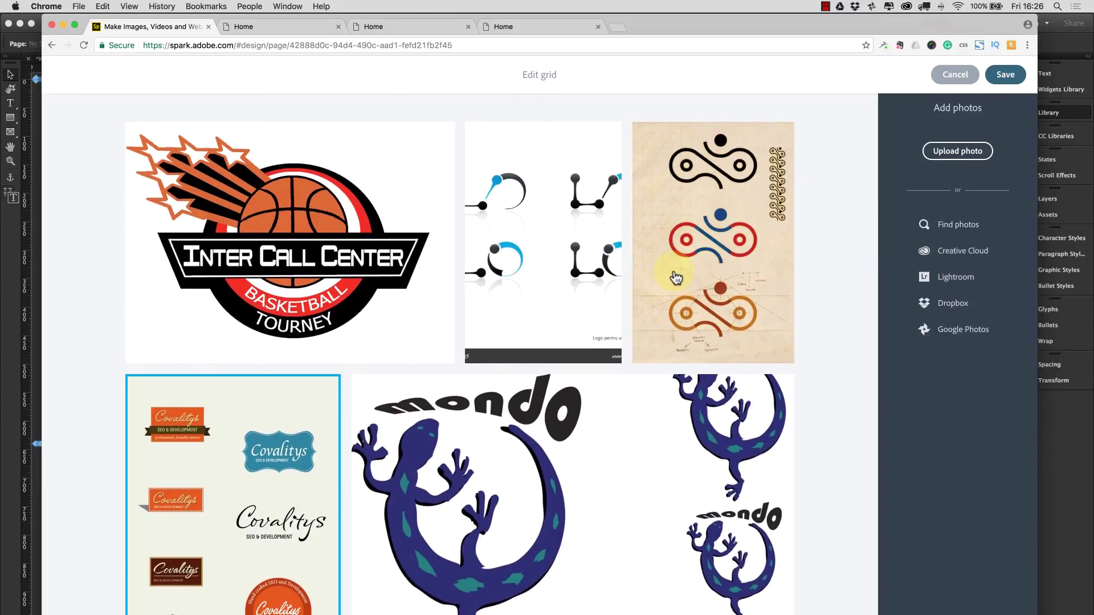
{"action": "scroll", "coordinate": [298, 293], "scroll_direction": "down", "scroll_amount": 10}
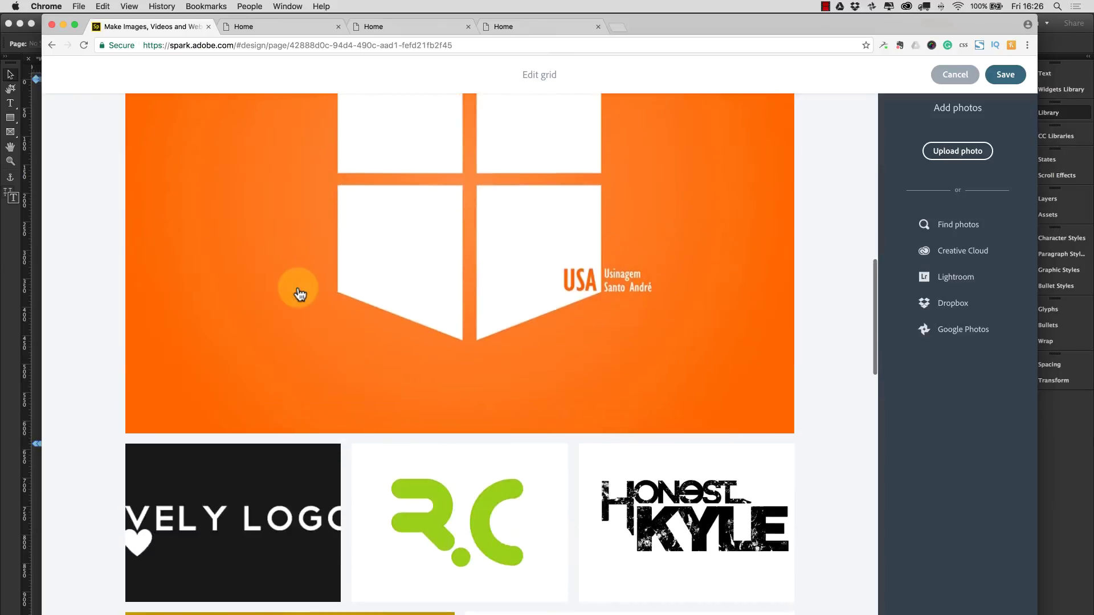
{"action": "scroll", "coordinate": [327, 299], "scroll_direction": "down", "scroll_amount": 5}
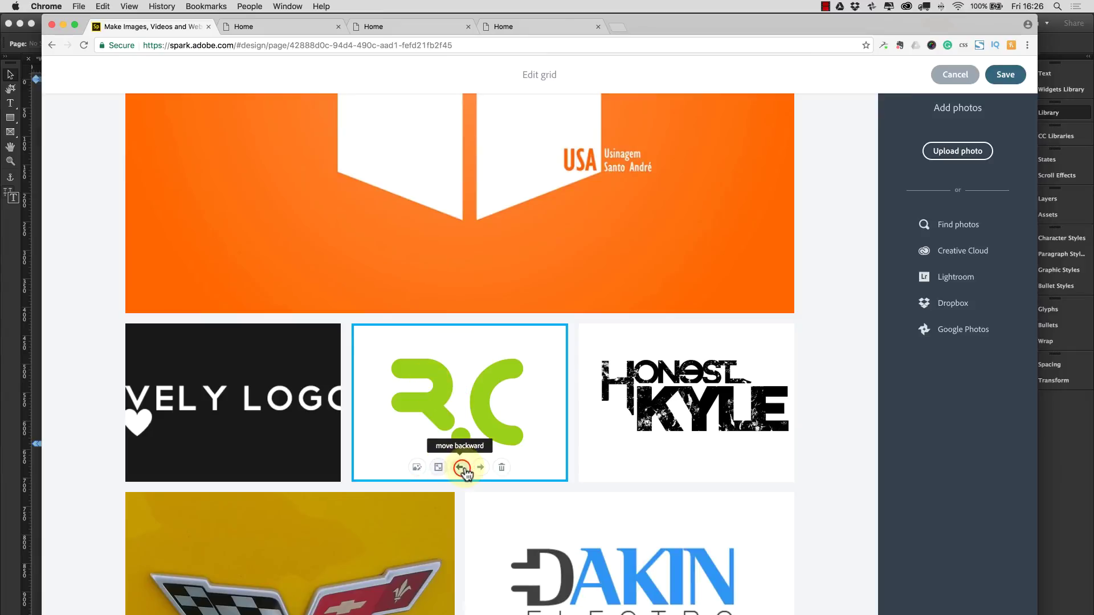
Move the R.C tile forward past the other logos to the top of the grid
{"action": "left_click", "coordinate": [459, 467]}
{"action": "left_click", "coordinate": [232, 467]}
{"action": "scroll", "coordinate": [481, 408], "scroll_direction": "up", "scroll_amount": 6}
{"action": "scroll", "coordinate": [513, 452], "scroll_direction": "down", "scroll_amount": 2}
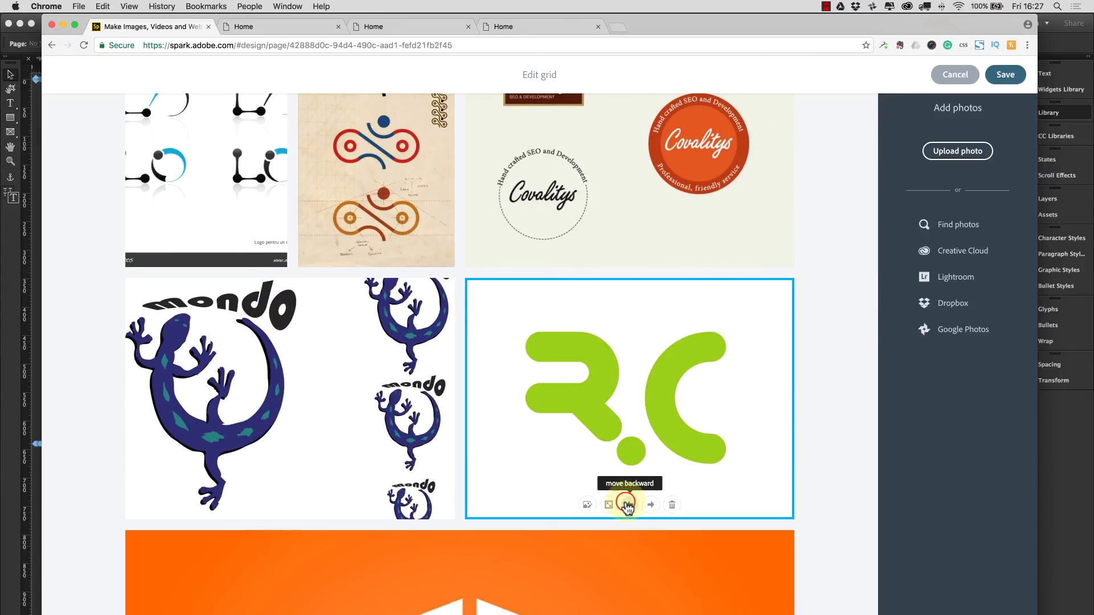
{"action": "left_click", "coordinate": [626, 504]}
{"action": "scroll", "coordinate": [427, 444], "scroll_direction": "up", "scroll_amount": 5}
{"action": "scroll", "coordinate": [473, 288], "scroll_direction": "down", "scroll_amount": 6}
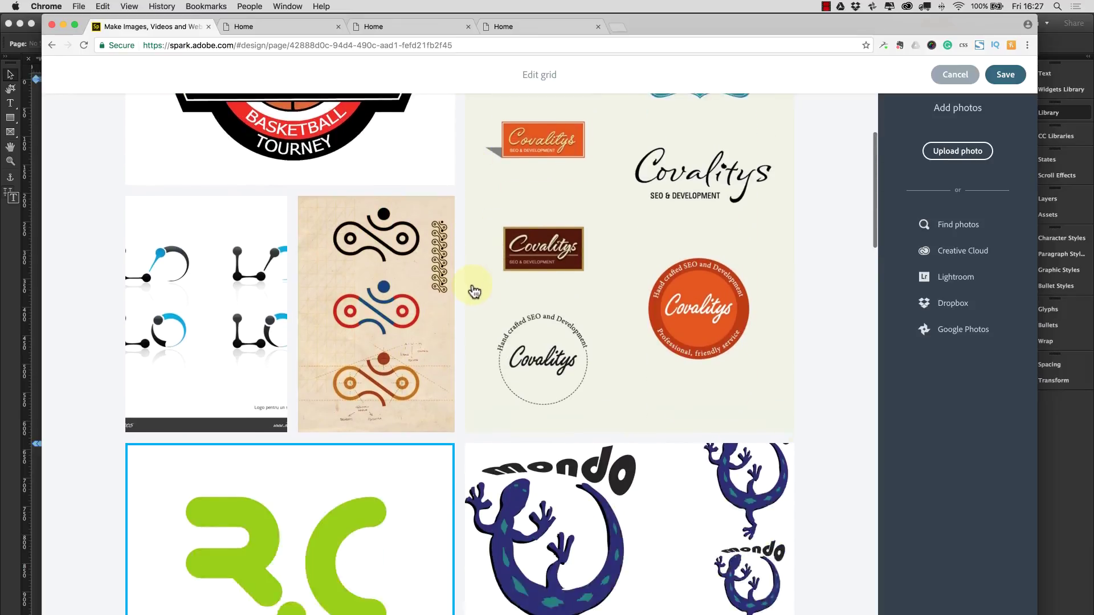
{"action": "left_click", "coordinate": [290, 442]}
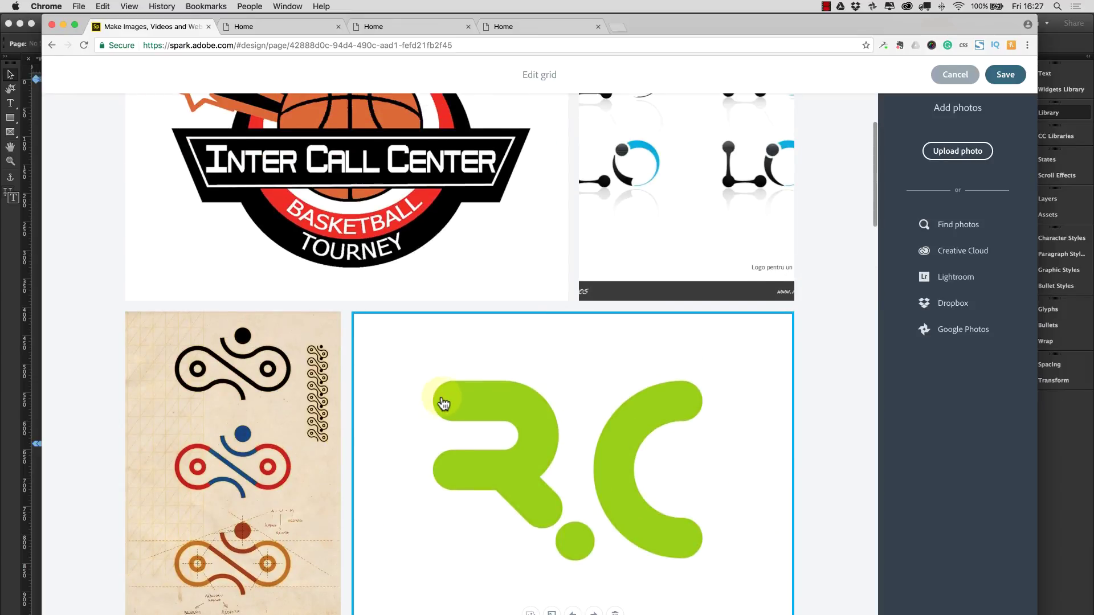
{"action": "scroll", "coordinate": [444, 403], "scroll_direction": "down", "scroll_amount": 4}
{"action": "left_click", "coordinate": [572, 404]}
{"action": "scroll", "coordinate": [447, 379], "scroll_direction": "up", "scroll_amount": 3}
{"action": "scroll", "coordinate": [398, 407], "scroll_direction": "down", "scroll_amount": 1}
{"action": "left_click", "coordinate": [344, 435]}
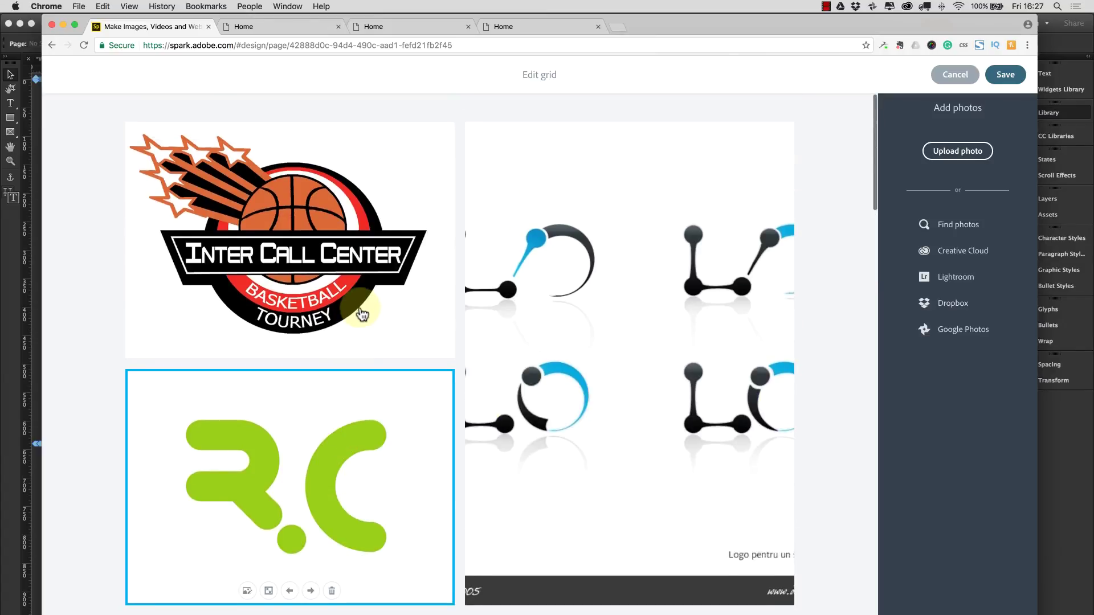
{"action": "left_click", "coordinate": [289, 545]}
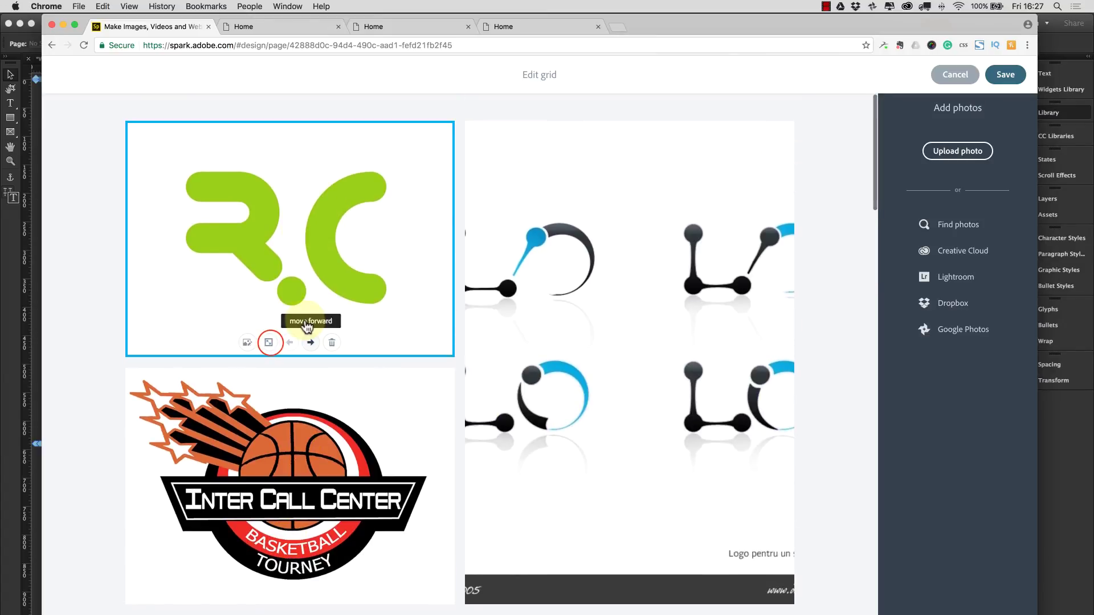
Make the R.C tile a large full-width photo and save the grid
{"action": "left_click", "coordinate": [270, 343]}
{"action": "scroll", "coordinate": [508, 330], "scroll_direction": "down", "scroll_amount": 3}
{"action": "scroll", "coordinate": [508, 329], "scroll_direction": "up", "scroll_amount": 3}
{"action": "left_click", "coordinate": [1005, 74]}
{"action": "scroll", "coordinate": [613, 213], "scroll_direction": "up", "scroll_amount": 15}
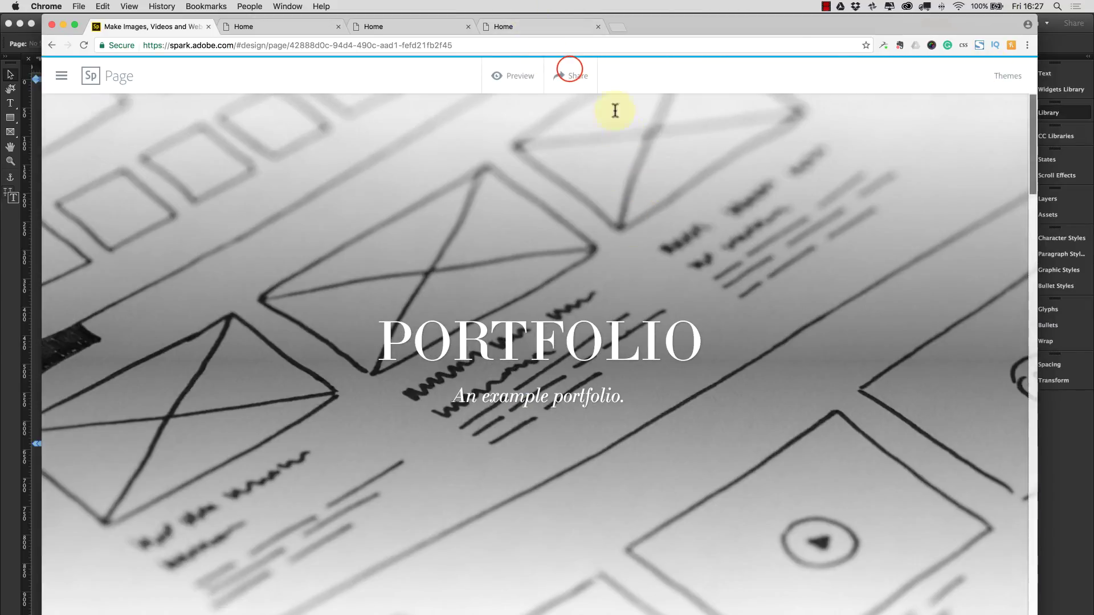
Update the PORTFOLIO public link with the rearranged grid changes
{"action": "left_click", "coordinate": [570, 74]}
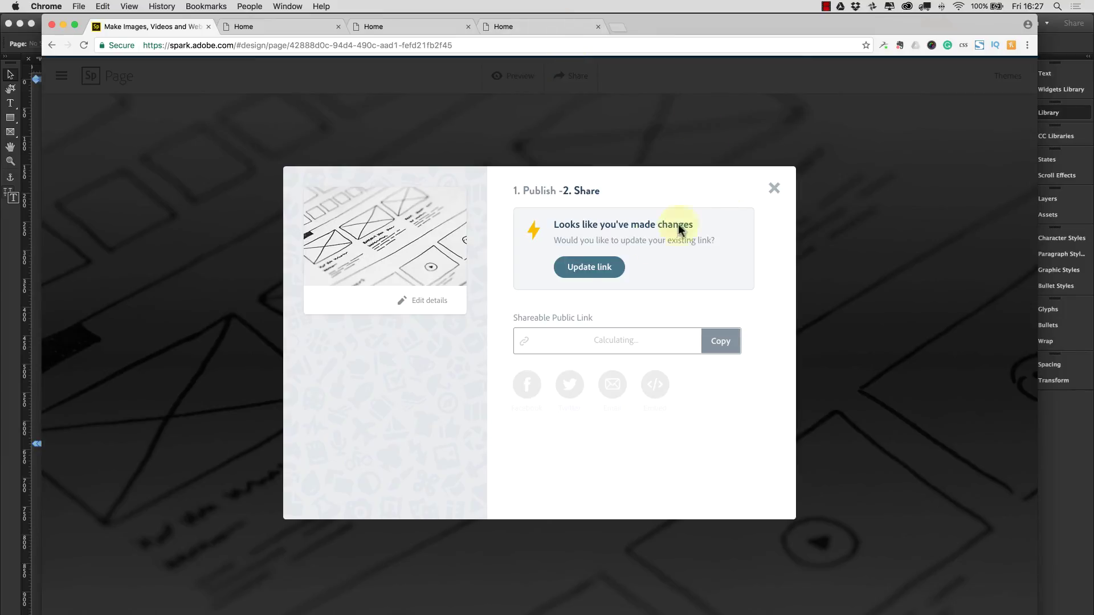
{"action": "left_click", "coordinate": [592, 267]}
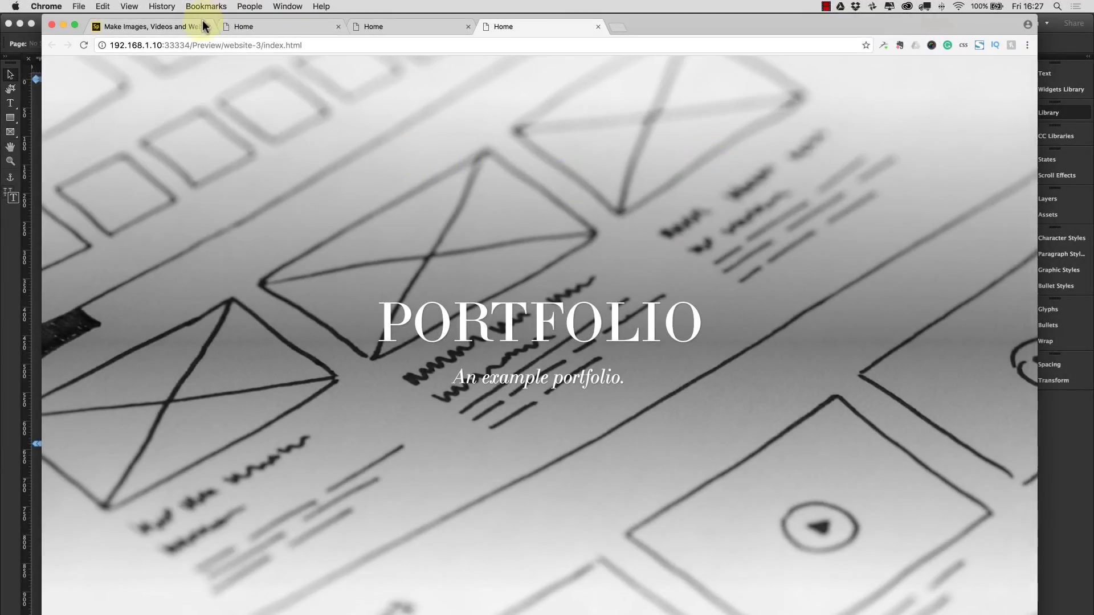
Confirm the R.C logo leads the previewed portfolio grid, then reselect the Spark Page widget in Muse
{"action": "scroll", "coordinate": [366, 114], "scroll_direction": "down", "scroll_amount": 3}
{"action": "scroll", "coordinate": [370, 117], "scroll_direction": "down", "scroll_amount": 10}
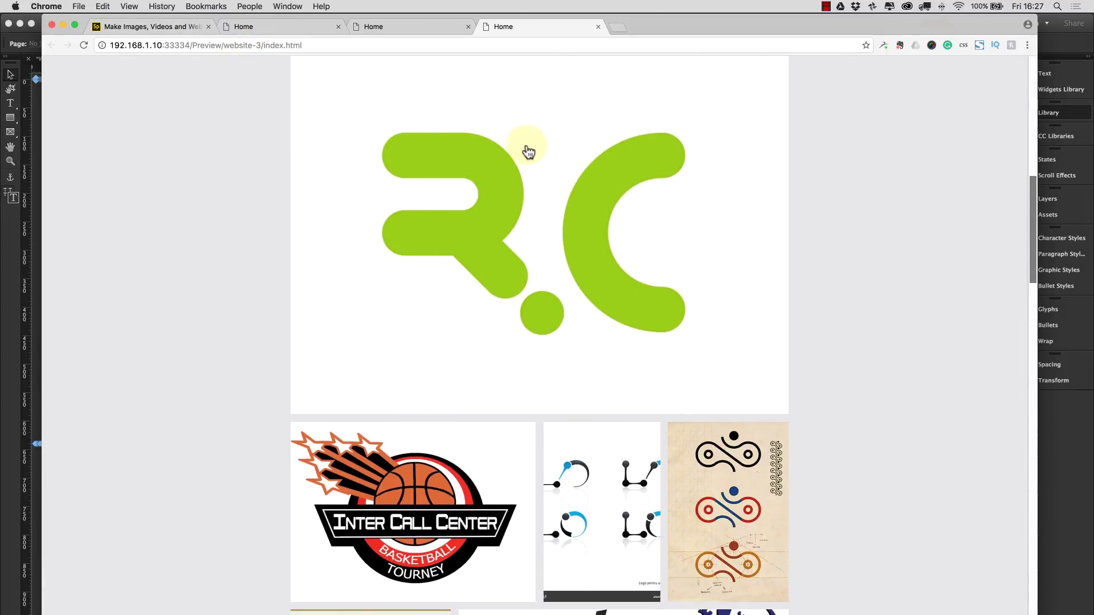
{"action": "scroll", "coordinate": [401, 183], "scroll_direction": "down", "scroll_amount": 3}
{"action": "scroll", "coordinate": [396, 188], "scroll_direction": "up", "scroll_amount": 5}
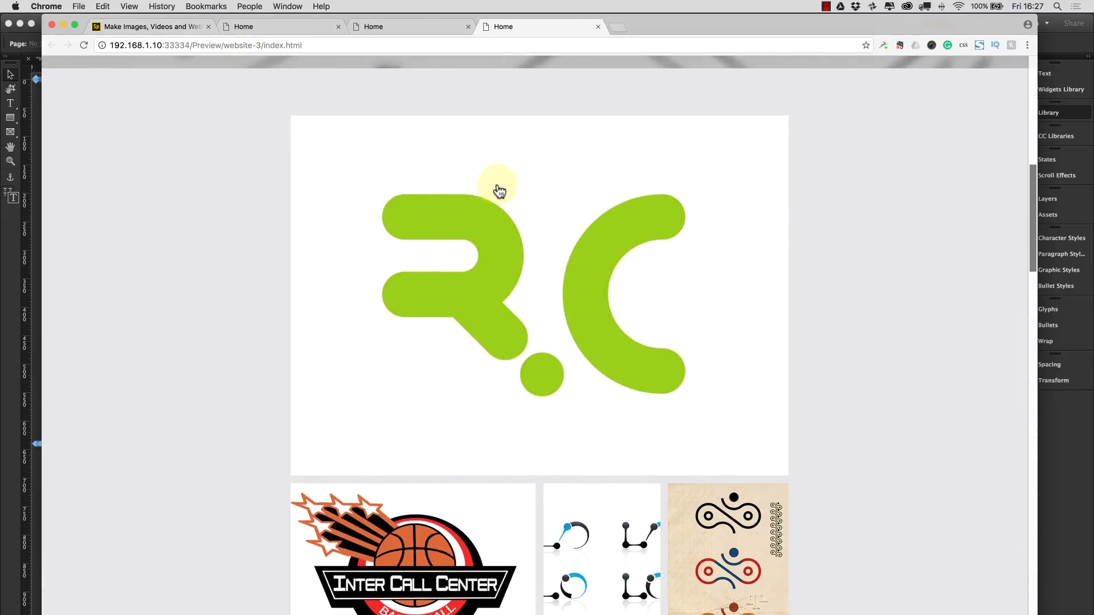
{"action": "scroll", "coordinate": [493, 189], "scroll_direction": "down", "scroll_amount": 5}
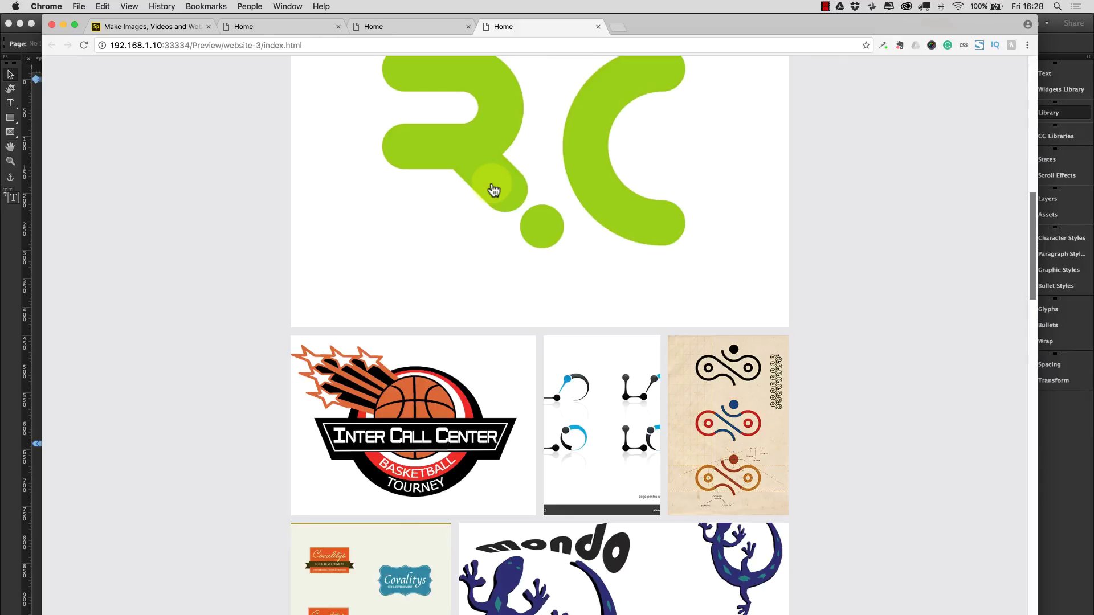
{"action": "scroll", "coordinate": [493, 190], "scroll_direction": "up", "scroll_amount": 10}
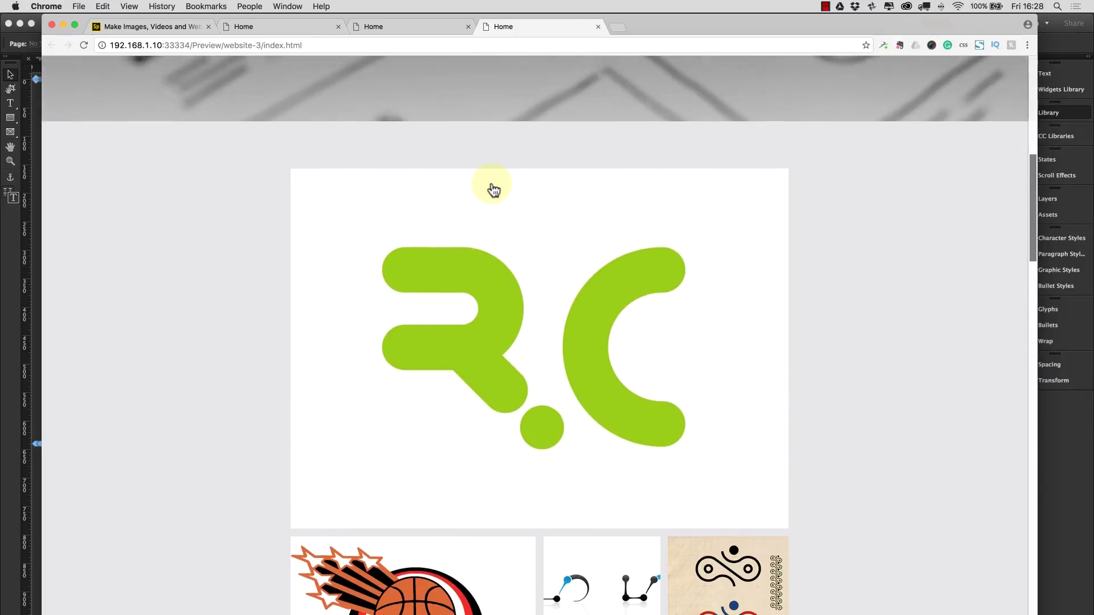
{"action": "scroll", "coordinate": [565, 199], "scroll_direction": "down", "scroll_amount": 10}
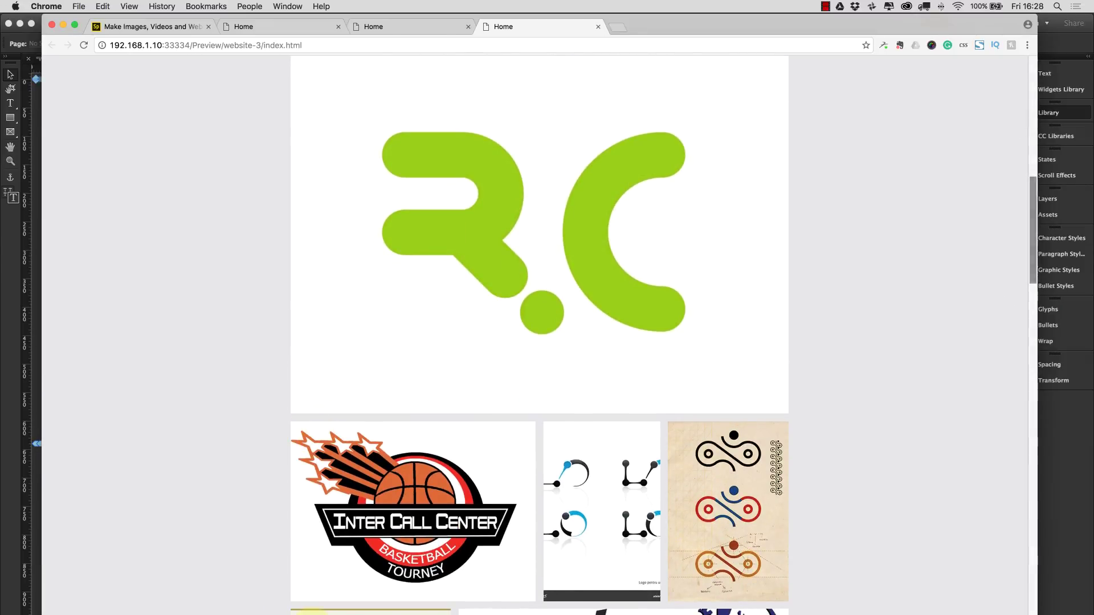
{"action": "key", "text": "super+Tab"}
{"action": "left_click", "coordinate": [463, 233]}
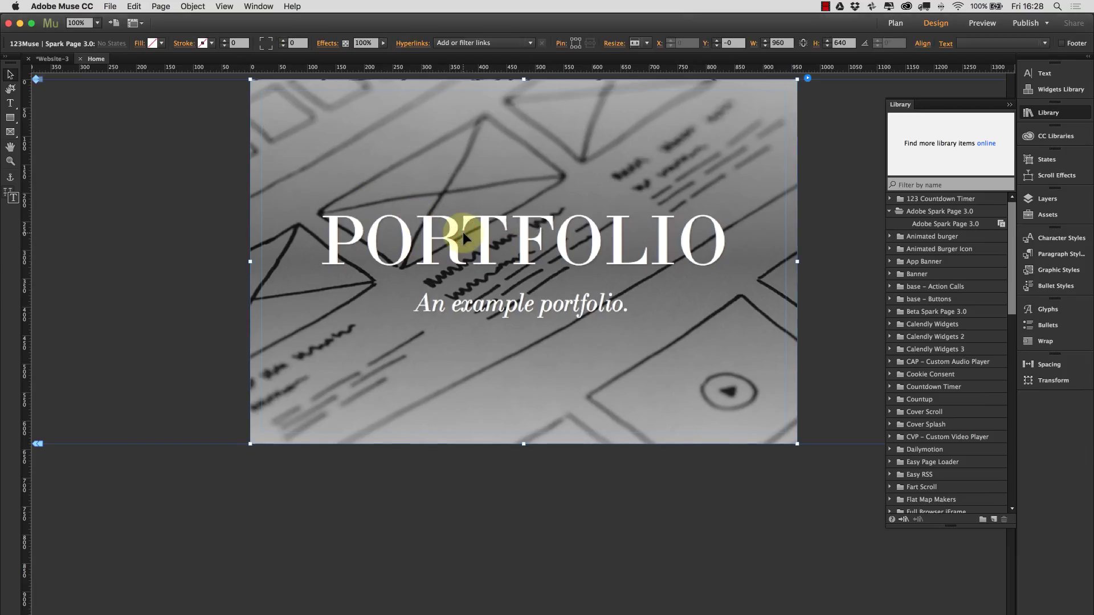